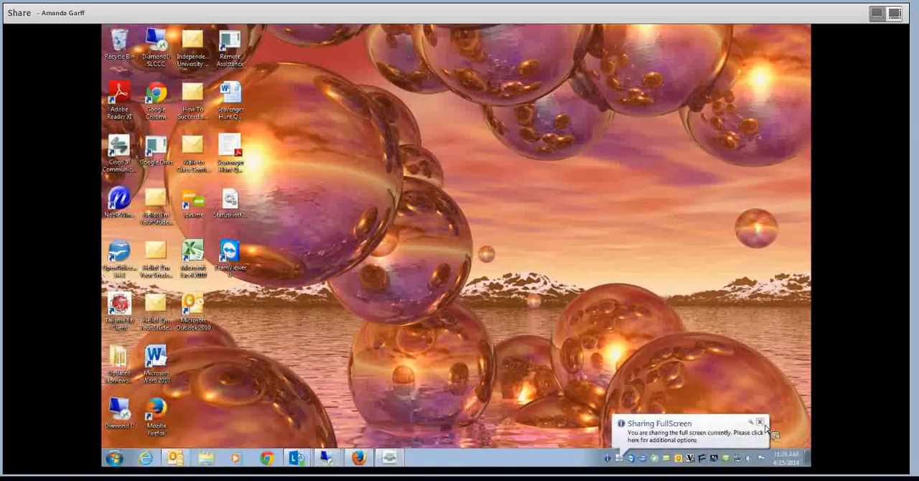
# - Dismiss the screen-sharing and color-scheme notifications on the desktop and launch Mozilla Firefox
pyautogui.click(760, 422)
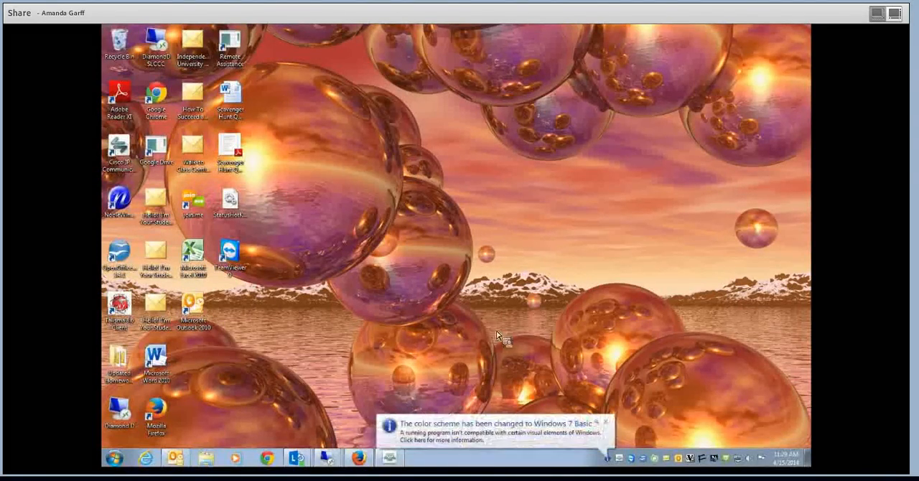
pyautogui.click(611, 431)
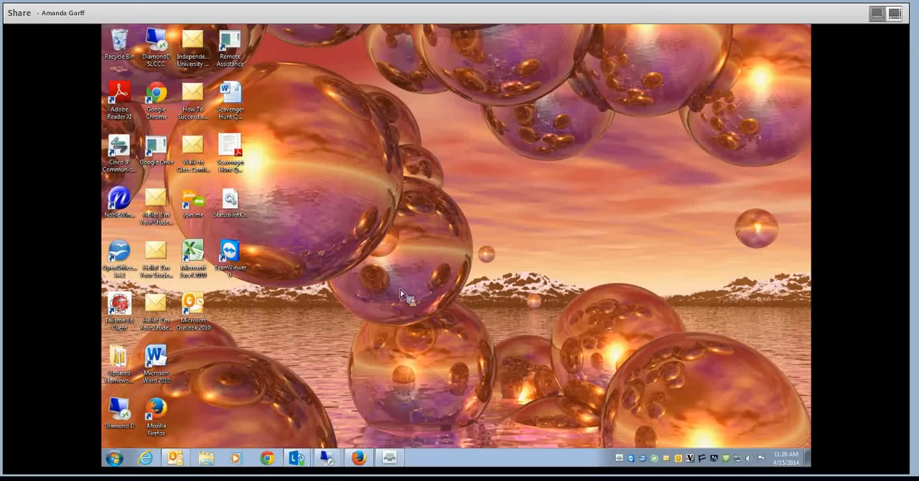
pyautogui.click(162, 413)
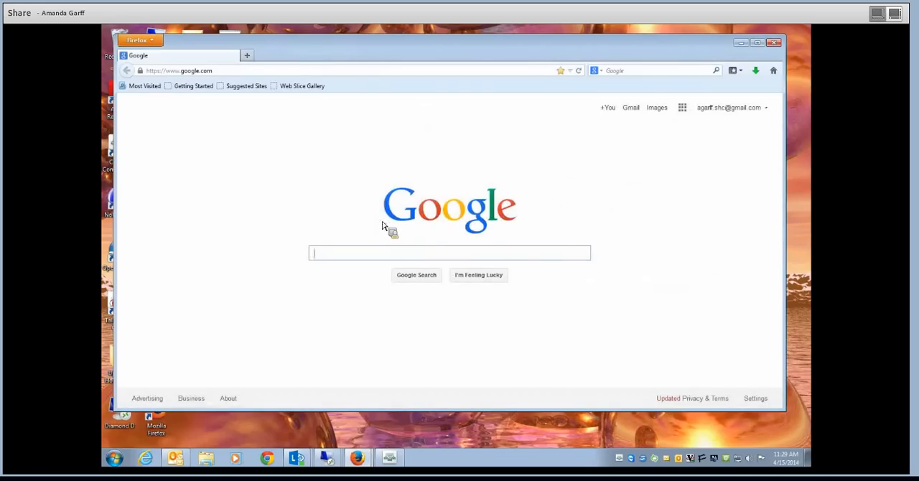
# - Open the bookmarked Learning Studio site and log in to the portal with the prefilled credentials
pyautogui.click(139, 41)
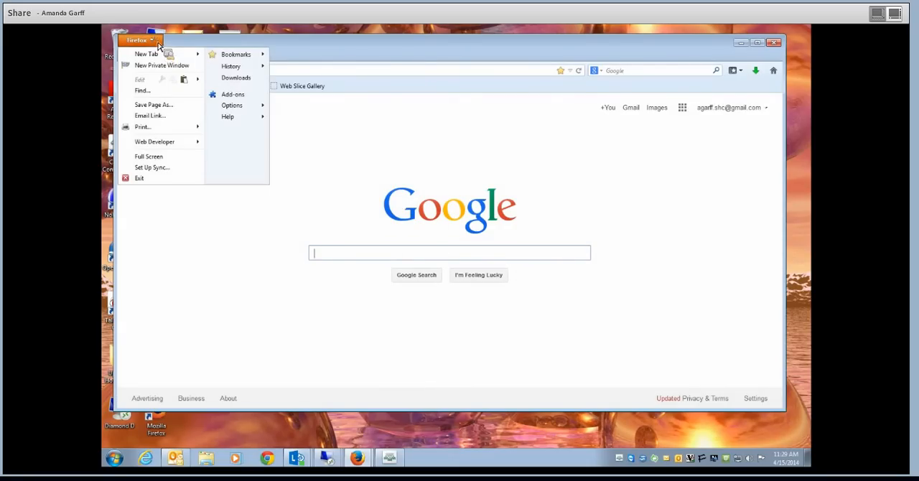
pyautogui.moveTo(253, 56)
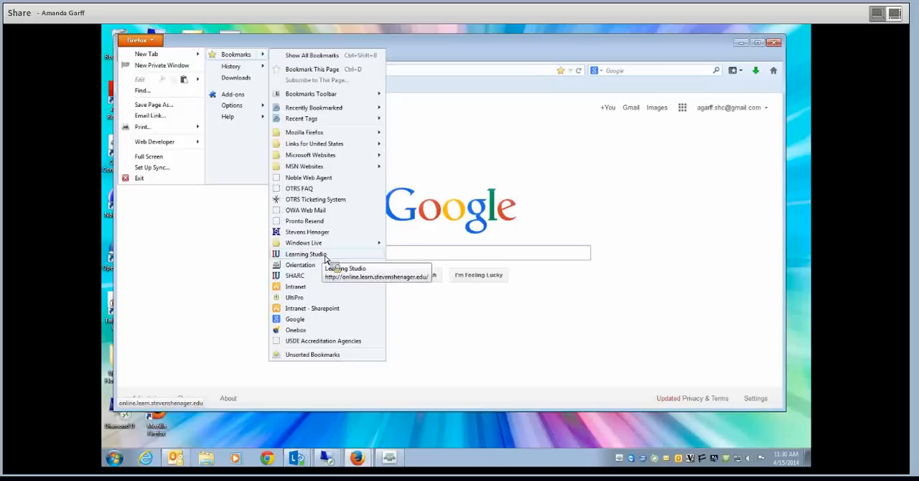
pyautogui.click(306, 254)
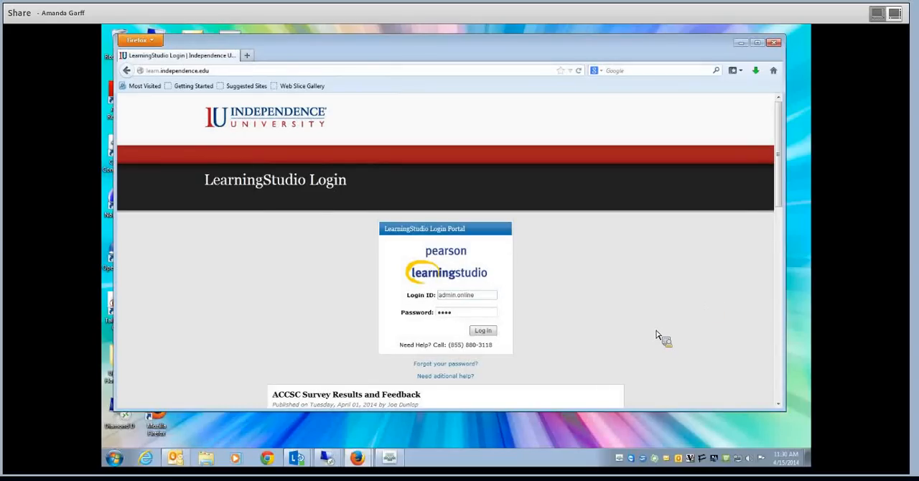
pyautogui.click(488, 333)
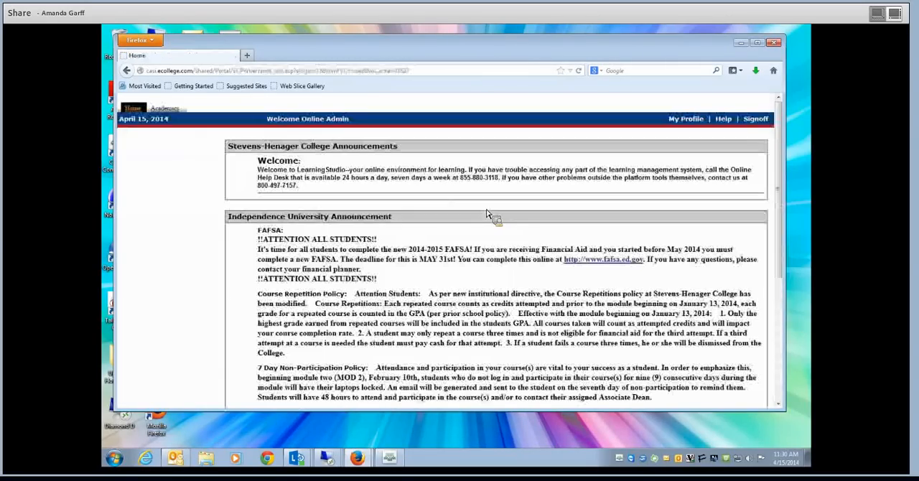
# - Open the CSS101-O15-003-ON-Psychology of Motivation-4:2014 course from the Mod 04:2014 4wk-Online course list and show its page
pyautogui.scroll(-1, 456, 289)
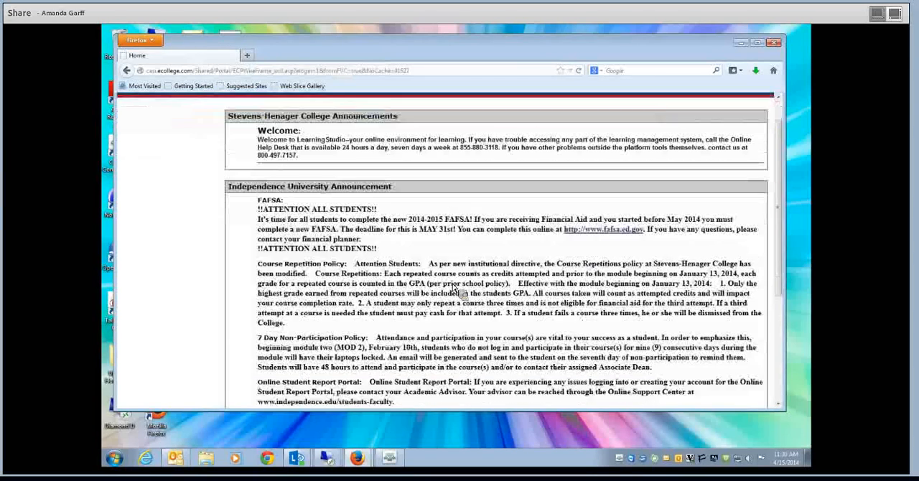
pyautogui.scroll(-1, 457, 288)
pyautogui.scroll(-4, 456, 288)
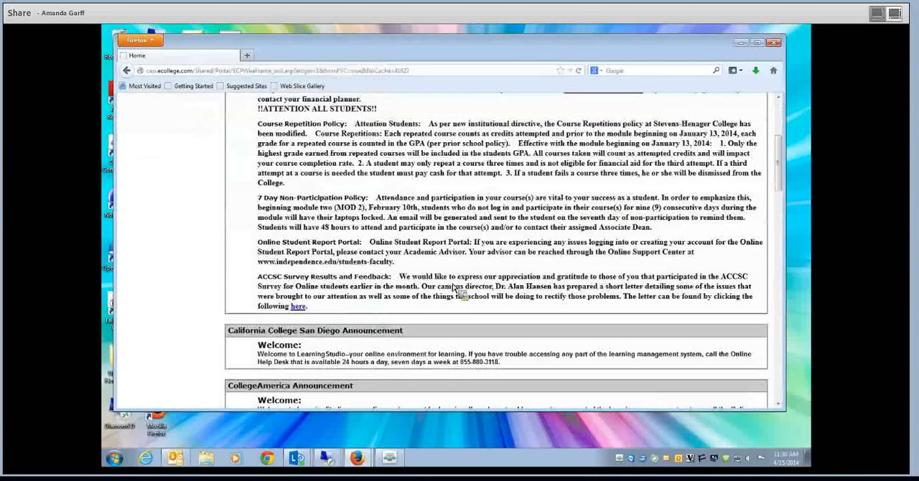
pyautogui.scroll(-10, 455, 288)
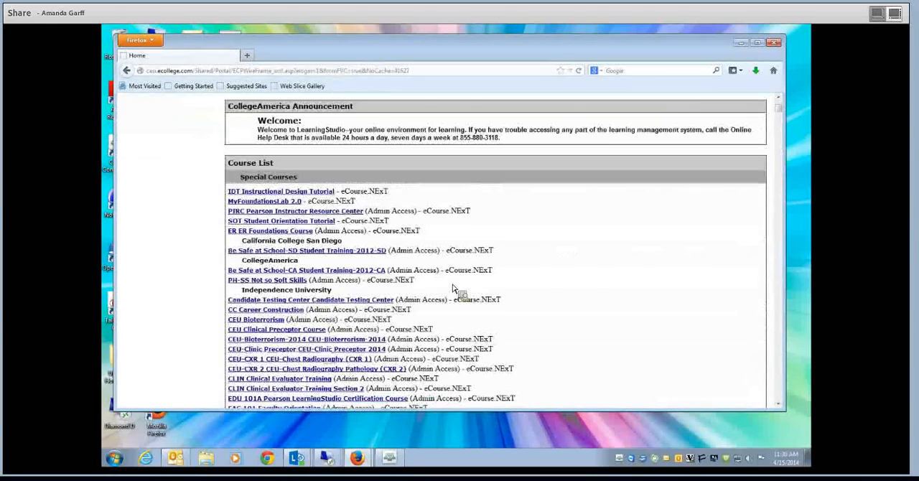
pyautogui.scroll(-2, 453, 289)
pyautogui.scroll(-20, 454, 289)
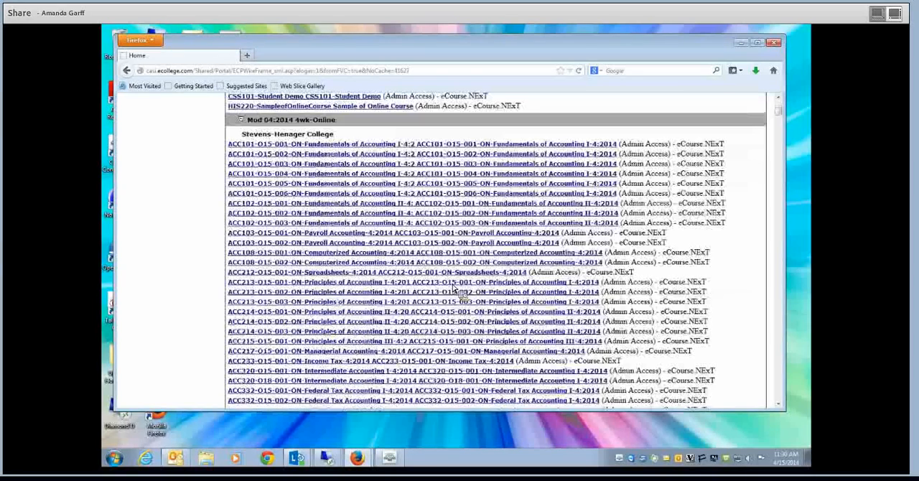
pyautogui.scroll(-8, 454, 289)
pyautogui.scroll(-5, 454, 289)
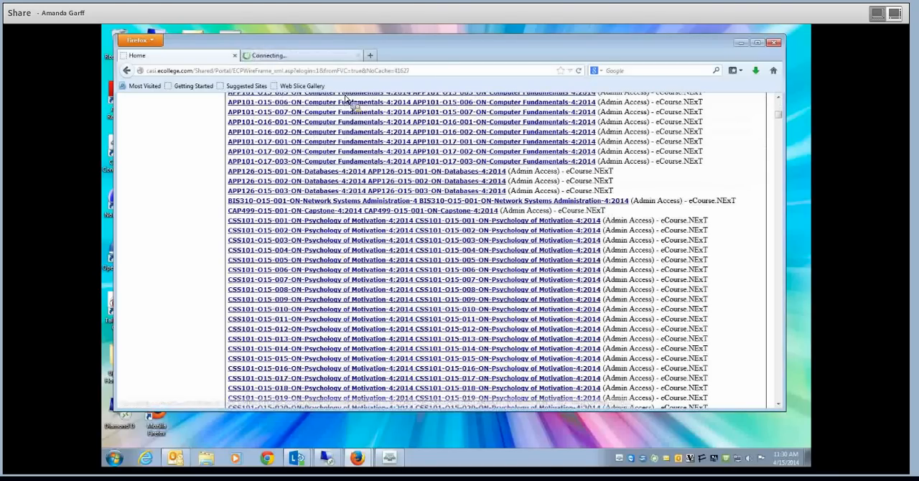
pyautogui.click(329, 57)
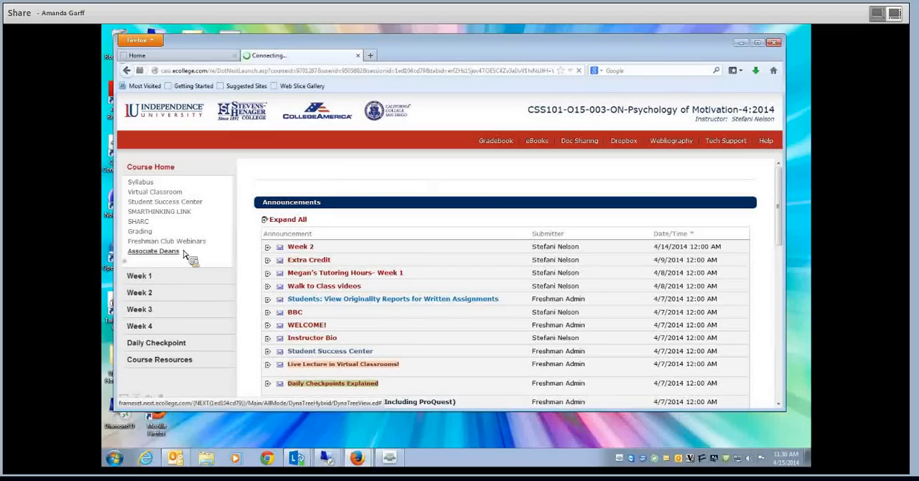
# - Open the ePortfolio assignment in Week 2 and read through its instructions and list of required pages
pyautogui.click(146, 295)
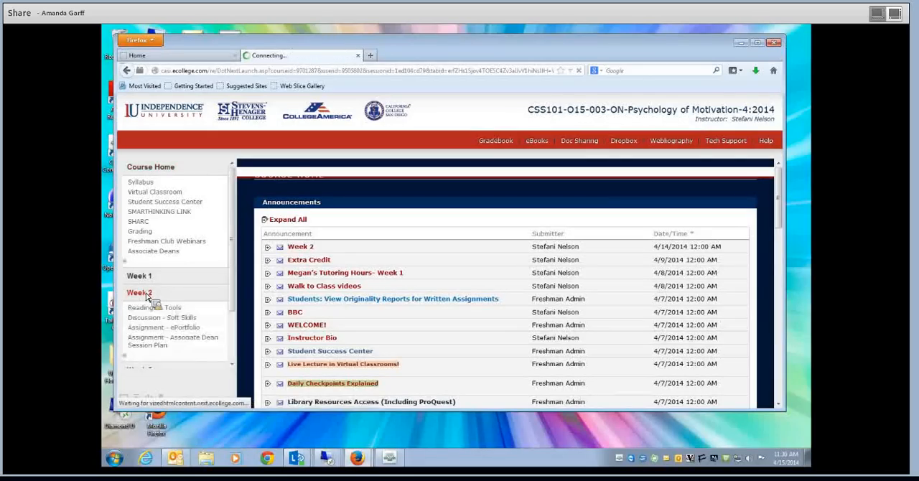
pyautogui.click(191, 328)
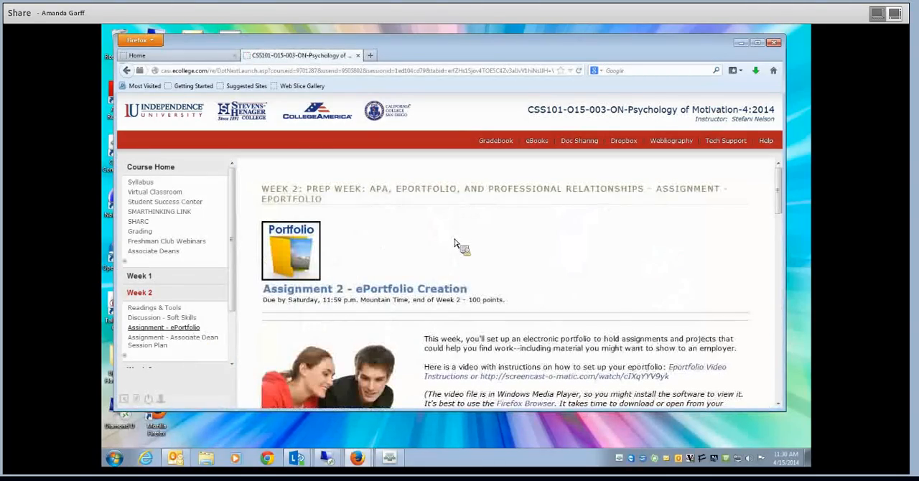
pyautogui.scroll(-4, 454, 244)
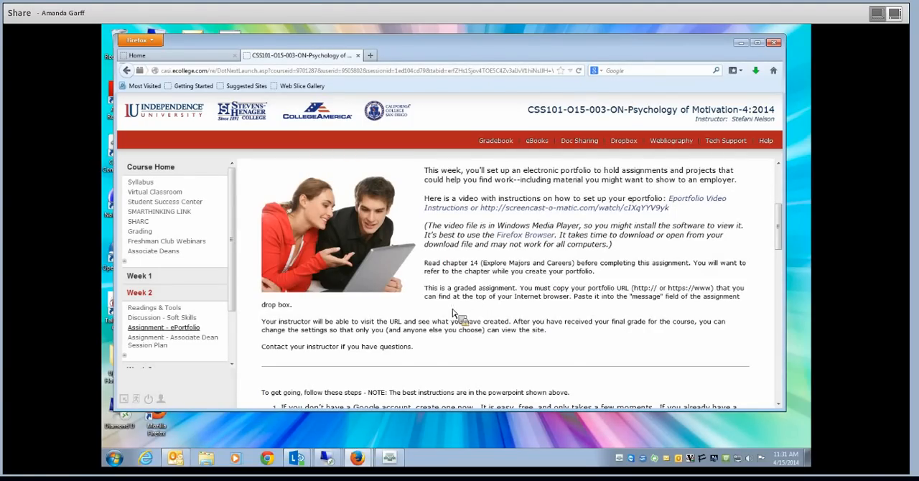
pyautogui.scroll(-2, 453, 313)
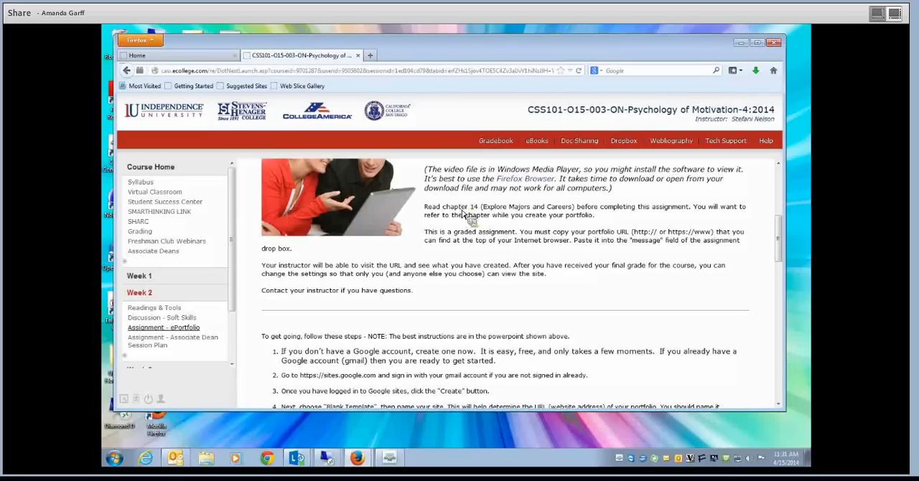
pyautogui.scroll(-5, 463, 285)
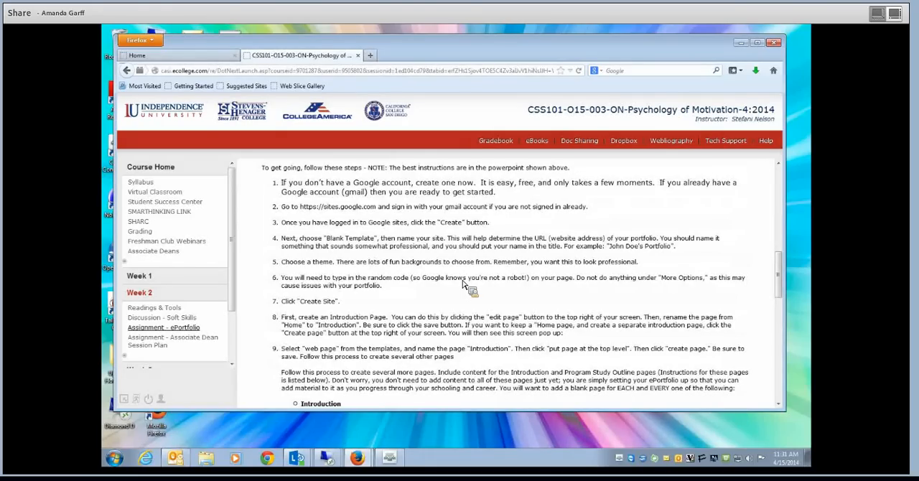
pyautogui.scroll(-7, 463, 285)
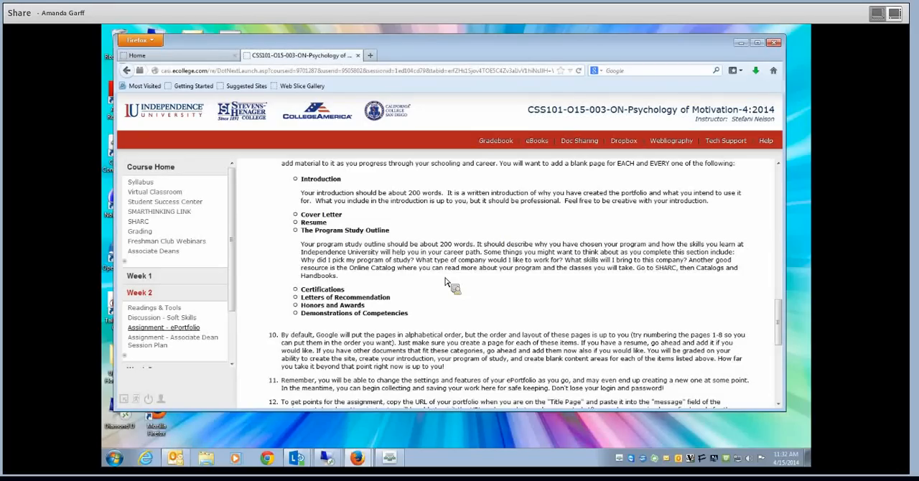
pyautogui.scroll(5, 445, 282)
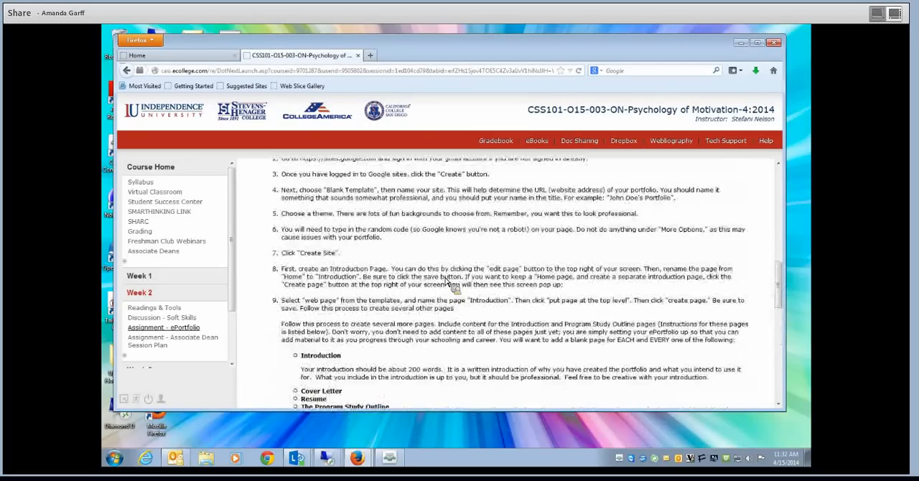
pyautogui.scroll(6, 451, 281)
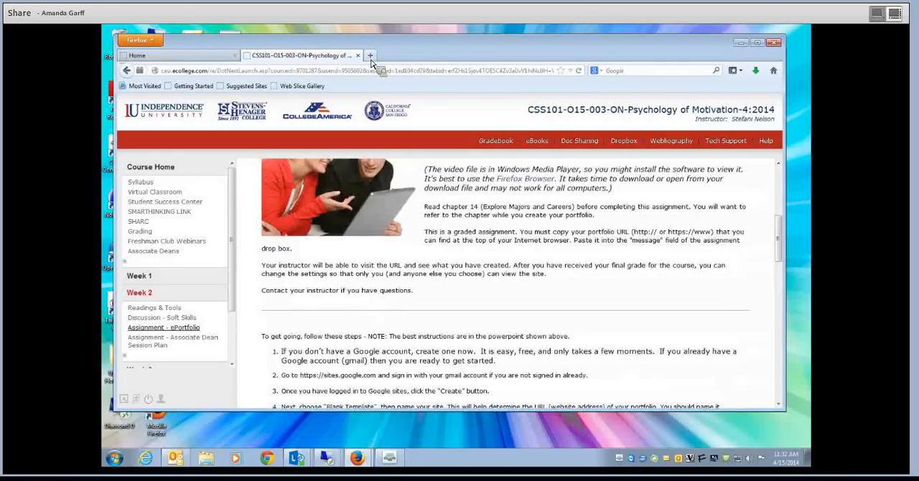
# - Open Google in a new browser tab and go to the full list of Google products
pyautogui.click(371, 56)
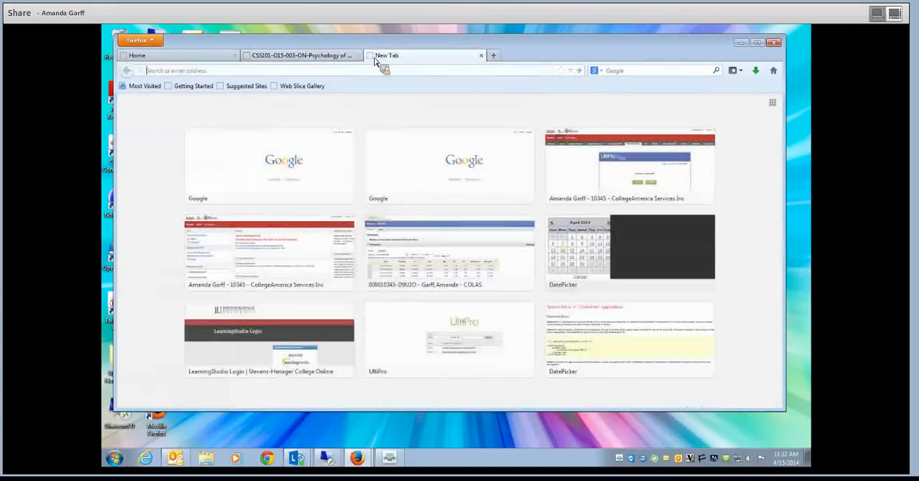
pyautogui.click(328, 154)
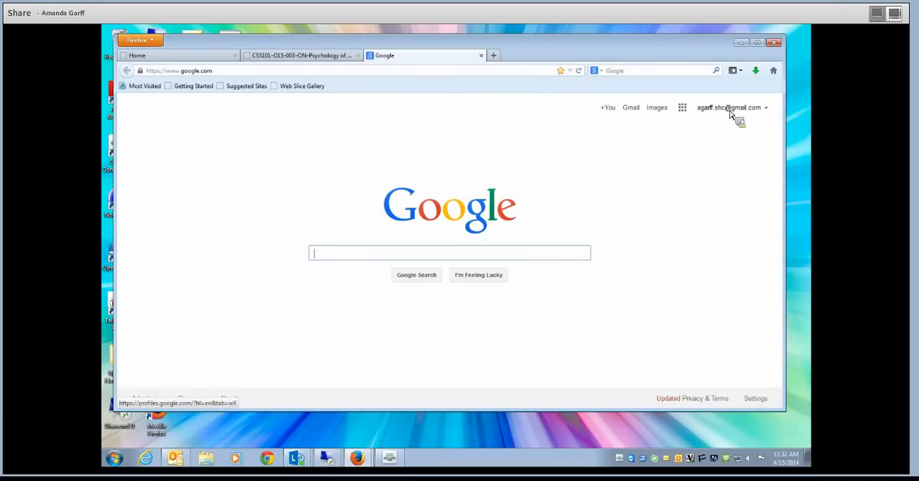
pyautogui.click(684, 111)
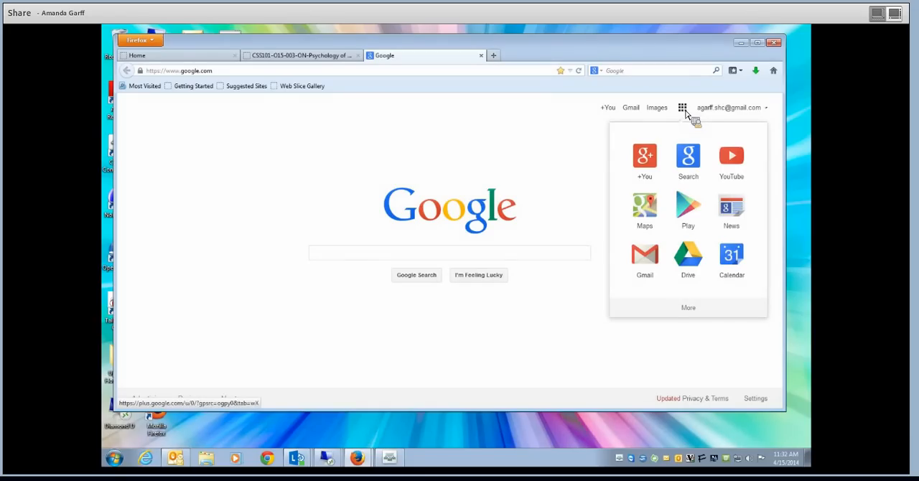
pyautogui.click(689, 308)
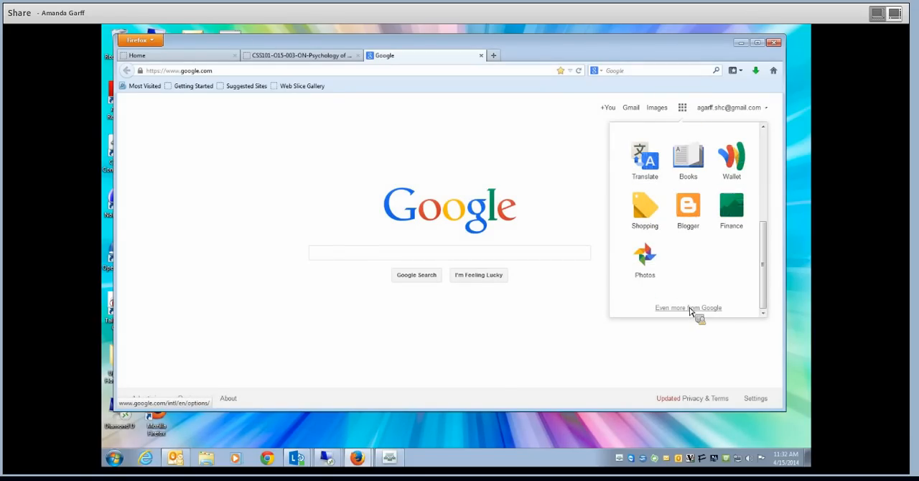
pyautogui.click(689, 308)
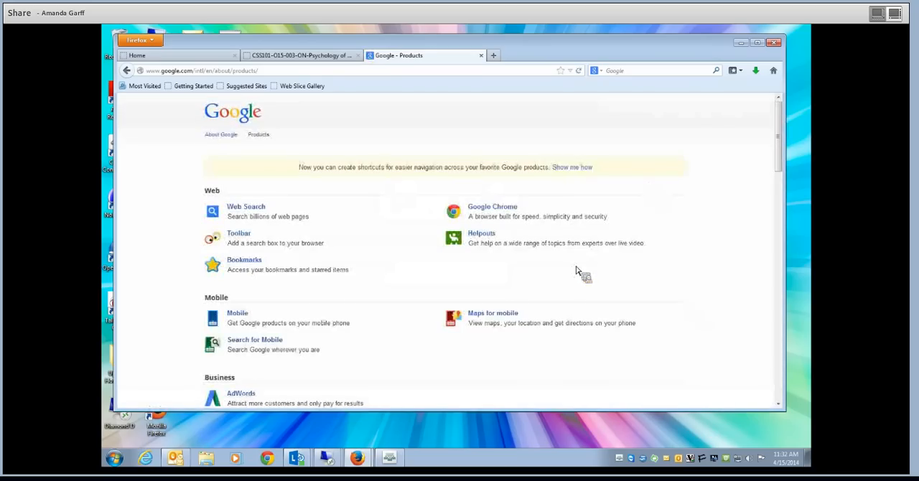
# - Open Sites from the Home & Office group of Google products and start creating a new site
pyautogui.scroll(-6, 576, 271)
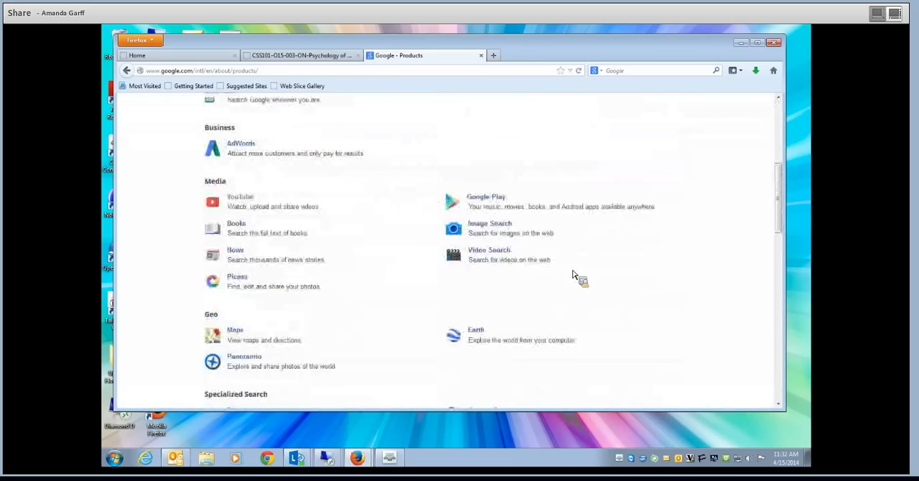
pyautogui.scroll(-10, 575, 274)
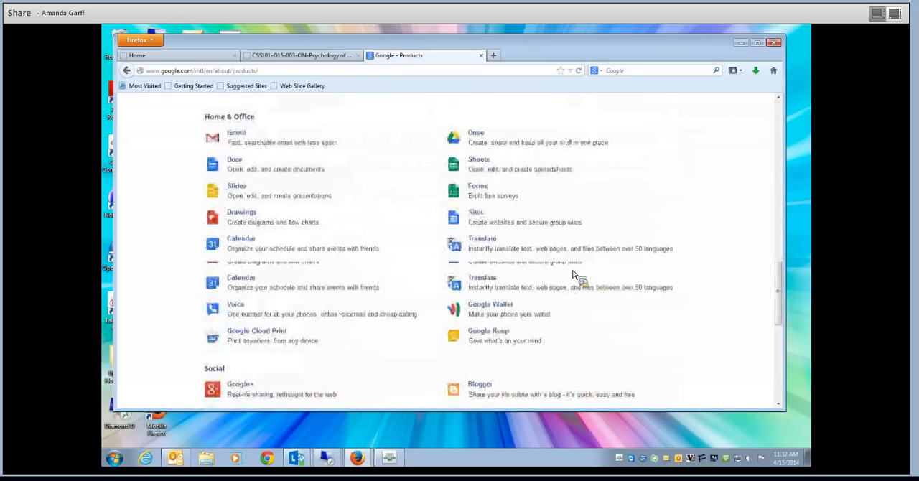
pyautogui.scroll(-5, 572, 274)
pyautogui.scroll(2, 572, 274)
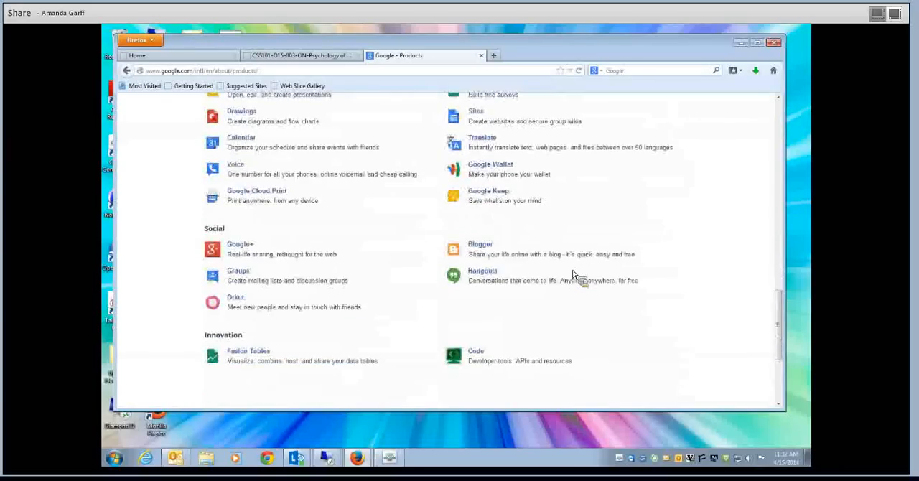
pyautogui.scroll(5, 573, 274)
pyautogui.scroll(-2, 573, 274)
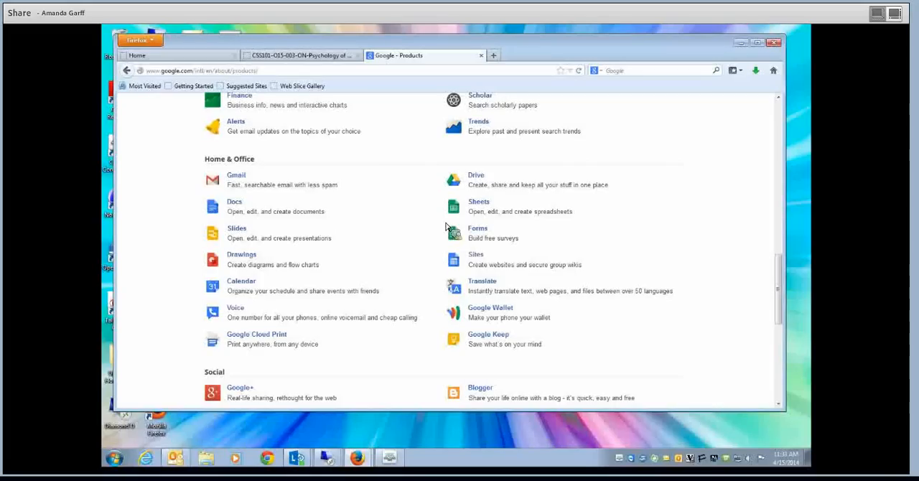
pyautogui.click(478, 256)
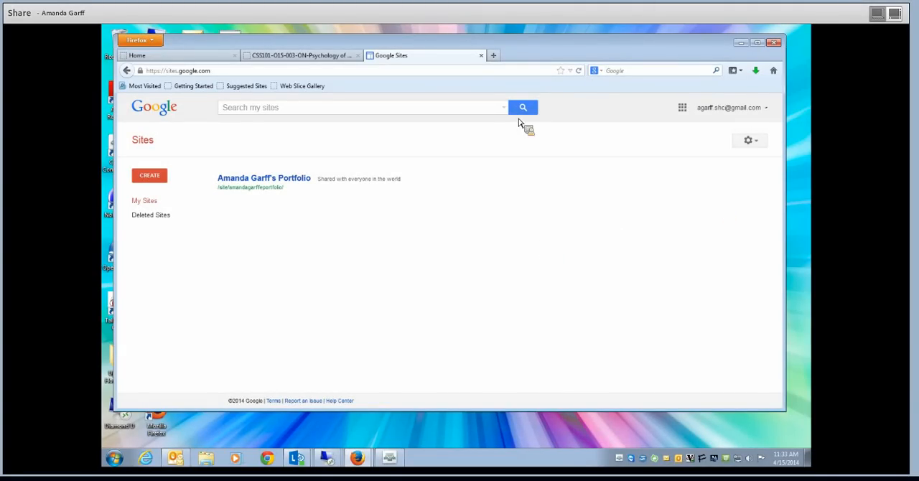
pyautogui.click(161, 180)
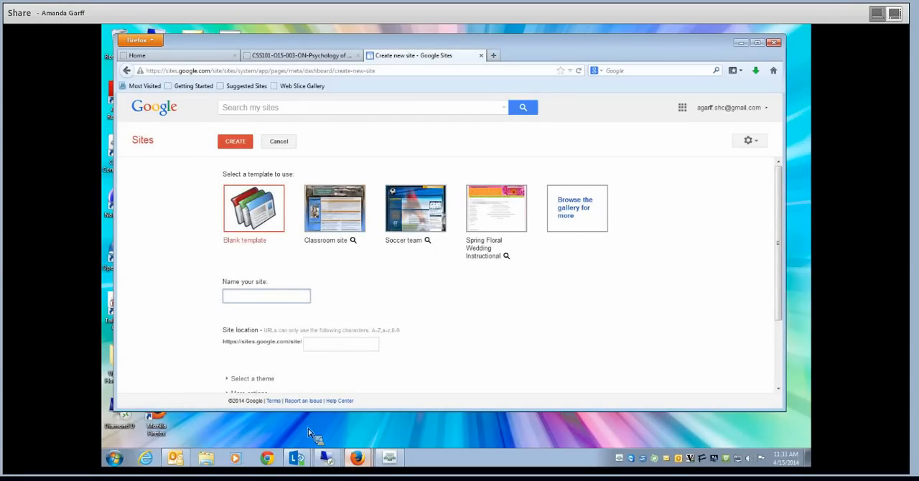
# - Return to the CSS101 course page and review the numbered steps for naming, theming and creating the portfolio site
pyautogui.click(305, 55)
pyautogui.scroll(-2, 355, 219)
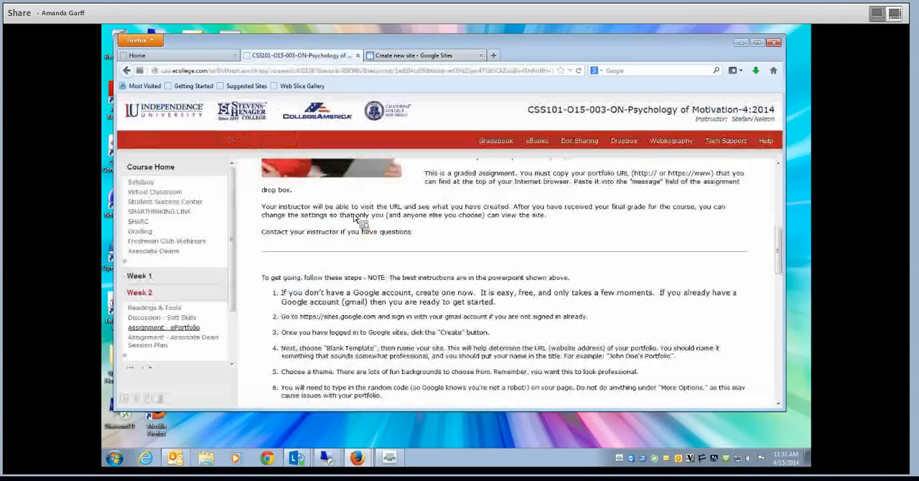
pyautogui.scroll(-3, 355, 219)
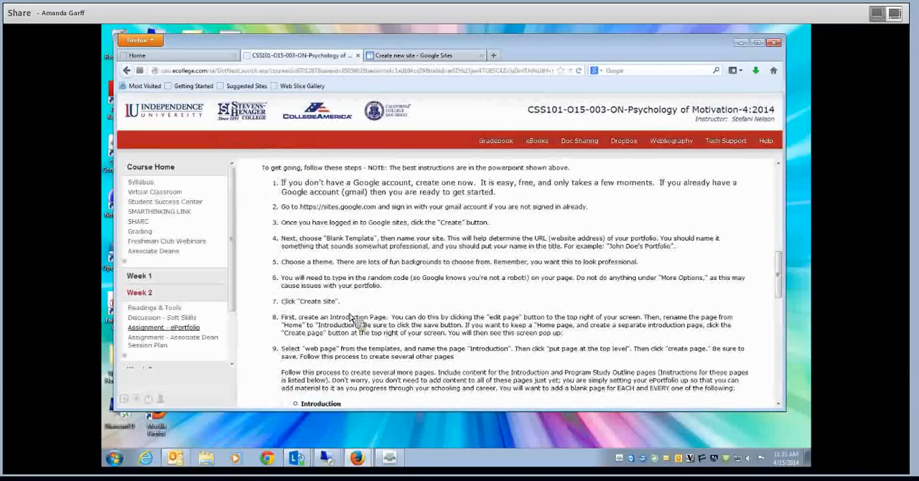
pyautogui.scroll(-2, 416, 324)
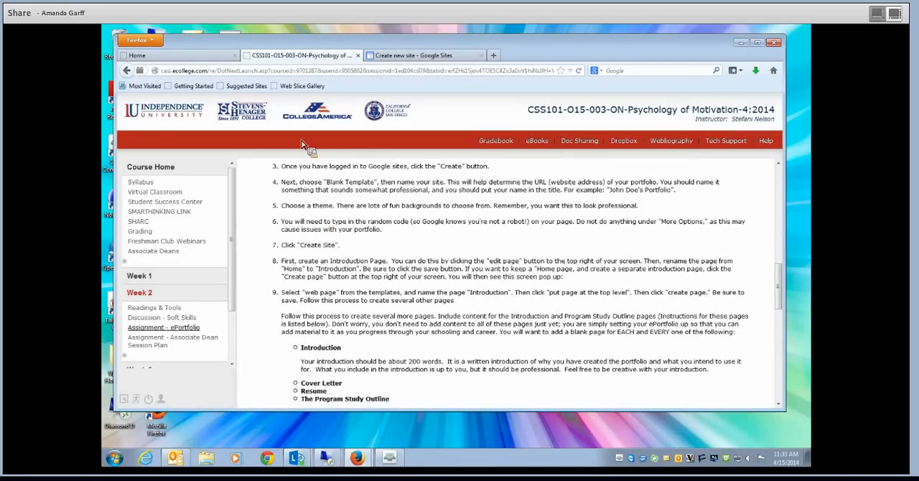
# - Return to the new Google Sites form and name the blank-template site with the owner's full name followed by "E-Portfolio"
pyautogui.click(424, 57)
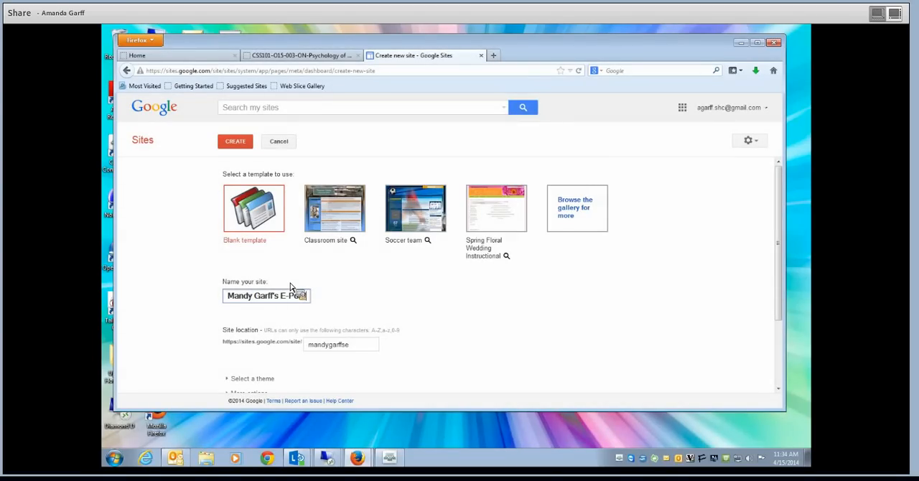
pyautogui.write('i')
pyautogui.press('BackSpace')
pyautogui.write('olio')
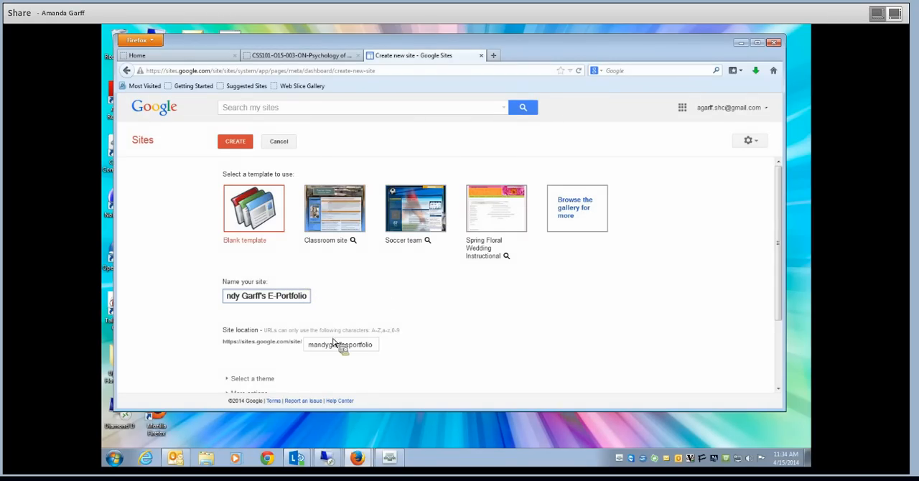
# - Browse the available site themes and choose Micro Blueprint for the new site
pyautogui.scroll(-1, 288, 334)
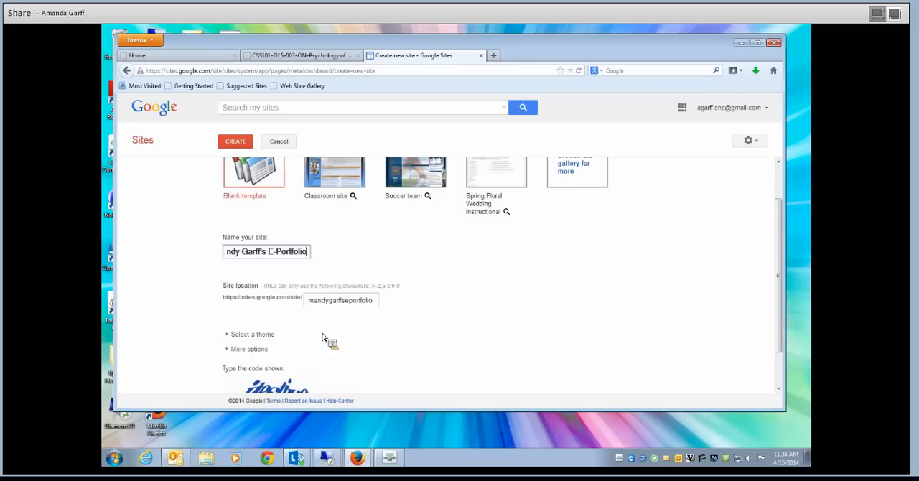
pyautogui.click(273, 335)
pyautogui.scroll(-2, 459, 283)
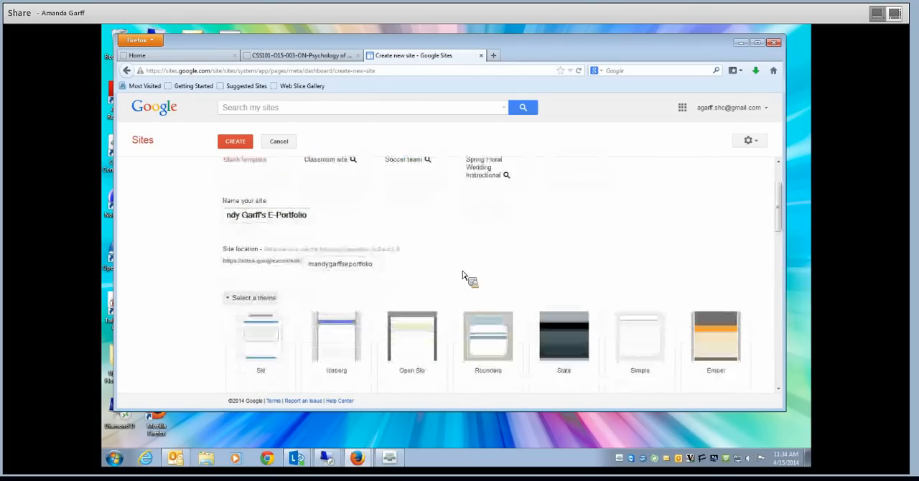
pyautogui.scroll(-3, 465, 301)
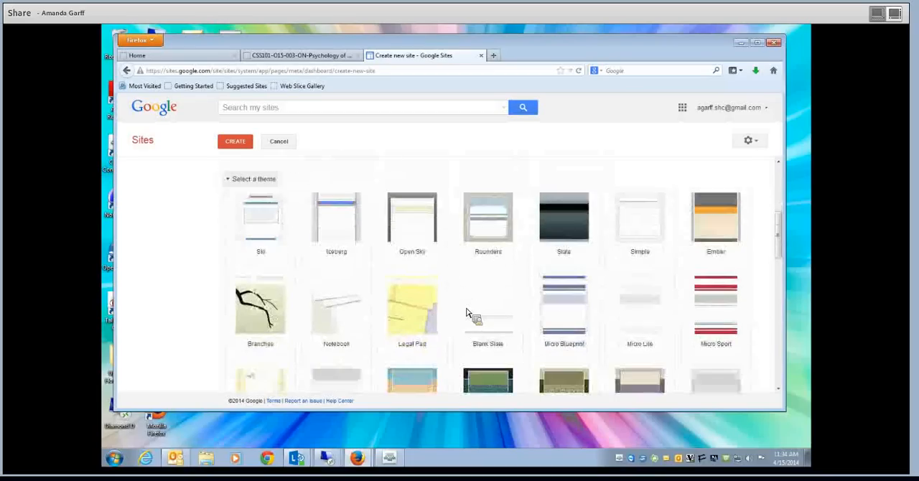
pyautogui.scroll(-4, 467, 313)
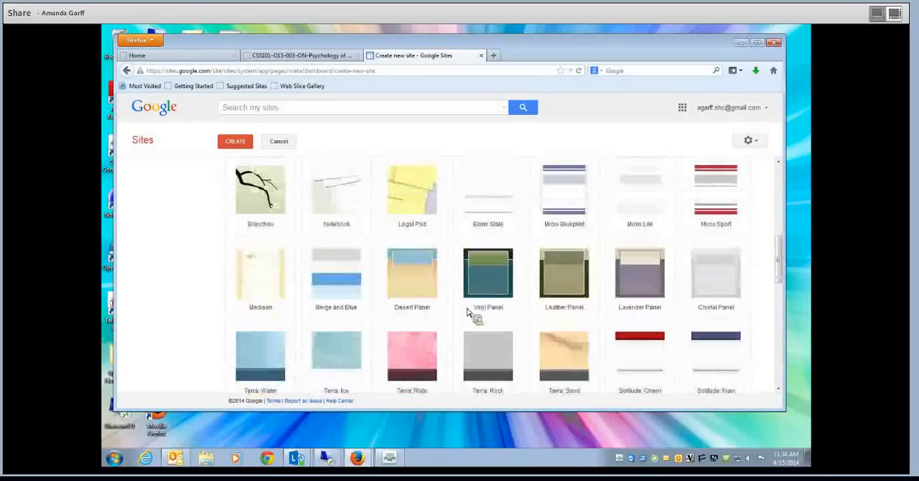
pyautogui.scroll(-2, 467, 313)
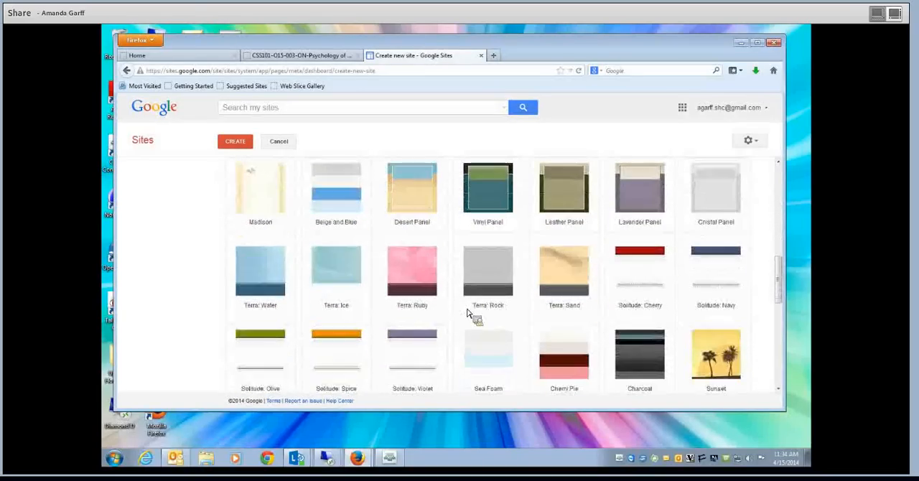
pyautogui.scroll(-3, 467, 313)
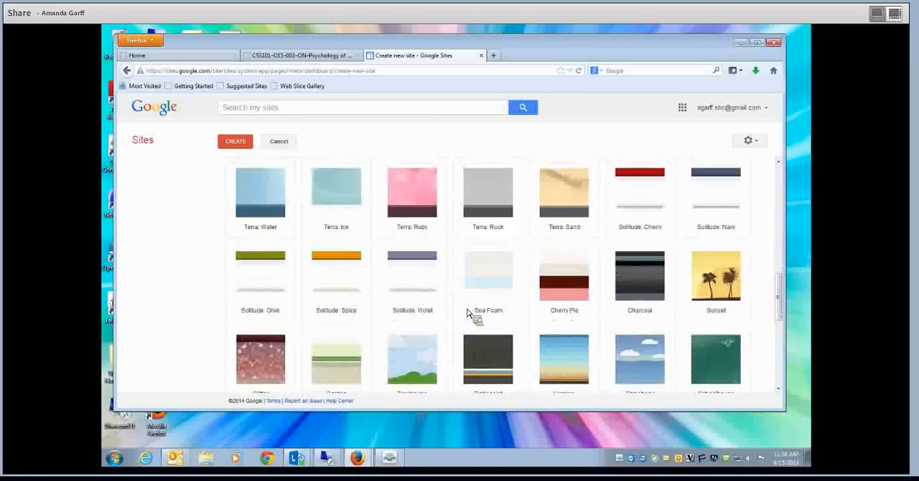
pyautogui.scroll(-3, 467, 314)
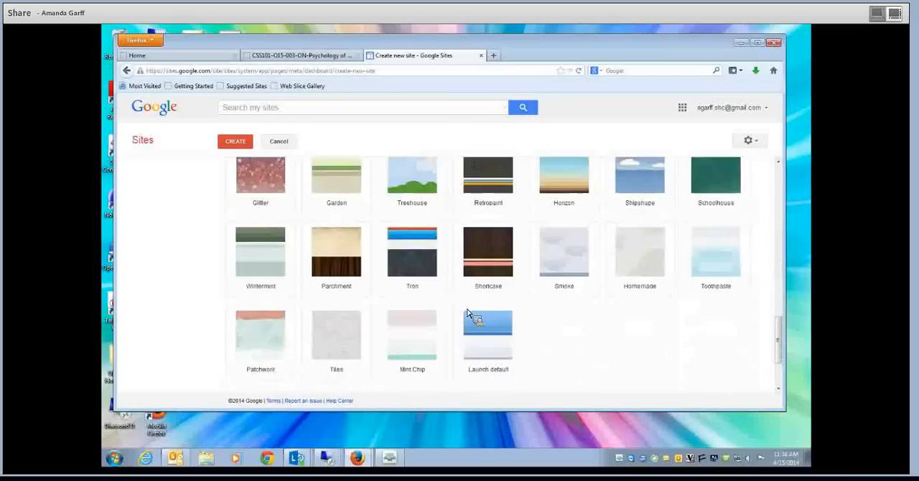
pyautogui.scroll(2, 466, 313)
pyautogui.scroll(3, 467, 313)
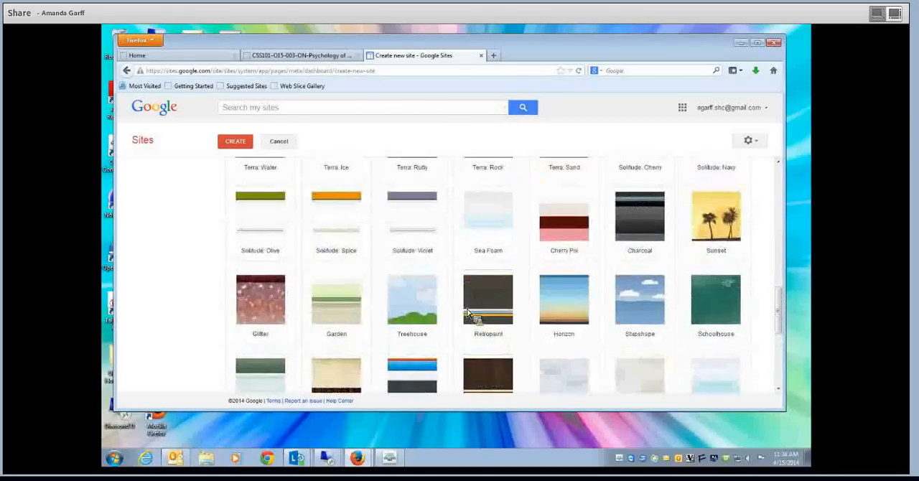
pyautogui.scroll(4, 467, 314)
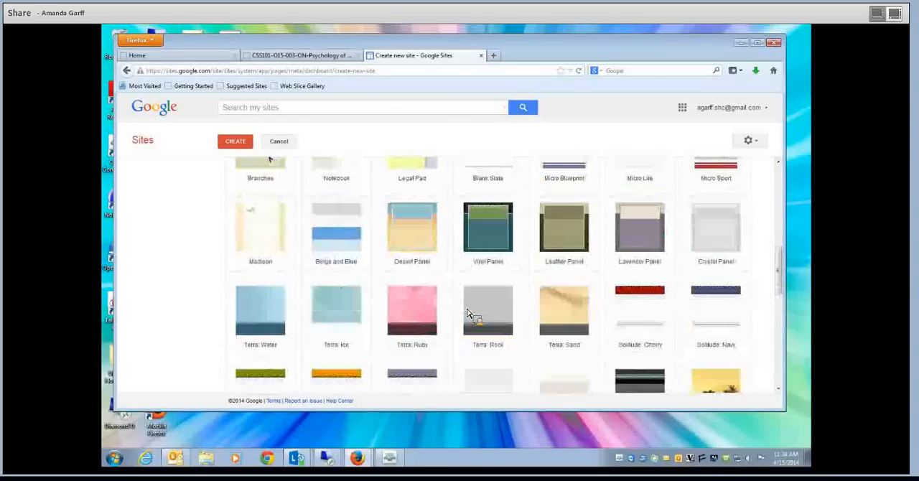
pyautogui.scroll(2, 467, 314)
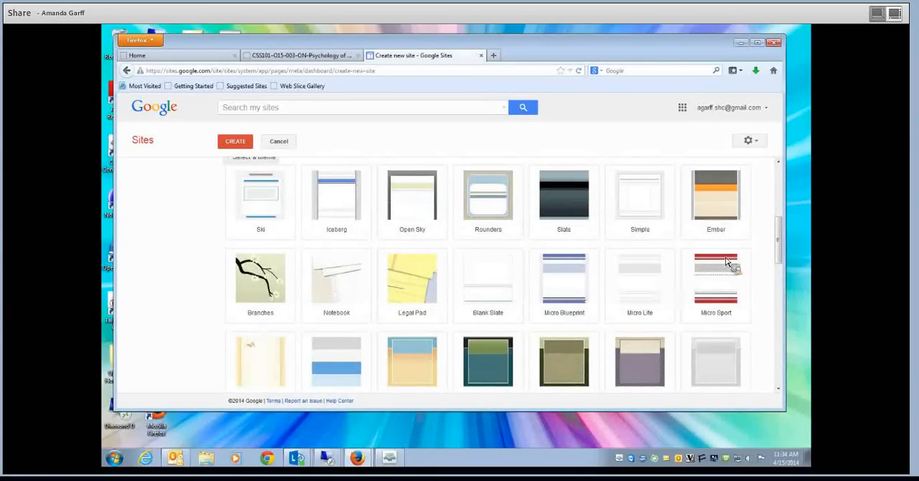
pyautogui.click(570, 308)
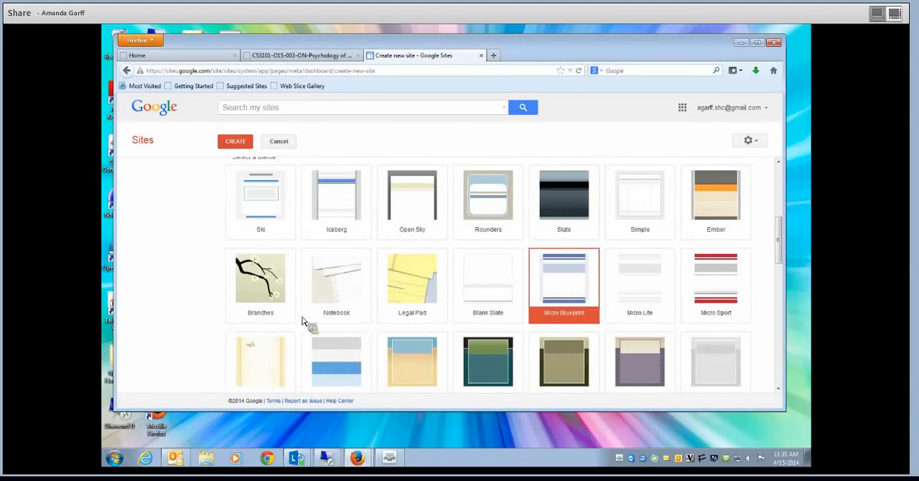
# - Enter the displayed verification code, leaving the additional options unset, and create the site, retyping the new code when asked
pyautogui.scroll(-4, 303, 318)
pyautogui.scroll(-6, 304, 318)
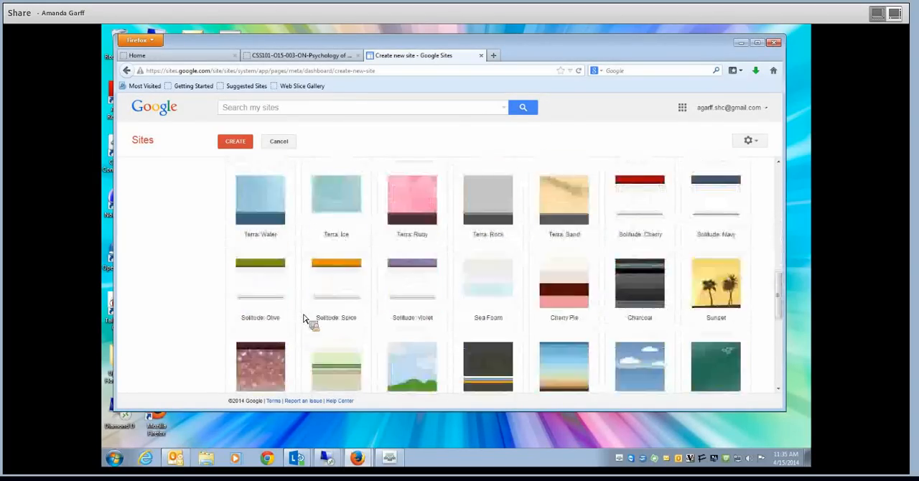
pyautogui.scroll(-3, 305, 341)
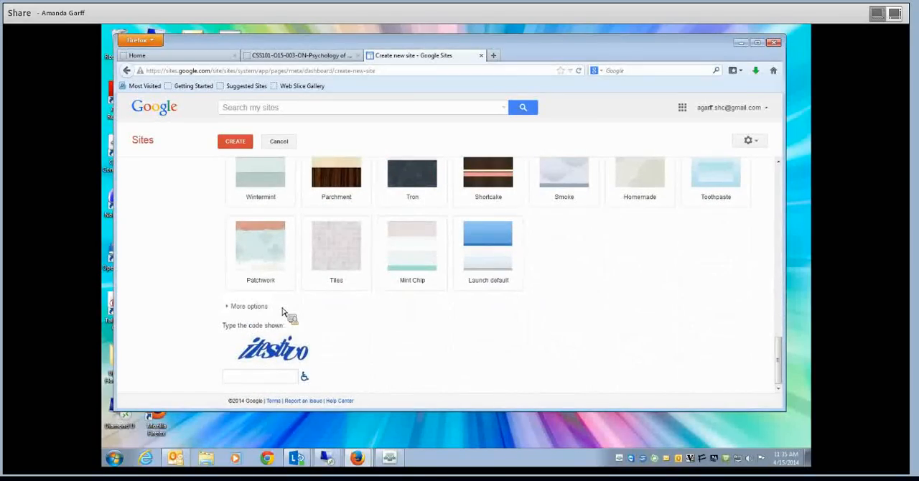
pyautogui.click(259, 309)
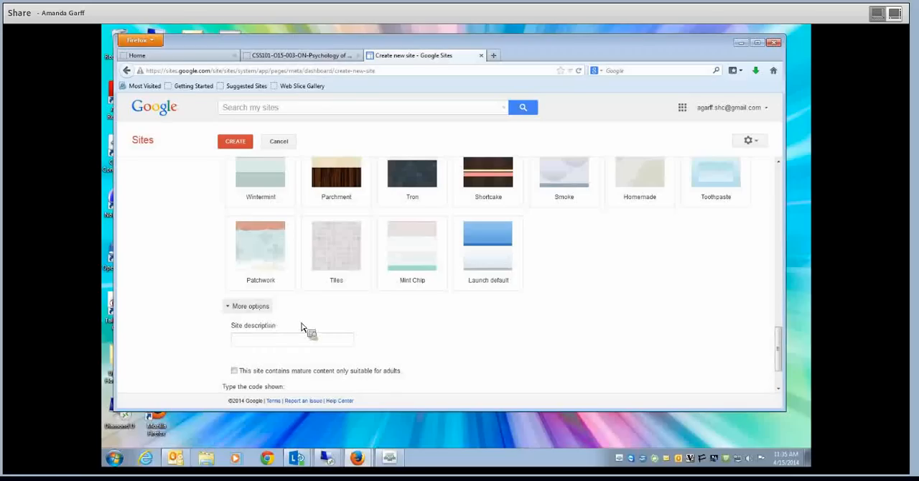
pyautogui.click(247, 307)
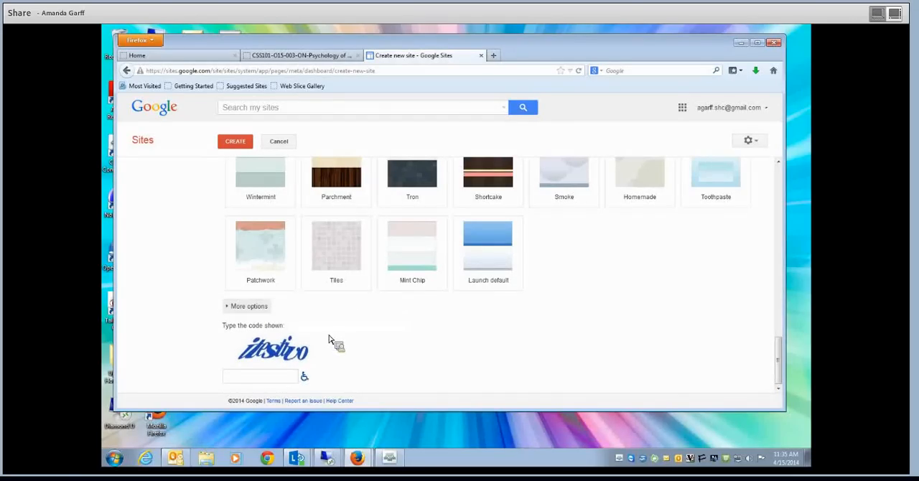
pyautogui.click(252, 379)
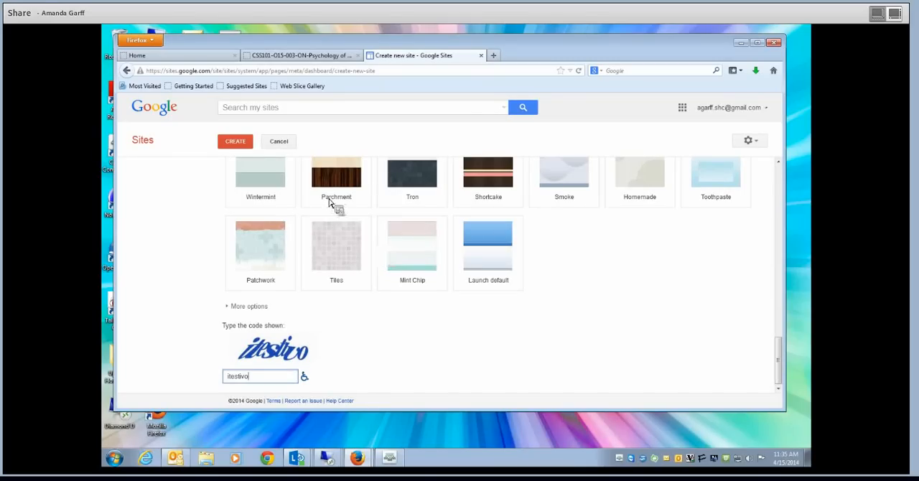
pyautogui.click(237, 146)
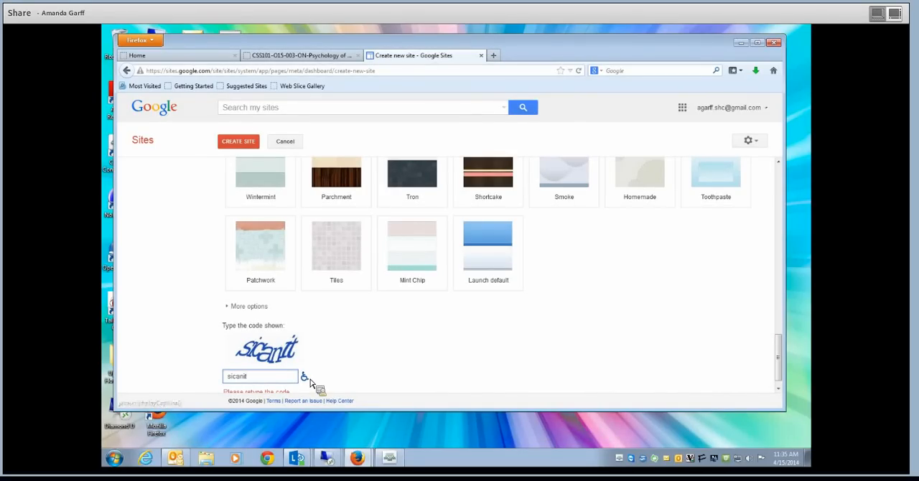
pyautogui.click(241, 143)
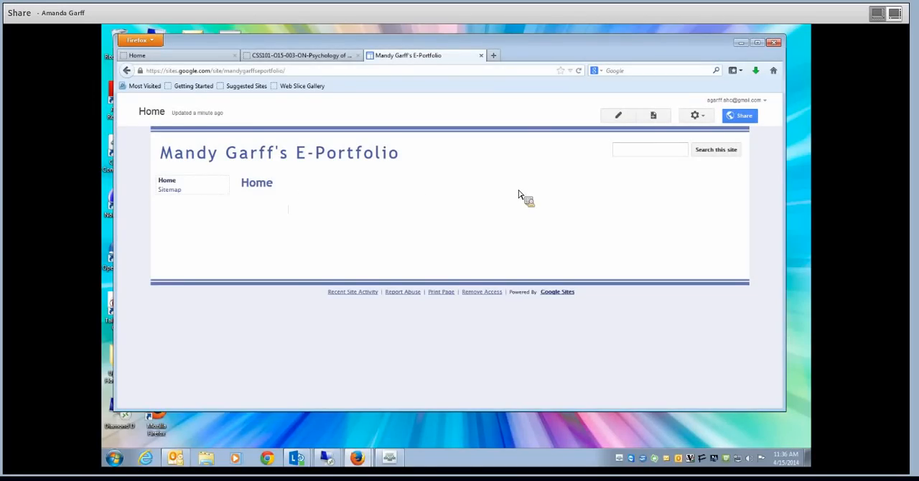
# - Check the assignment's instructions for the first page, then rename the site's Home page to "1. Introduction" and save it
pyautogui.click(334, 63)
pyautogui.scroll(-3, 415, 244)
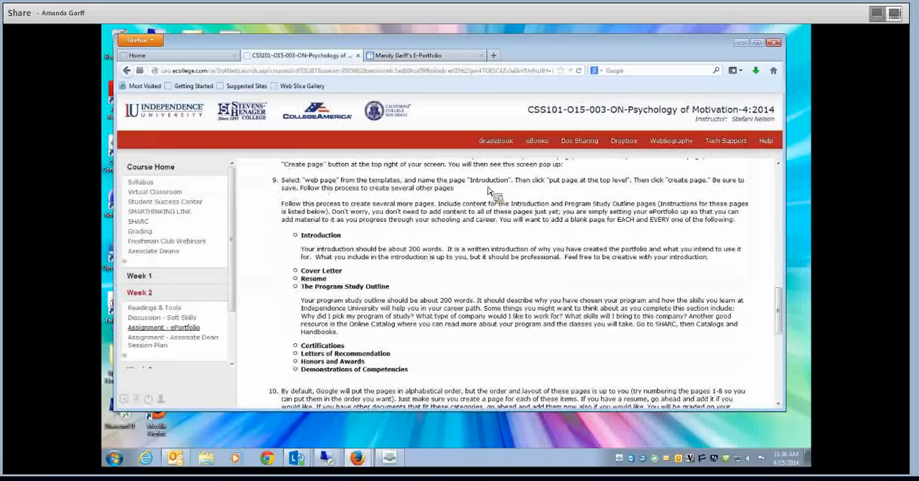
pyautogui.scroll(2, 486, 193)
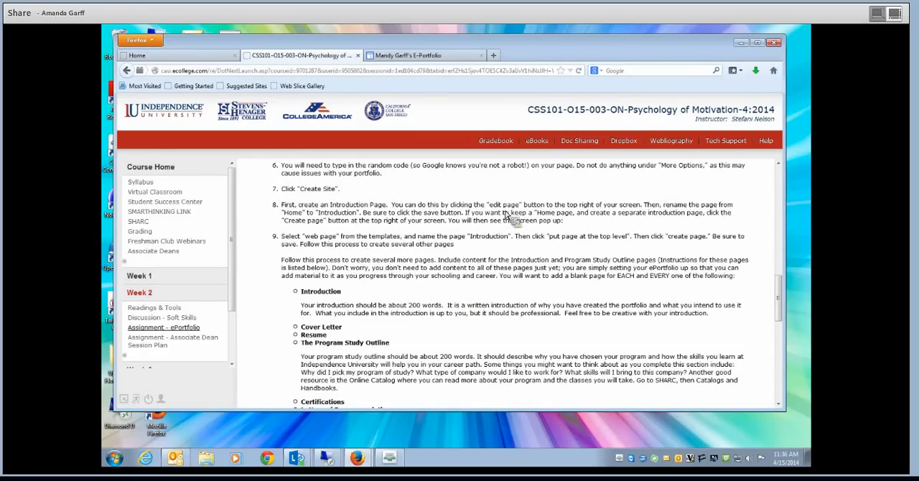
pyautogui.click(418, 56)
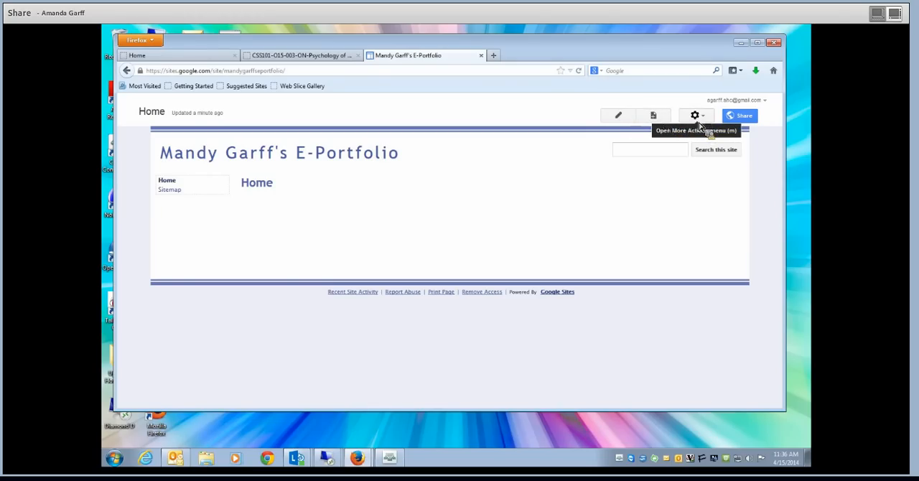
pyautogui.click(616, 119)
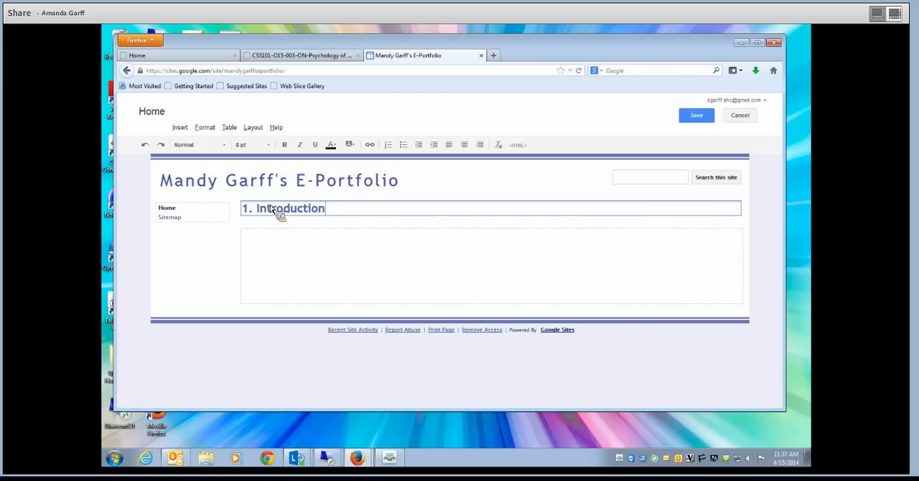
pyautogui.click(691, 117)
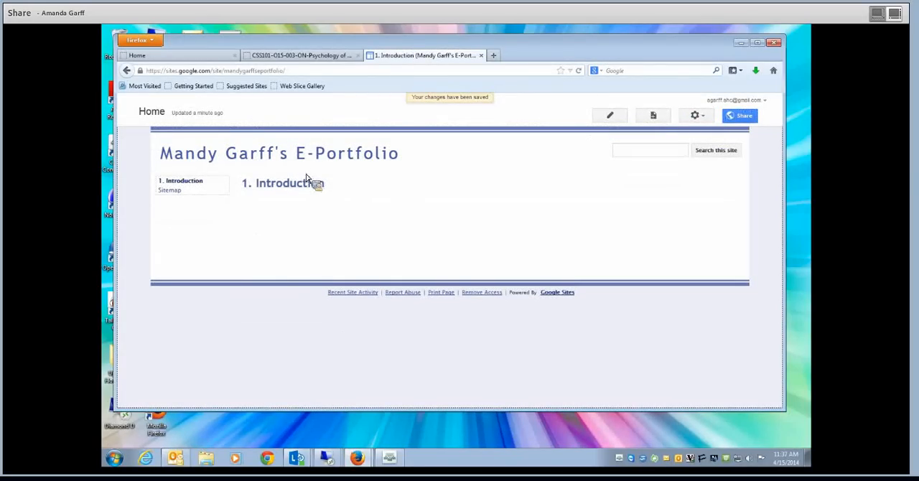
# - Consult the assignment's list of required pages, then create and save a top-level web page named "2. Cover Letter"
pyautogui.click(300, 55)
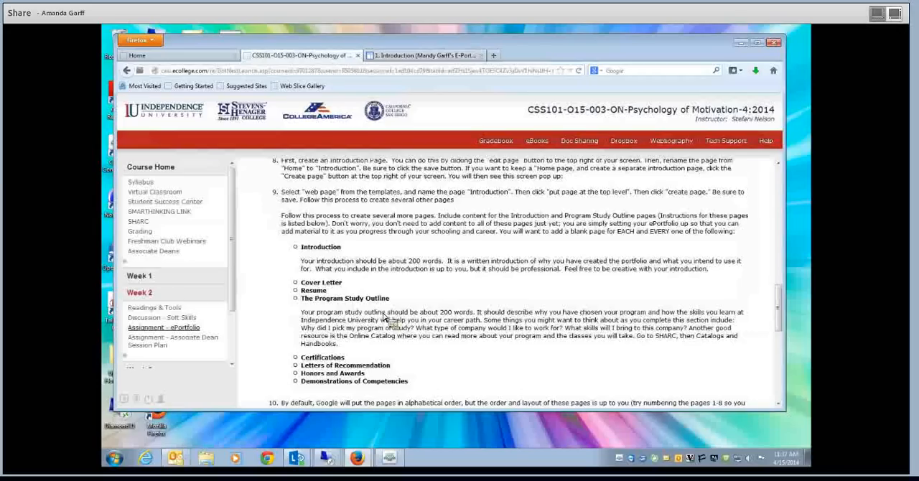
pyautogui.scroll(-1, 384, 318)
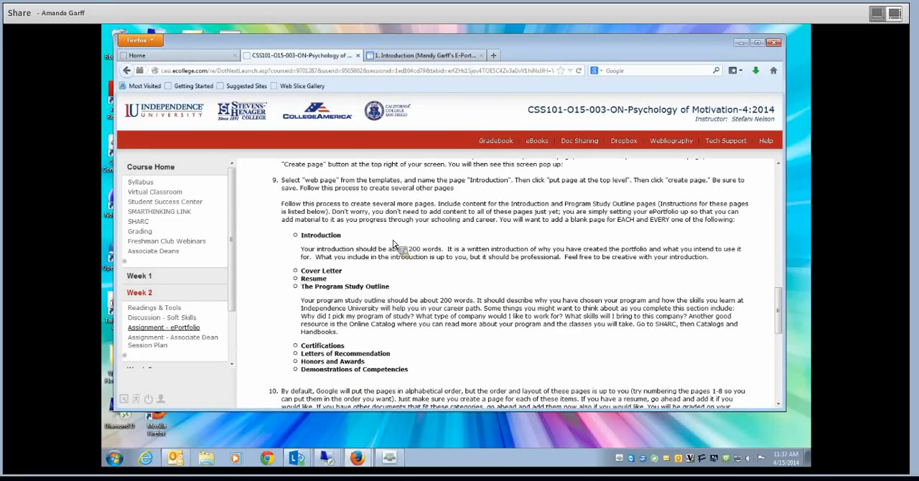
pyautogui.click(431, 55)
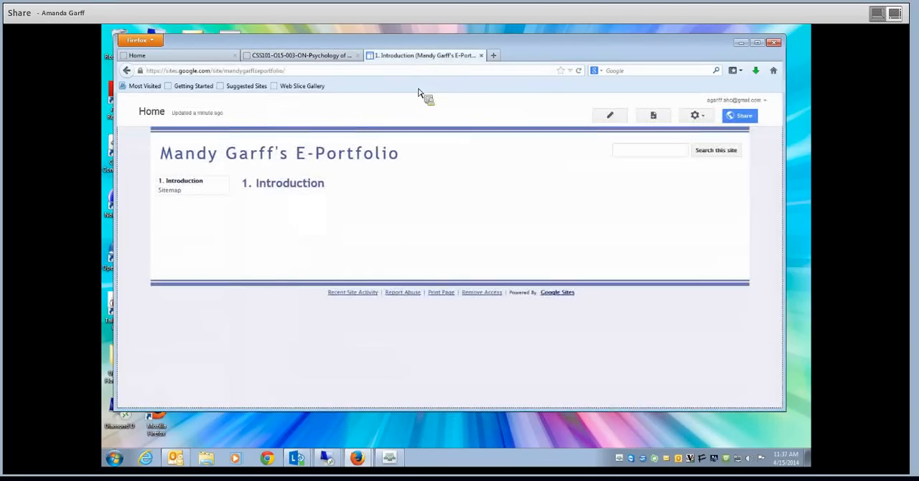
pyautogui.click(653, 117)
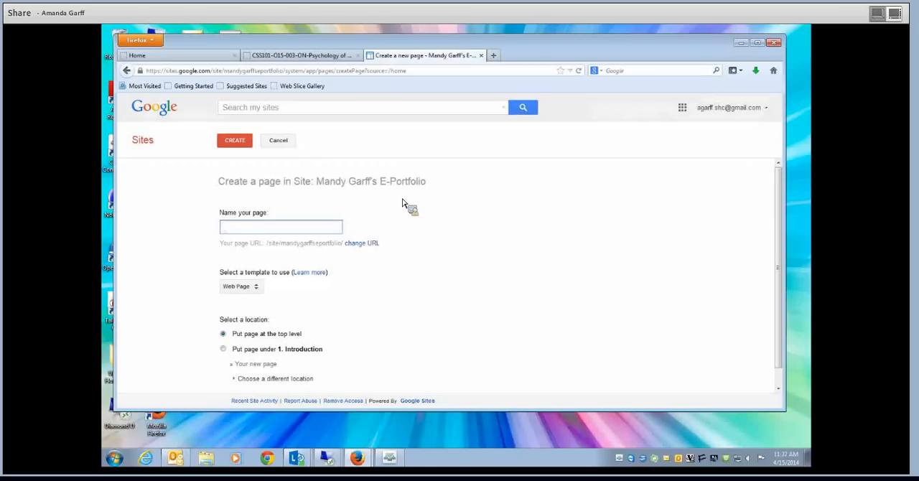
pyautogui.write('2.')
pyautogui.click(322, 57)
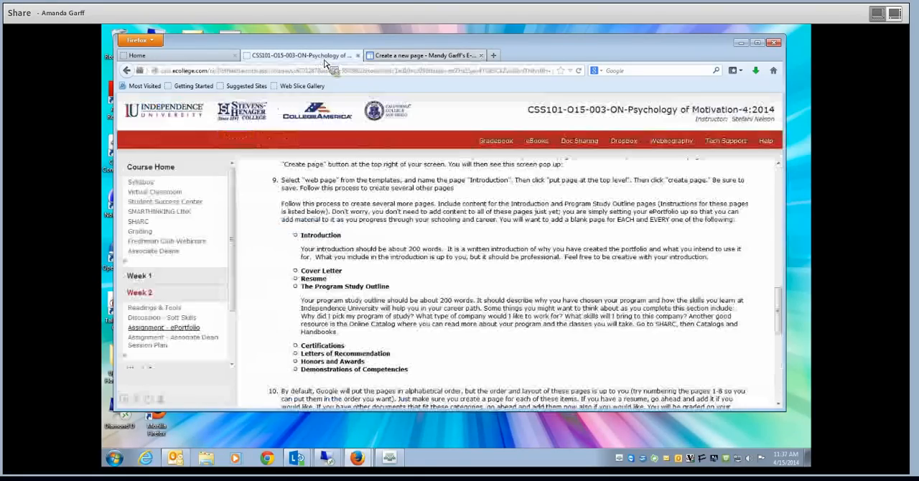
pyautogui.click(420, 56)
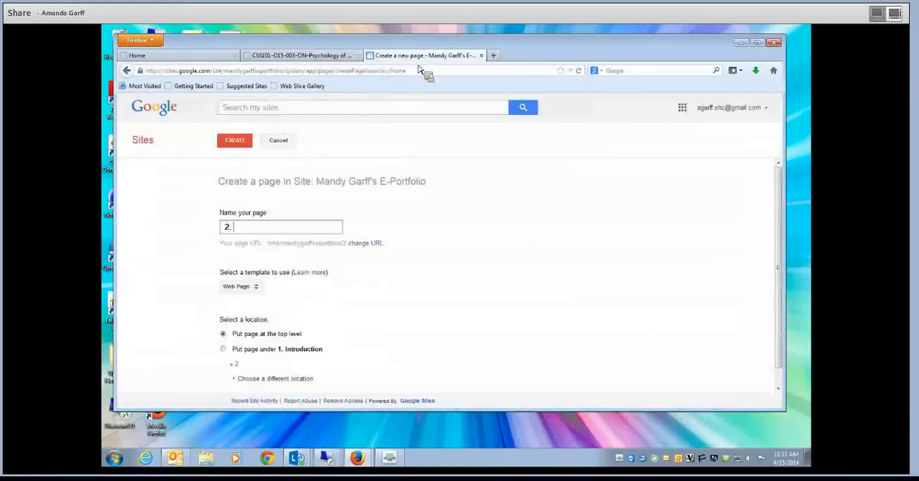
pyautogui.write('Cover Letter')
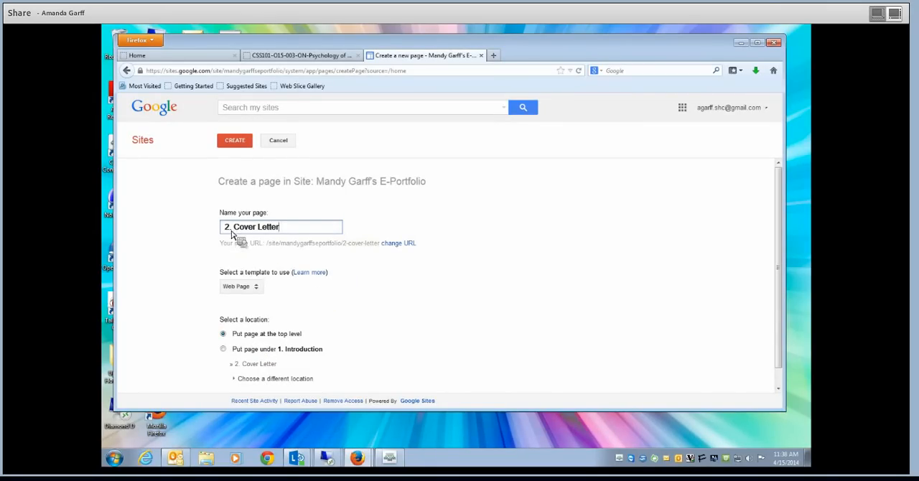
pyautogui.click(234, 146)
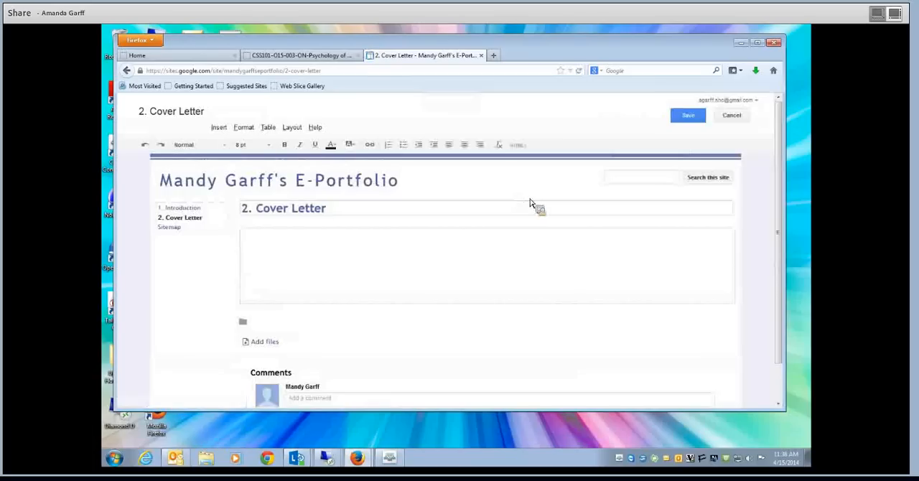
pyautogui.click(689, 117)
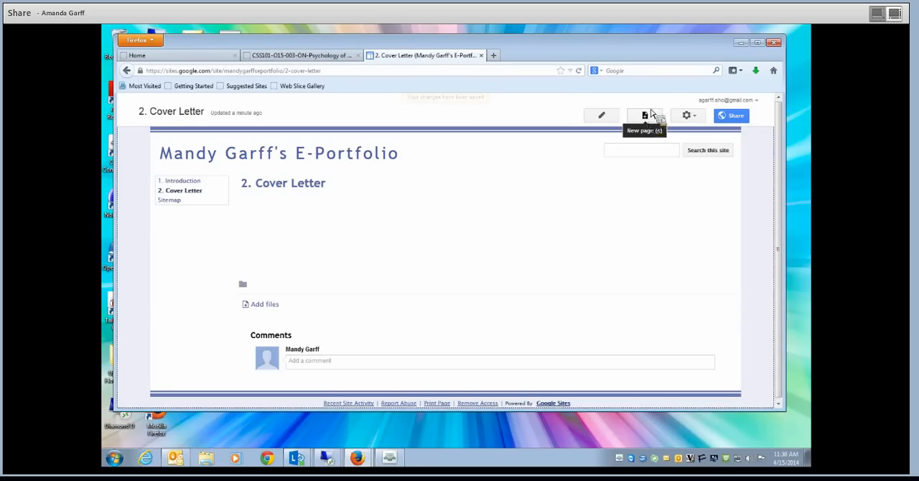
# - Check the assignment's page list, then create and save a top-level web page named "3. Resume"
pyautogui.click(654, 119)
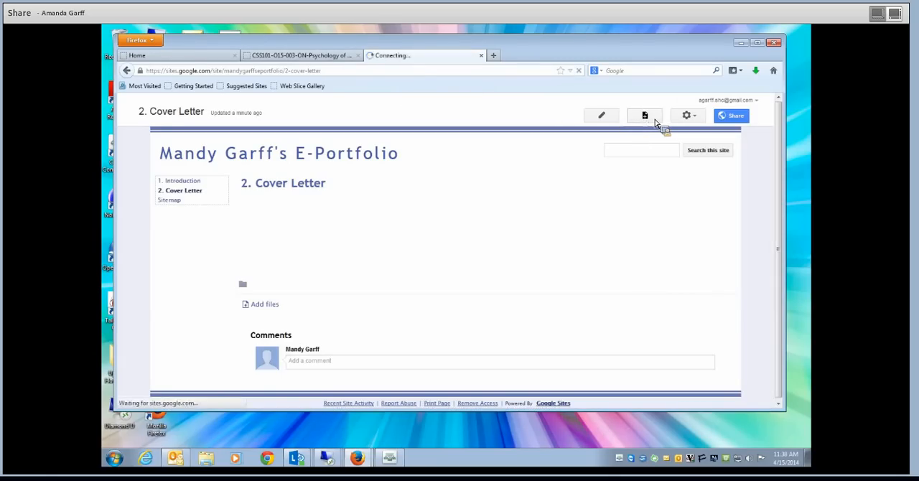
pyautogui.write('3.')
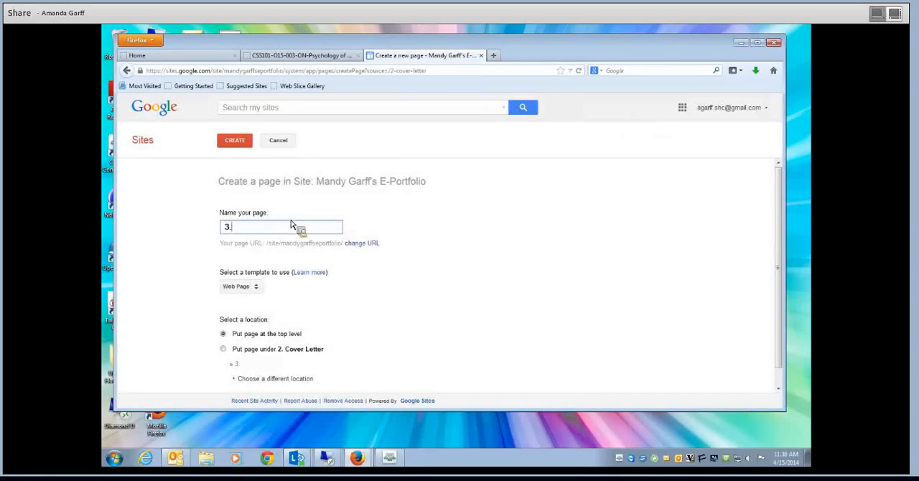
pyautogui.click(327, 56)
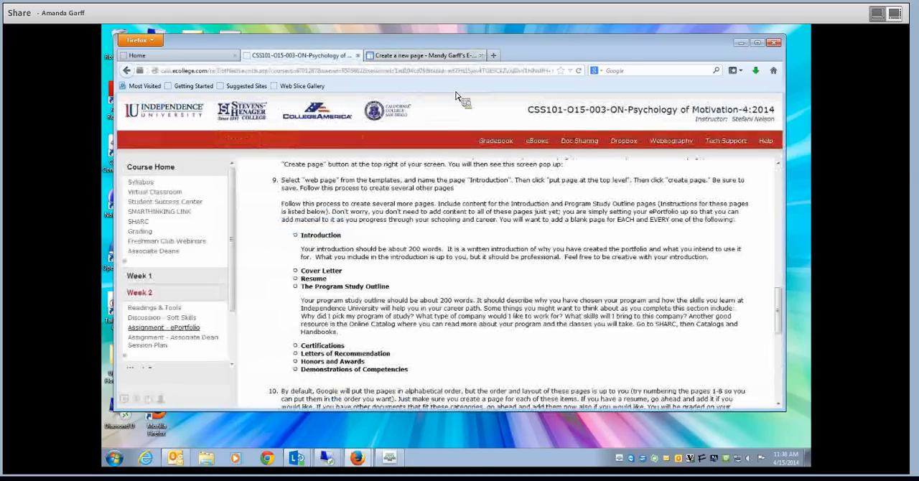
pyautogui.click(402, 58)
pyautogui.write('Re')
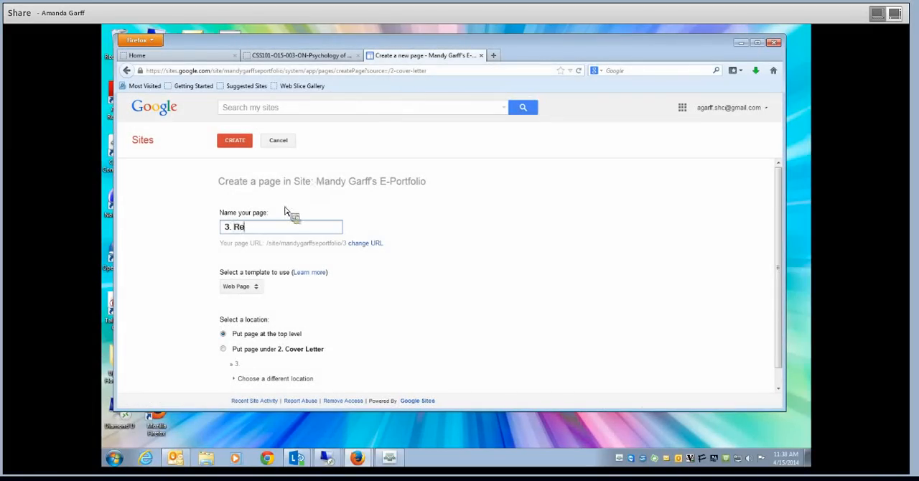
pyautogui.write('sume')
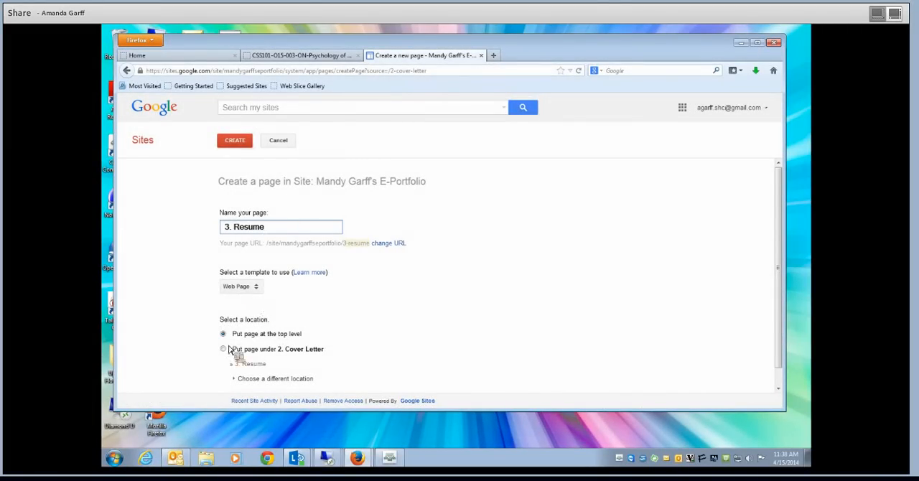
pyautogui.click(237, 141)
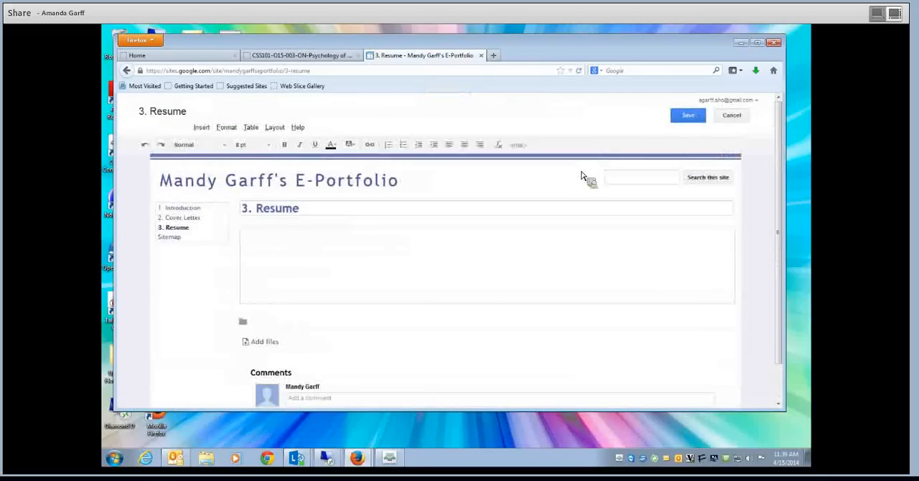
pyautogui.click(690, 117)
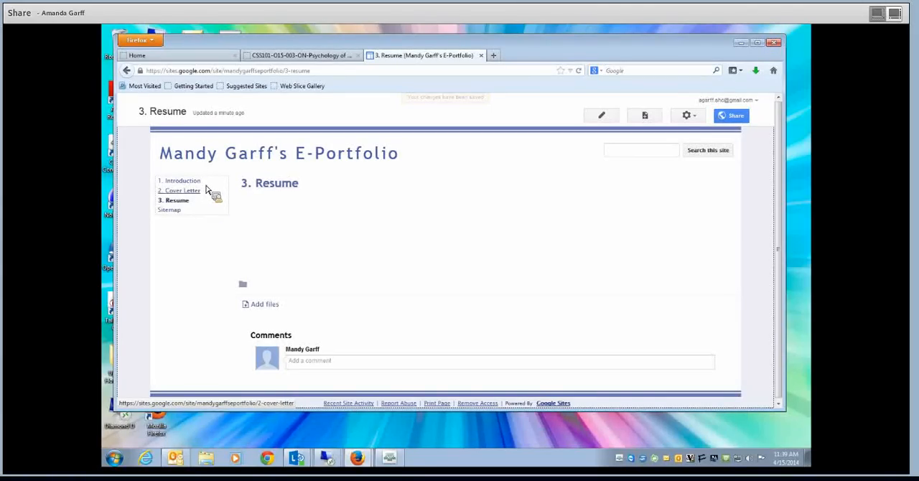
# - Look up the next required page in the assignment, then create and save the top-level web page "4. The Program Study Outline"
pyautogui.click(645, 117)
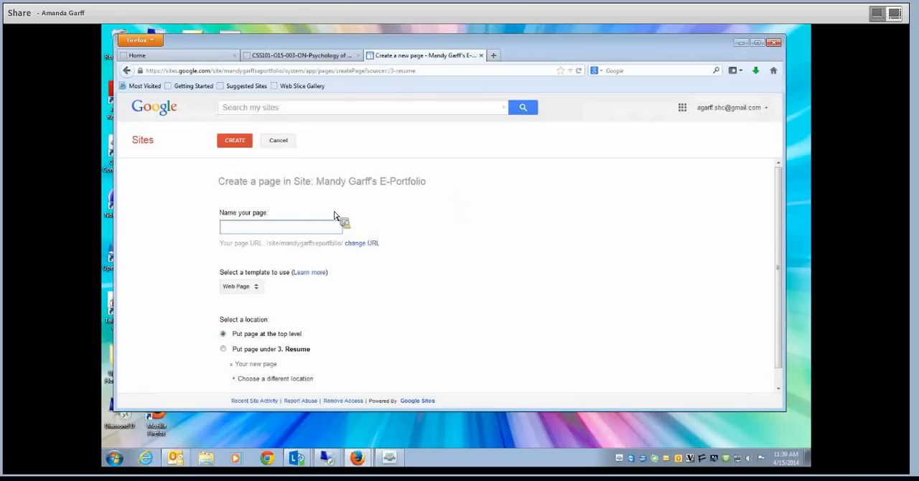
pyautogui.click(337, 57)
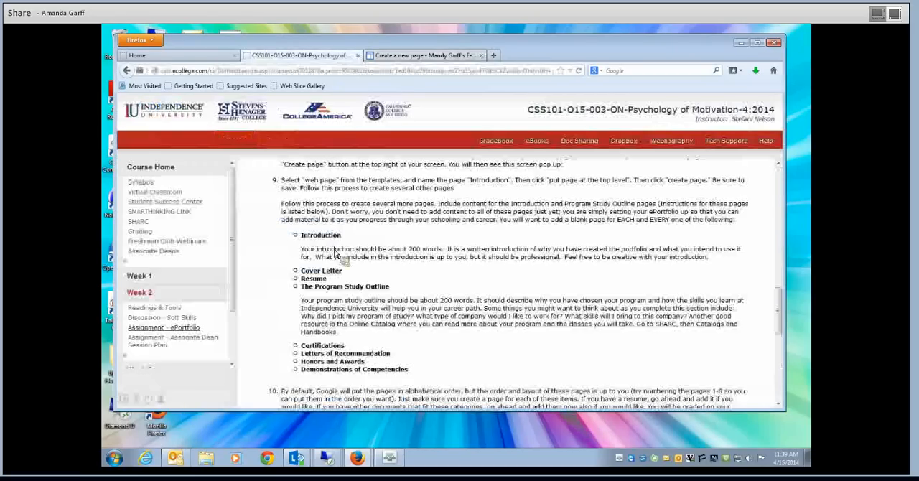
pyautogui.click(416, 56)
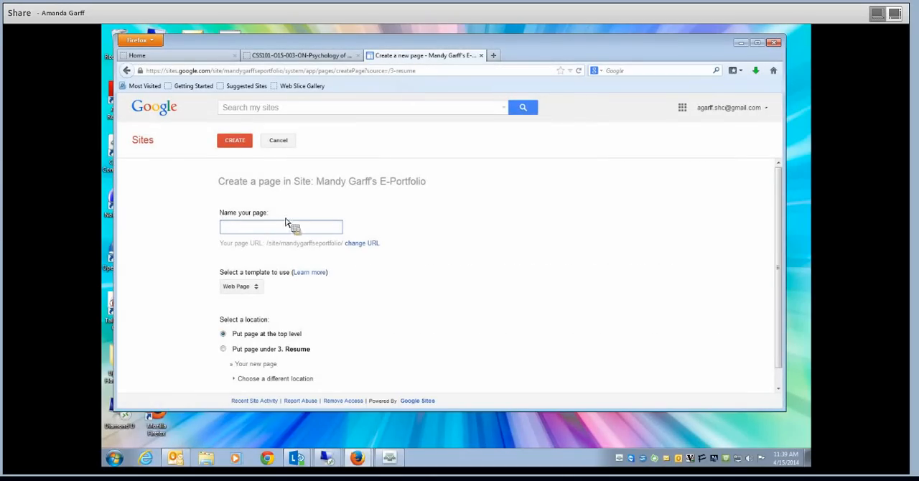
pyautogui.write('4. The P')
pyautogui.write('rogram ')
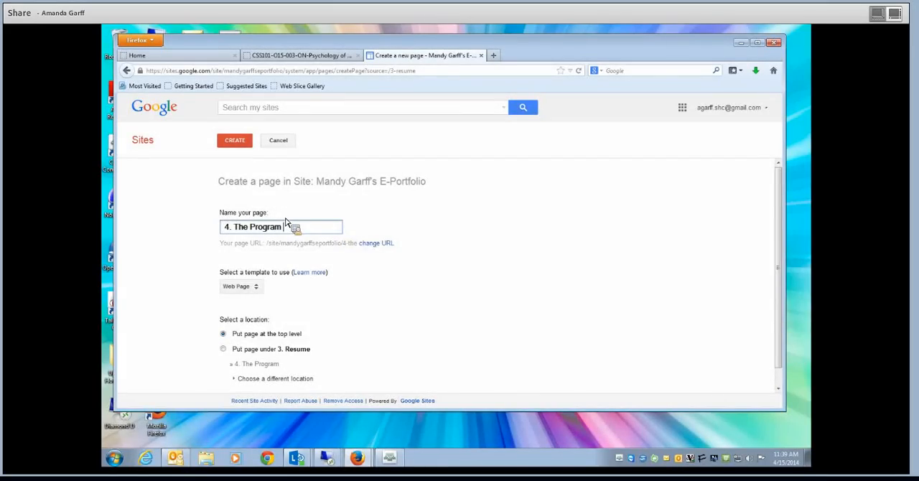
pyautogui.write('Stude')
pyautogui.press('BackSpace')
pyautogui.write('y ')
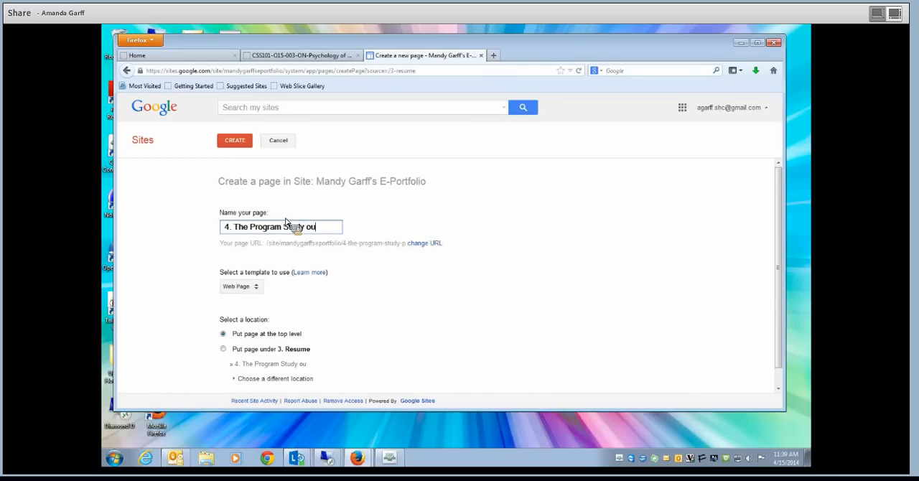
pyautogui.write('Outline')
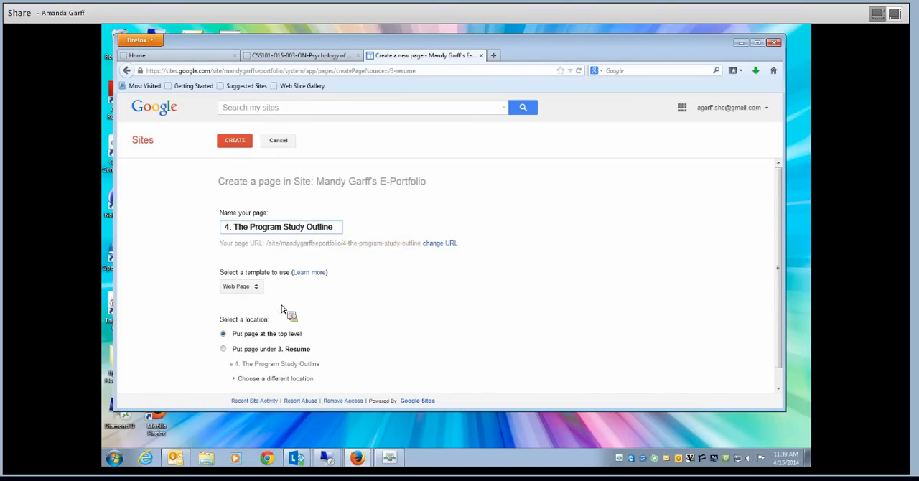
pyautogui.click(239, 140)
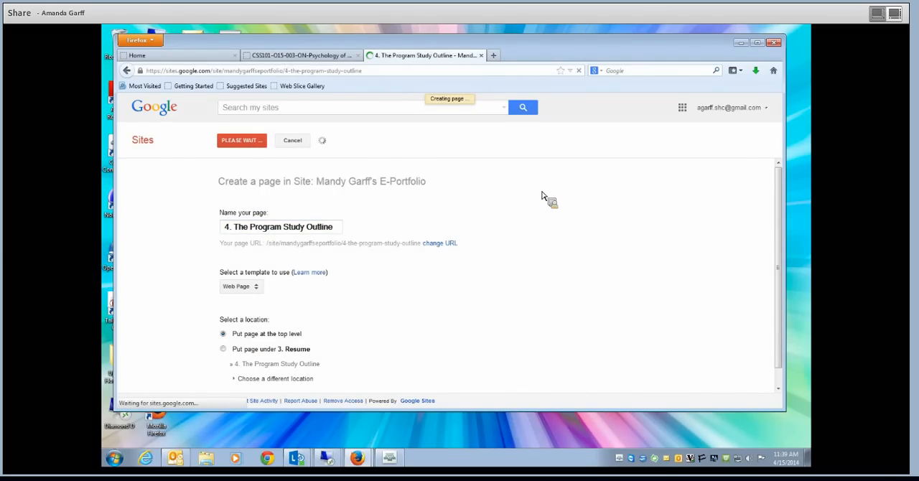
pyautogui.click(688, 117)
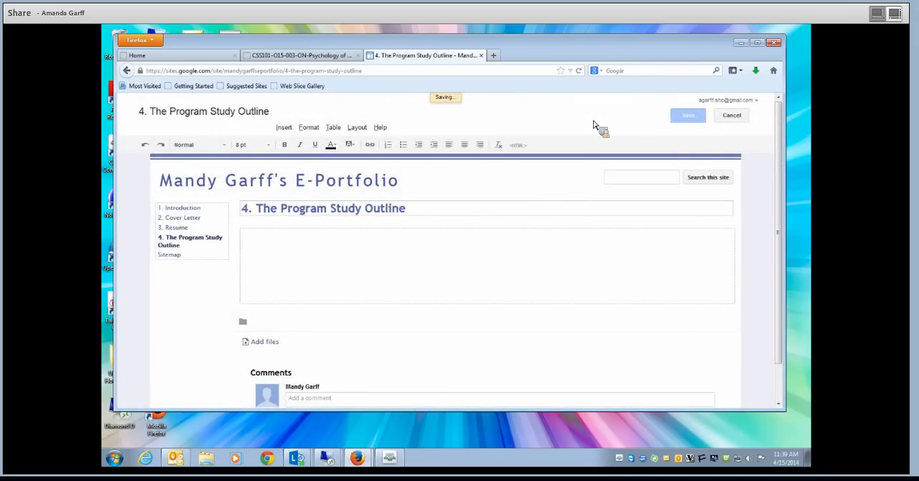
# - Add a top-level web page named "5. Certifications", as the assignment's list requires, and save it
pyautogui.click(644, 117)
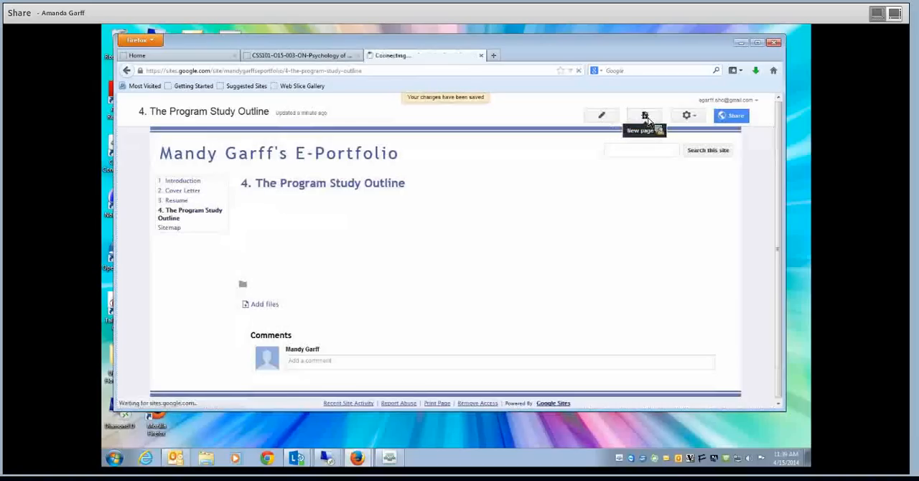
pyautogui.write('5.')
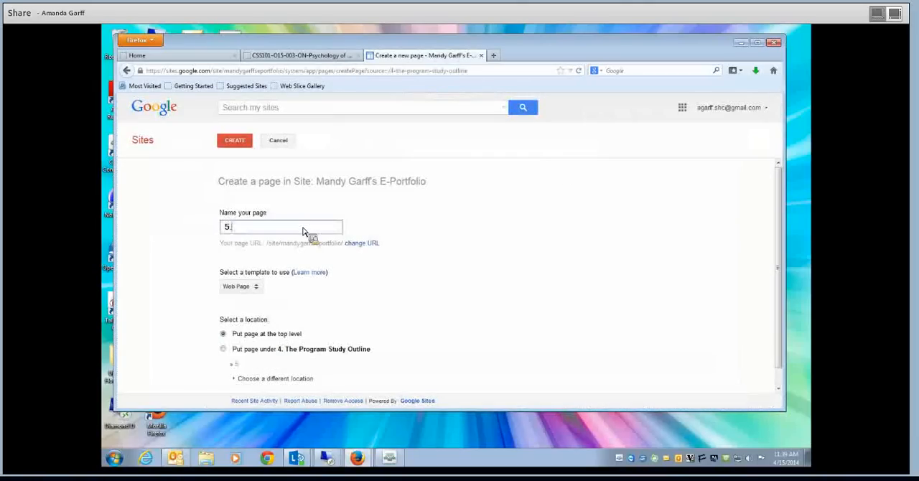
pyautogui.click(336, 56)
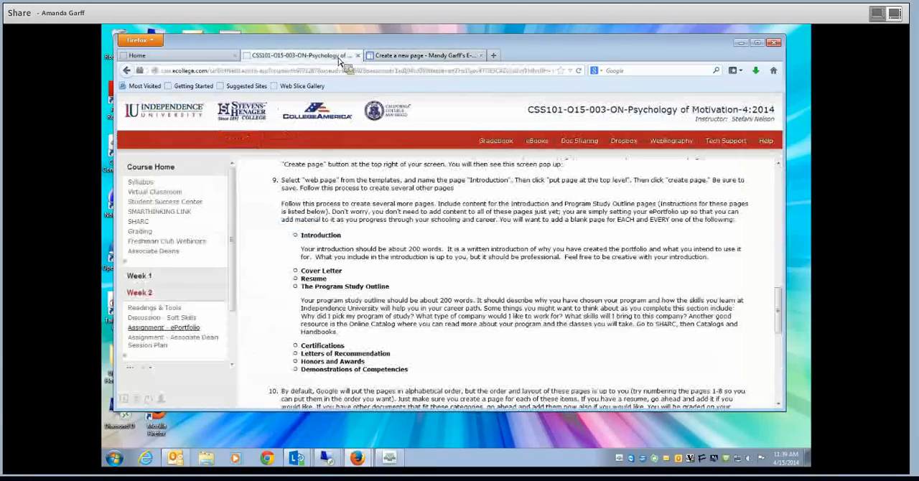
pyautogui.click(429, 56)
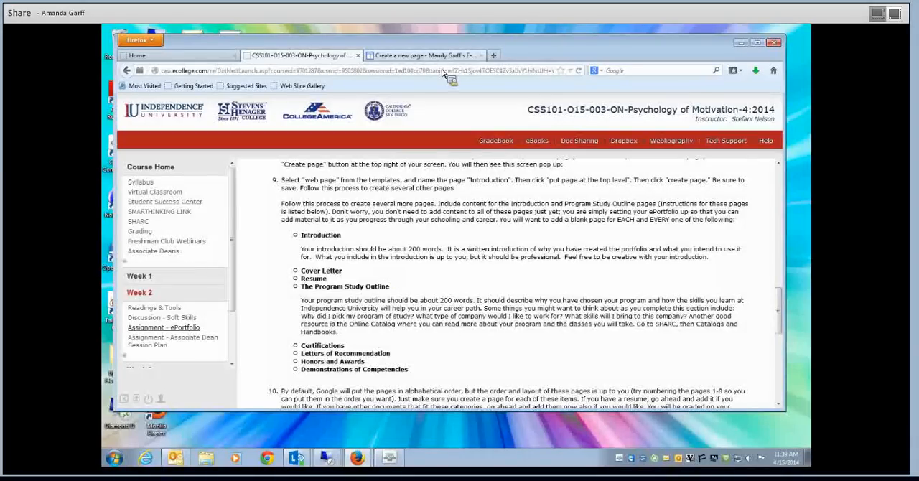
pyautogui.write('Cet')
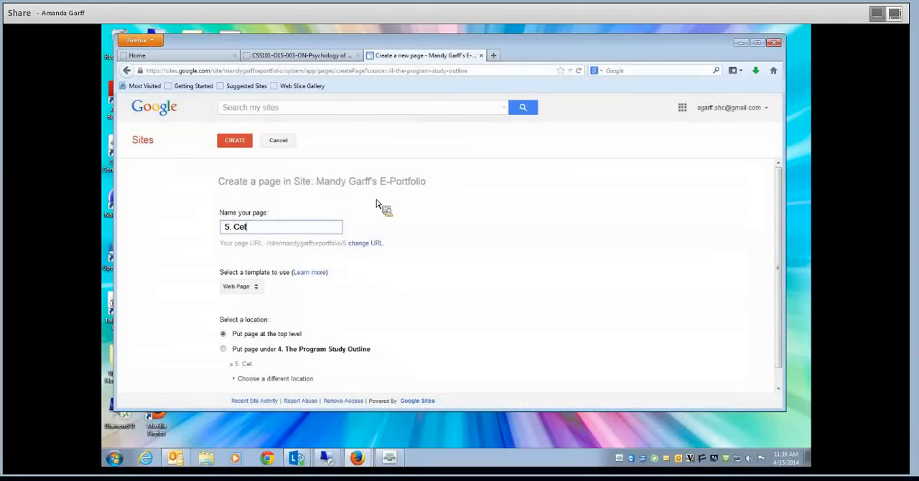
pyautogui.press('BackSpace')
pyautogui.write('rtifications')
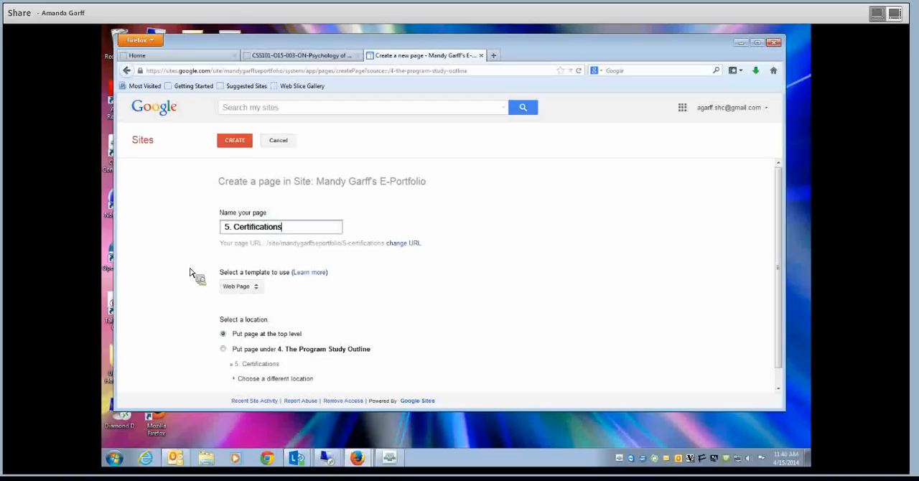
pyautogui.click(231, 141)
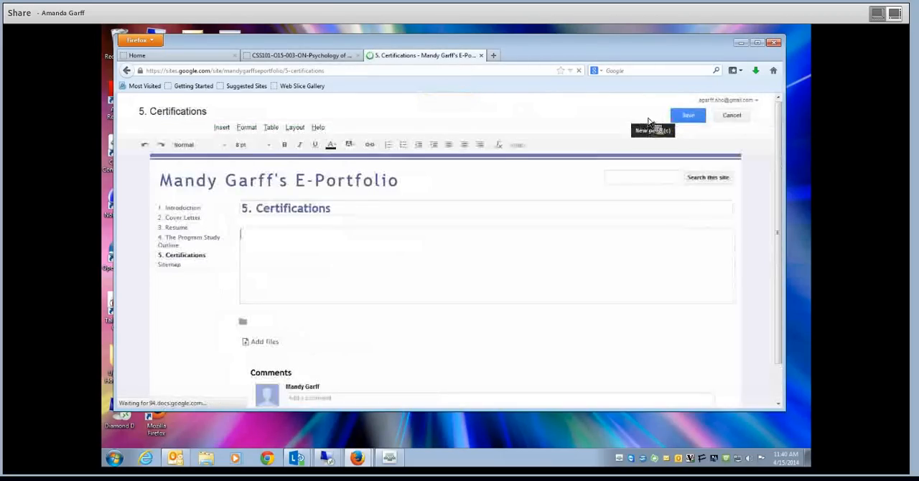
pyautogui.click(687, 117)
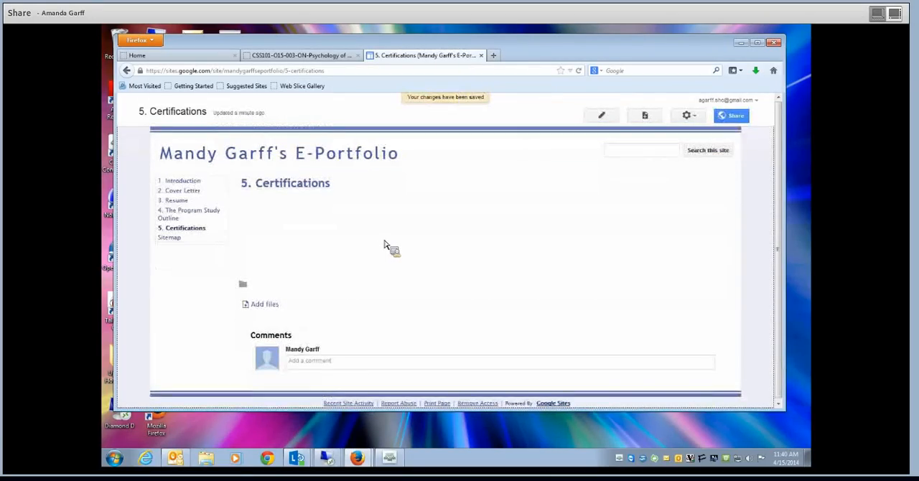
# - Consult the assignment for the sixth item, then create and save a top-level web page named "6. Letters of Recommendation"
pyautogui.click(643, 119)
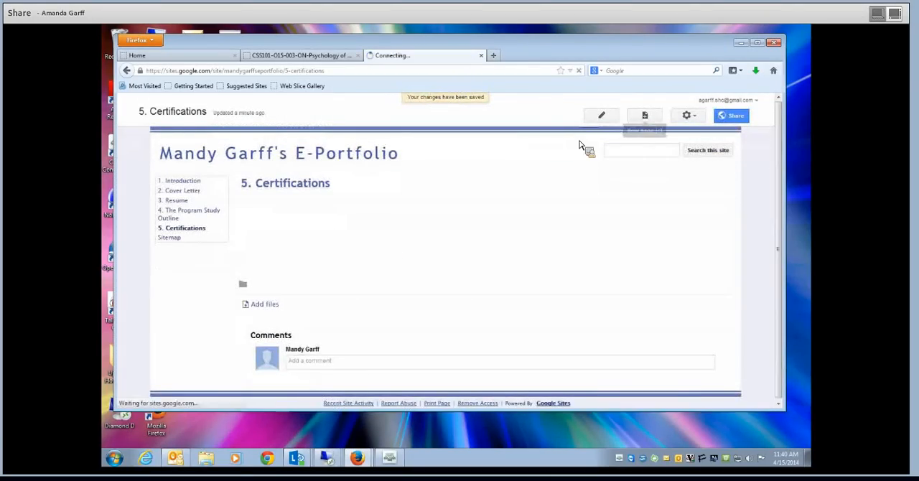
pyautogui.write('6.')
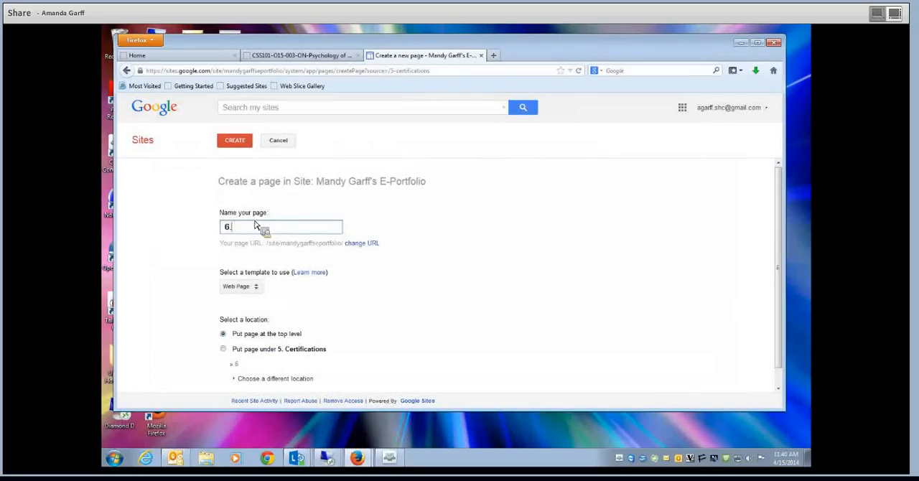
pyautogui.click(288, 55)
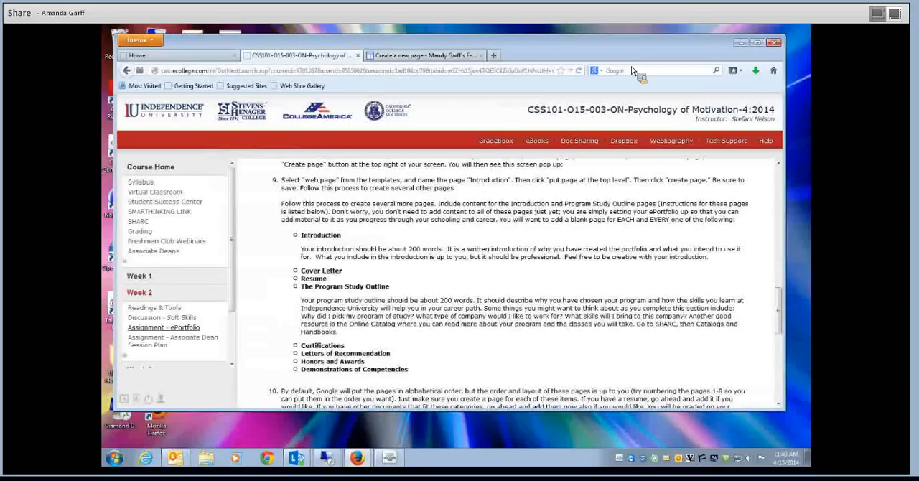
pyautogui.click(431, 55)
pyautogui.write('. Letter of Recommendation')
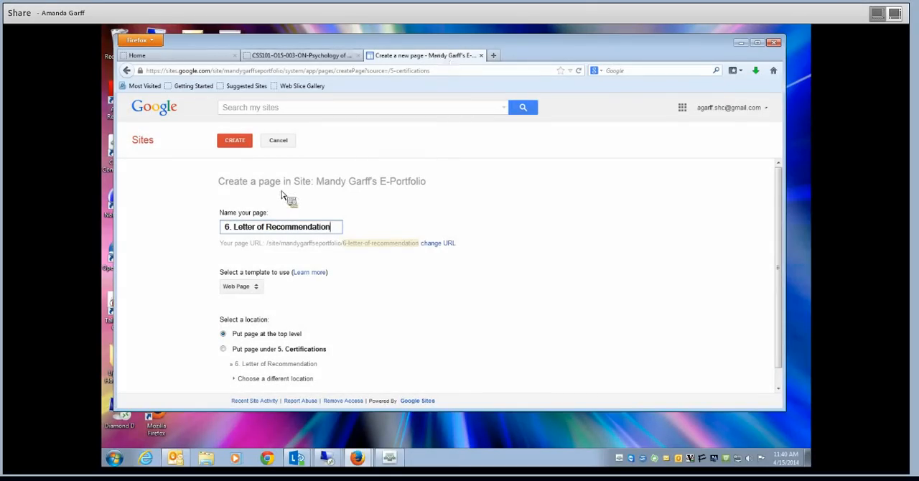
pyautogui.write('s')
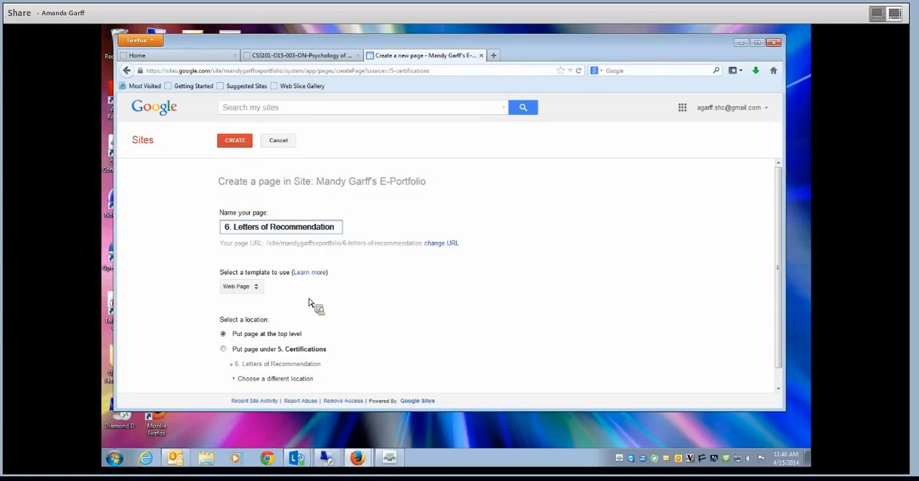
pyautogui.click(241, 142)
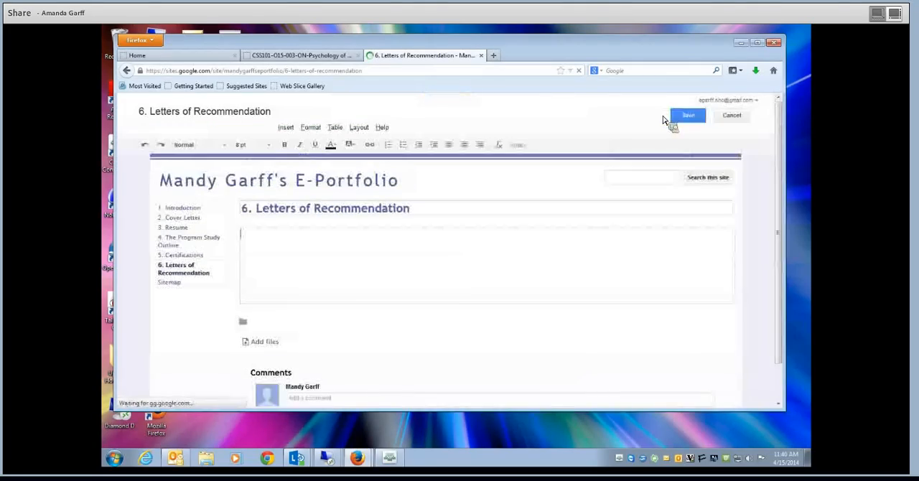
pyautogui.click(686, 119)
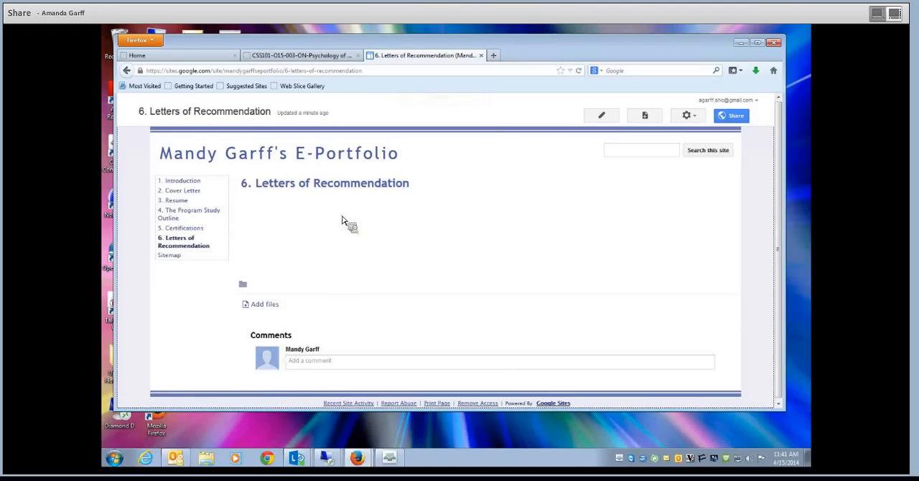
# - Check the seventh required item in the assignment, then create and save a top-level web page named "7. Honors and Awards"
pyautogui.click(643, 117)
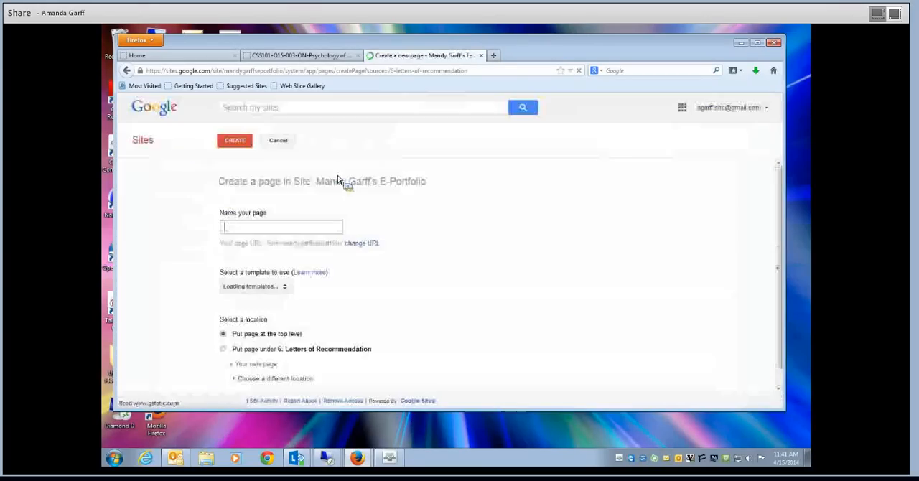
pyautogui.write('7.')
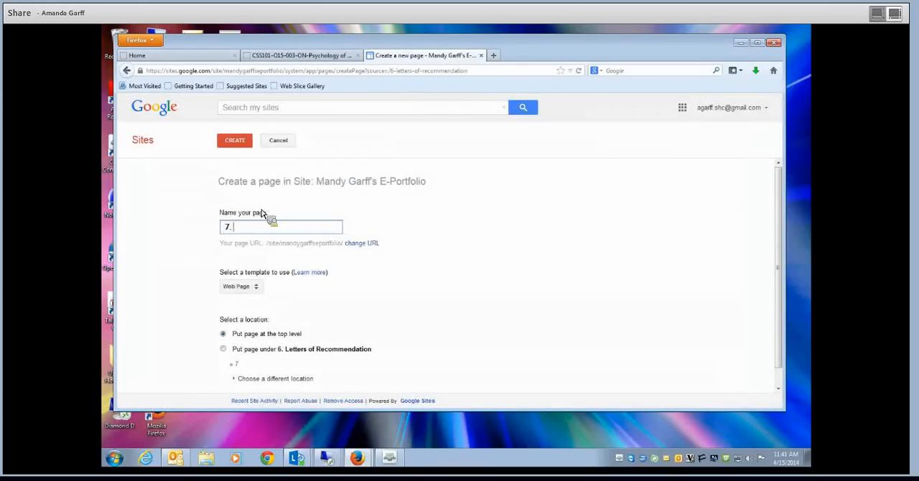
pyautogui.click(308, 55)
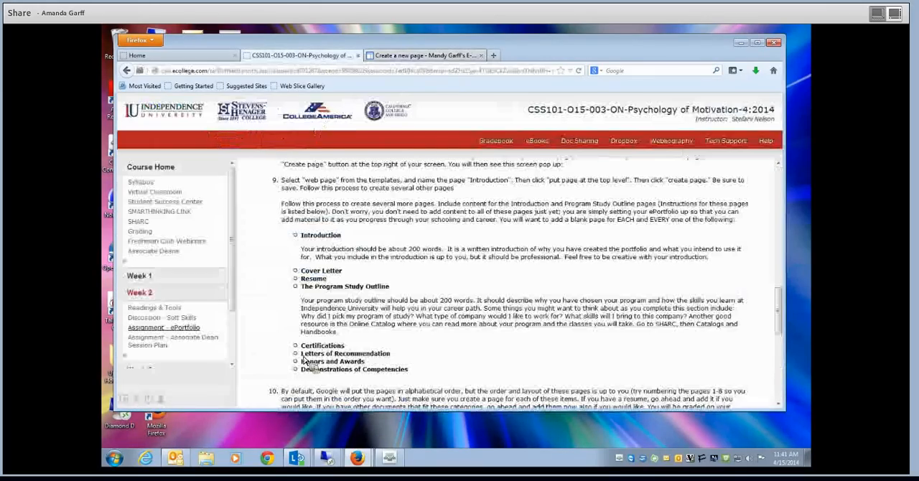
pyautogui.click(430, 56)
pyautogui.write('.')
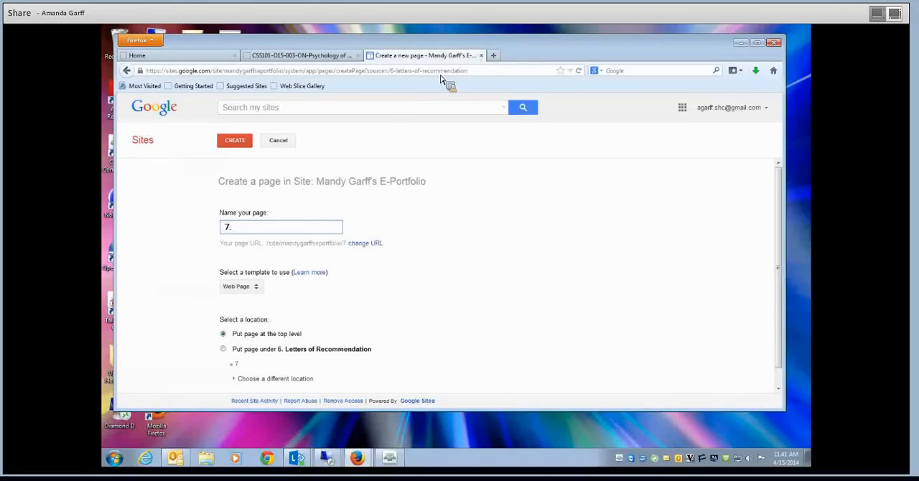
pyautogui.write(' Honors and Awards')
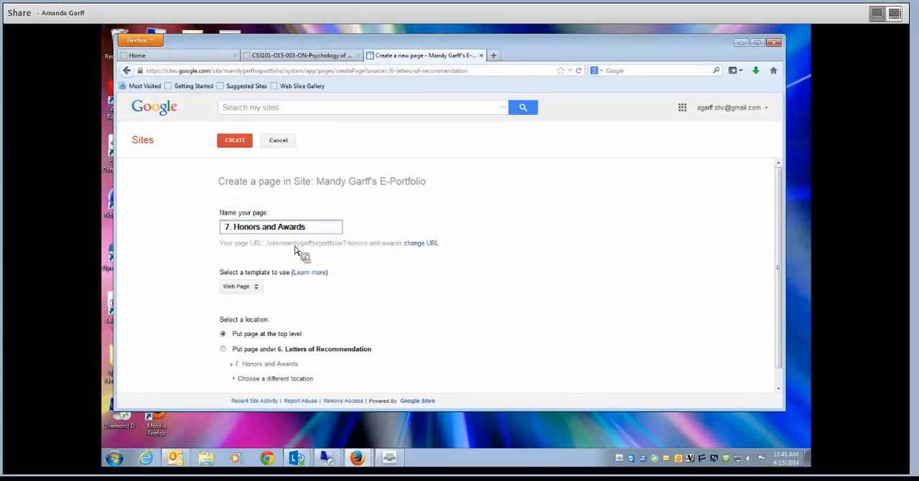
pyautogui.click(229, 145)
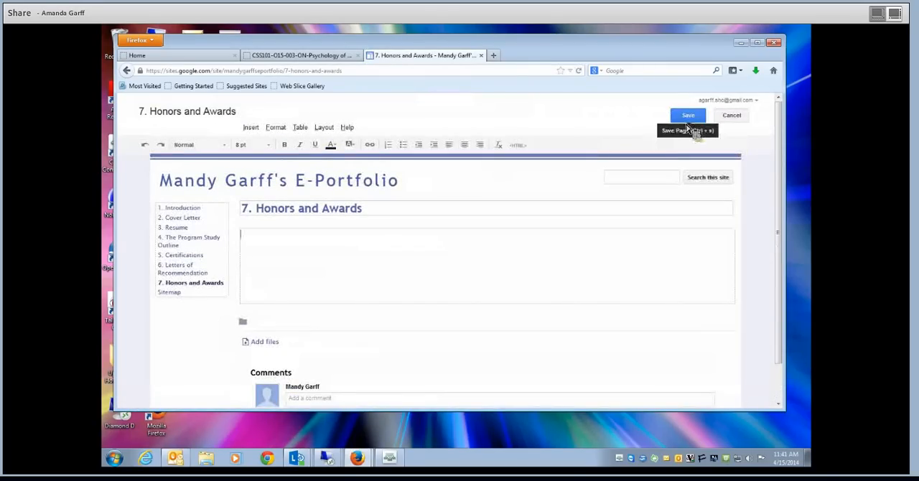
pyautogui.click(689, 118)
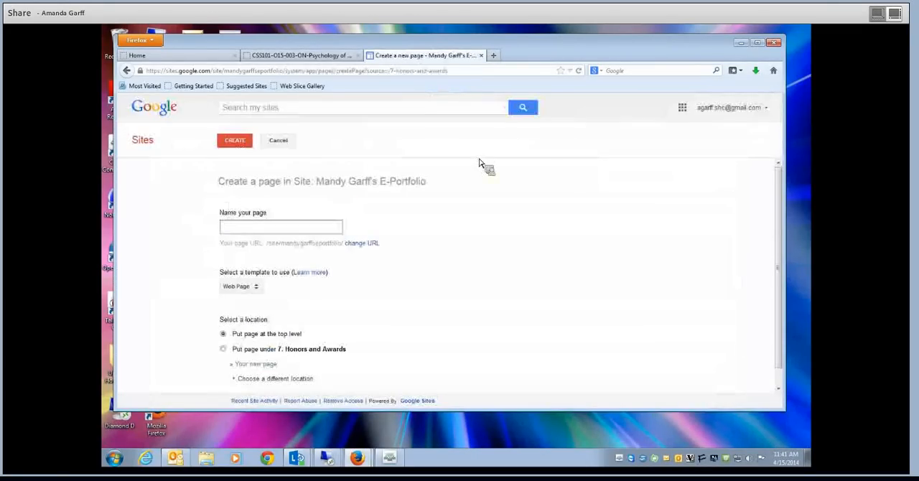
# - Look up the last required item in the assignment, then create and save the top-level web page "8. Demonstrations of Competencies"
pyautogui.click(258, 226)
pyautogui.write('8.')
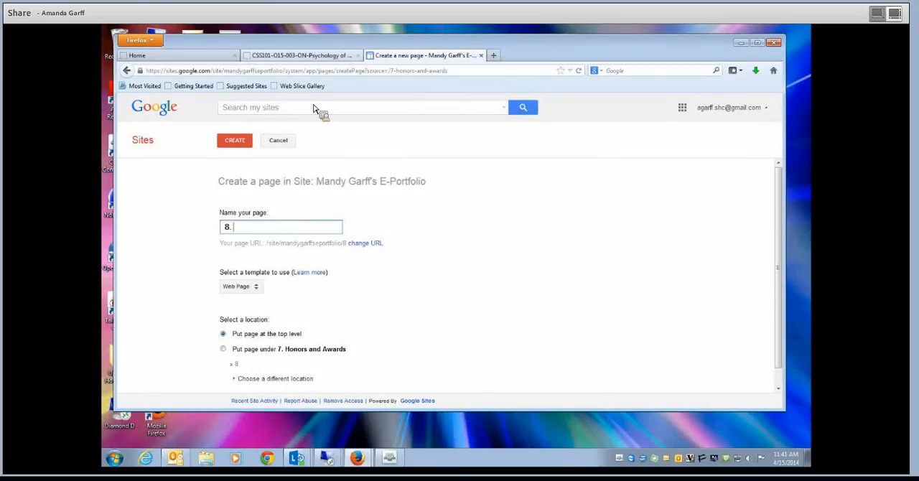
pyautogui.click(316, 57)
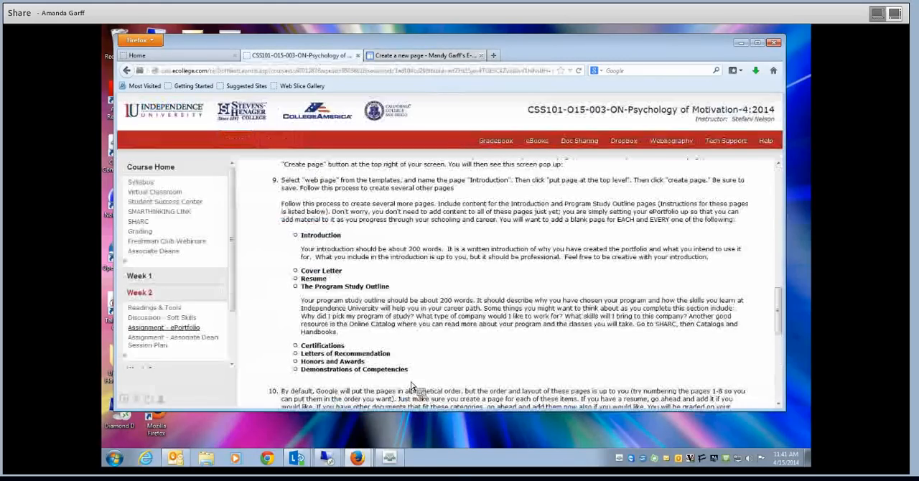
pyautogui.click(416, 56)
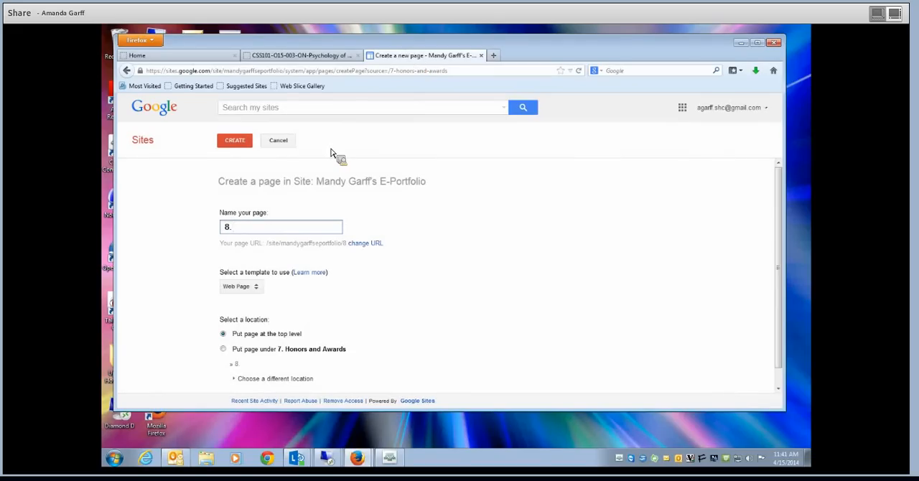
pyautogui.write('. Demonstration')
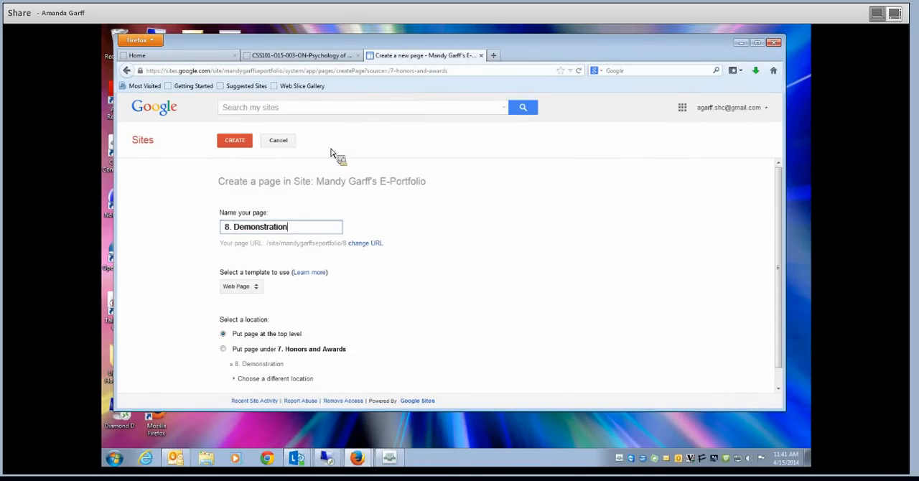
pyautogui.write('s of Compe')
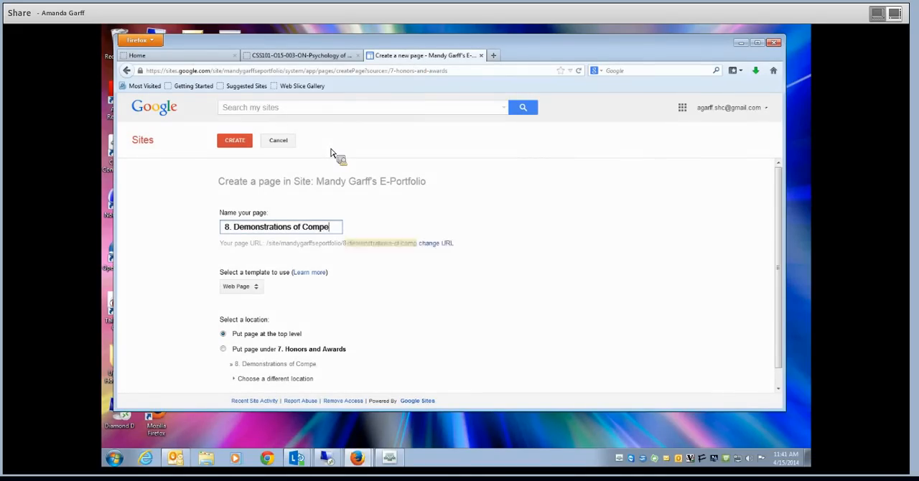
pyautogui.write('tencies')
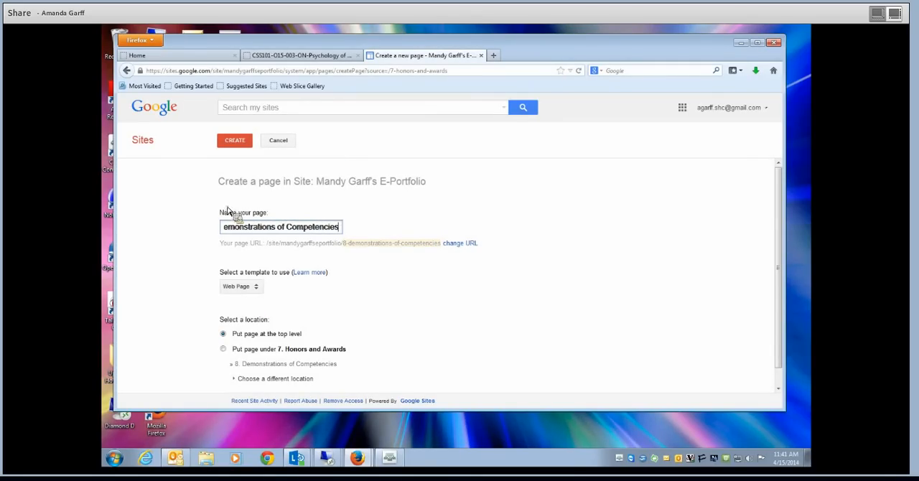
pyautogui.click(237, 142)
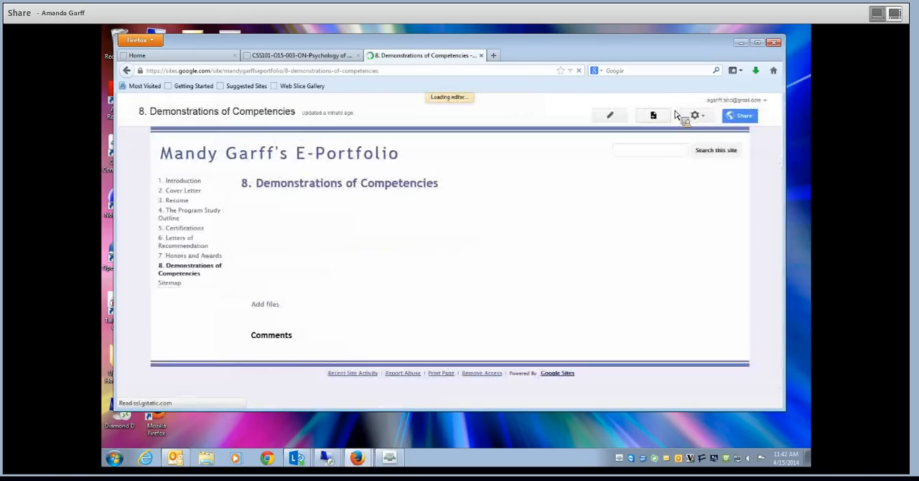
pyautogui.click(687, 114)
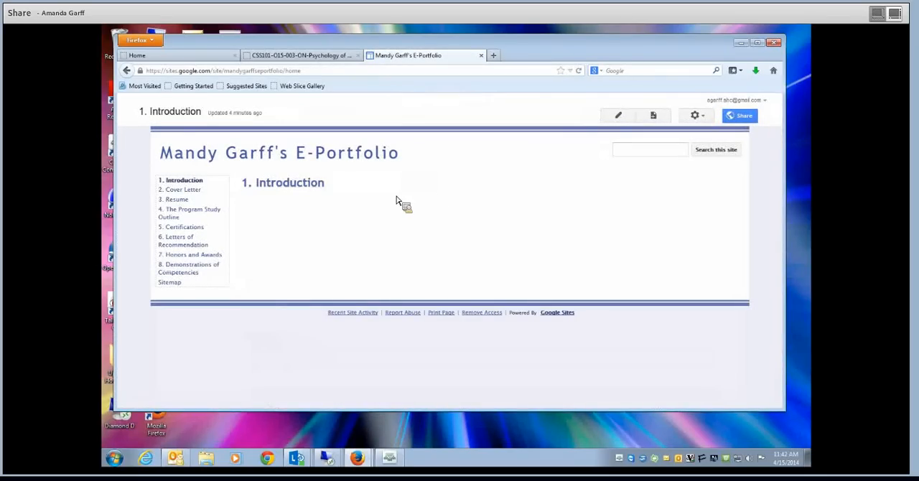
# - Review the Cover Letter, Resume and Program Study Outline pages through the site navigation, then return to the Introduction page
pyautogui.click(191, 192)
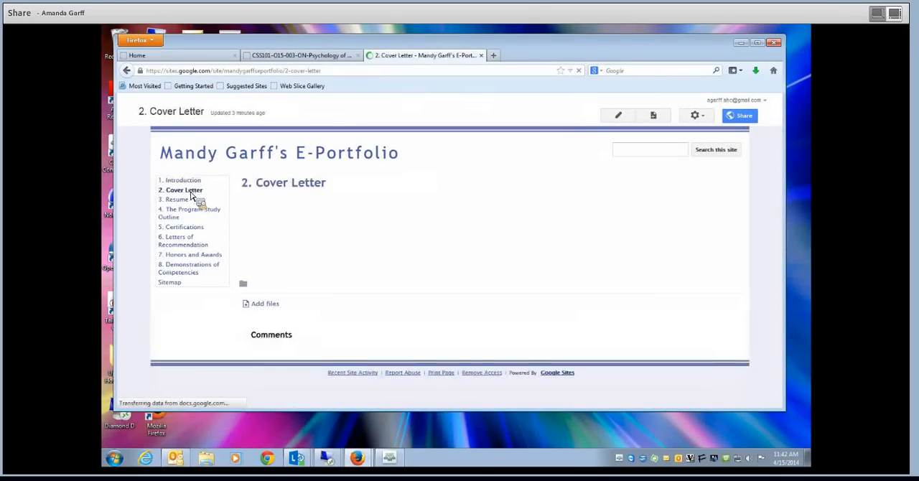
pyautogui.click(194, 199)
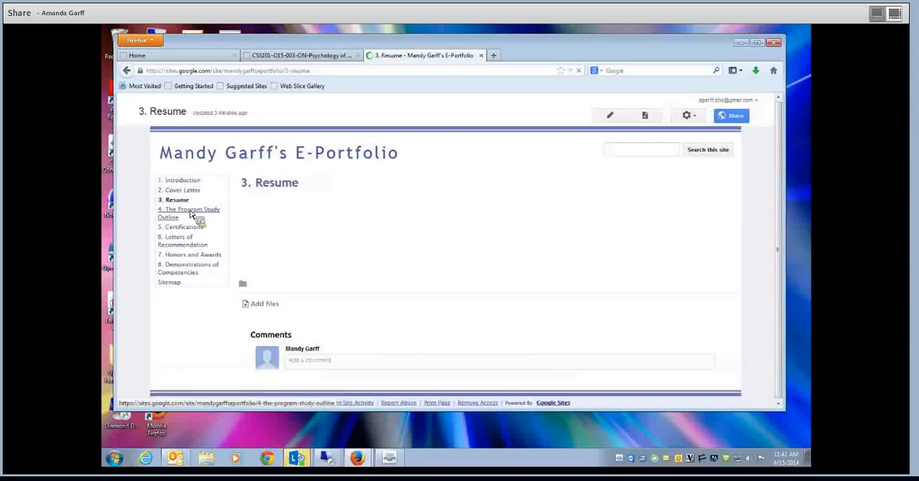
pyautogui.click(190, 211)
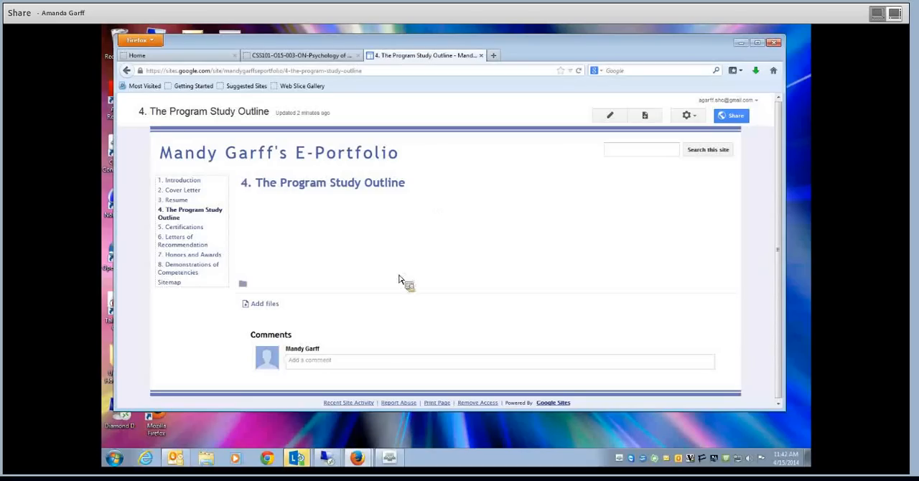
pyautogui.click(182, 204)
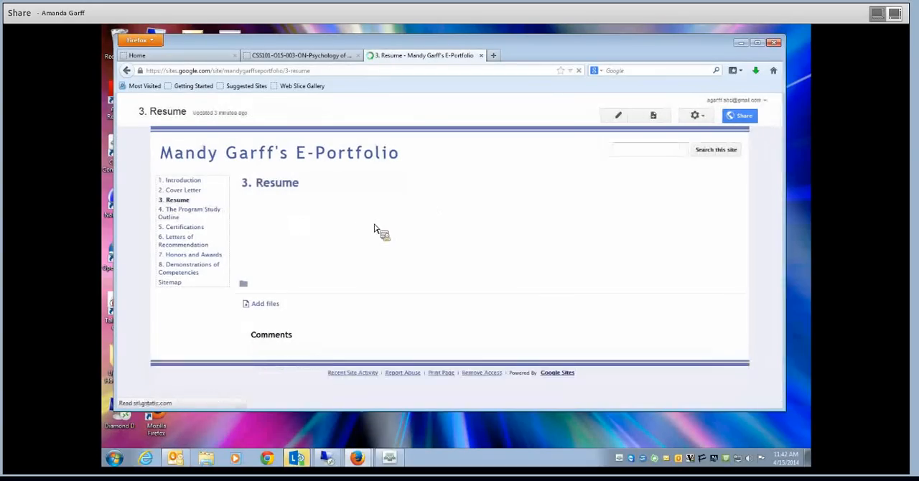
pyautogui.click(188, 181)
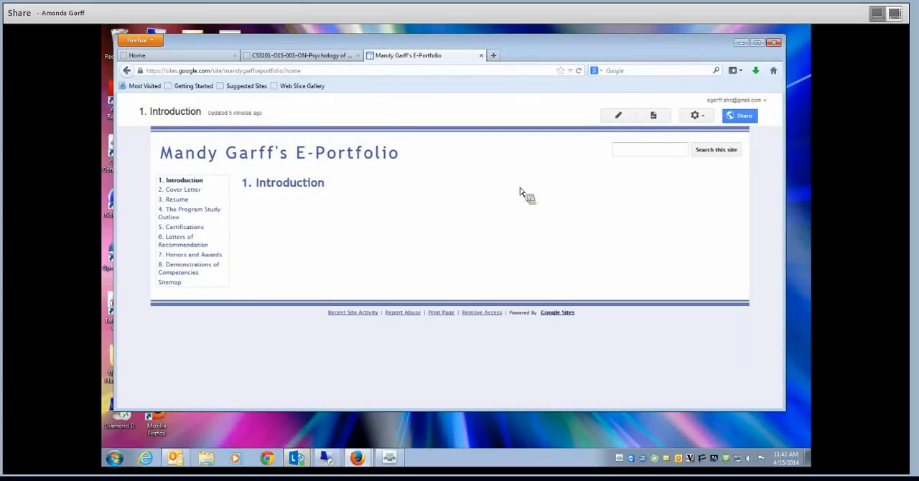
# - Open the "1. Introduction" page for editing and consult the assignment's requirements for the introduction text
pyautogui.click(620, 119)
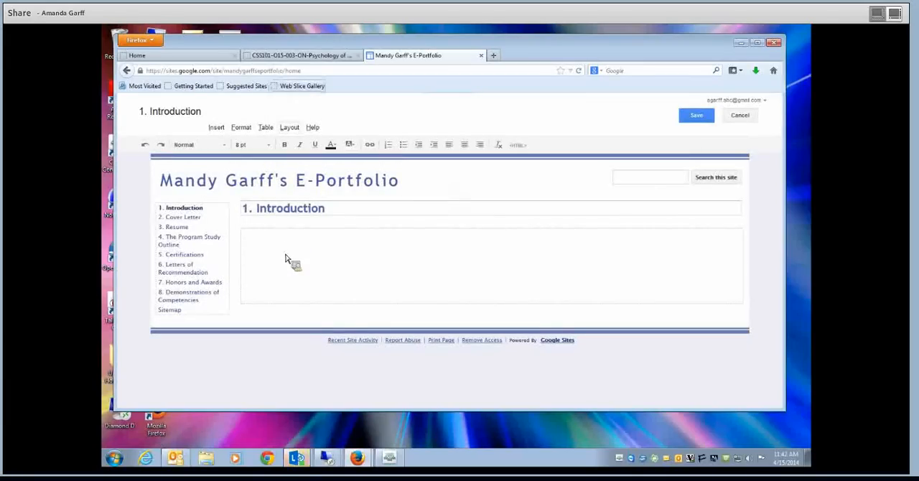
pyautogui.click(326, 56)
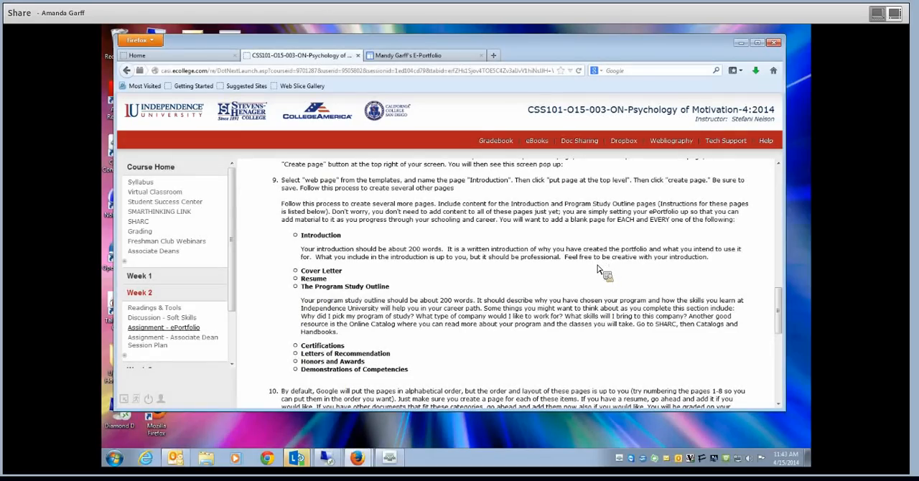
pyautogui.click(429, 56)
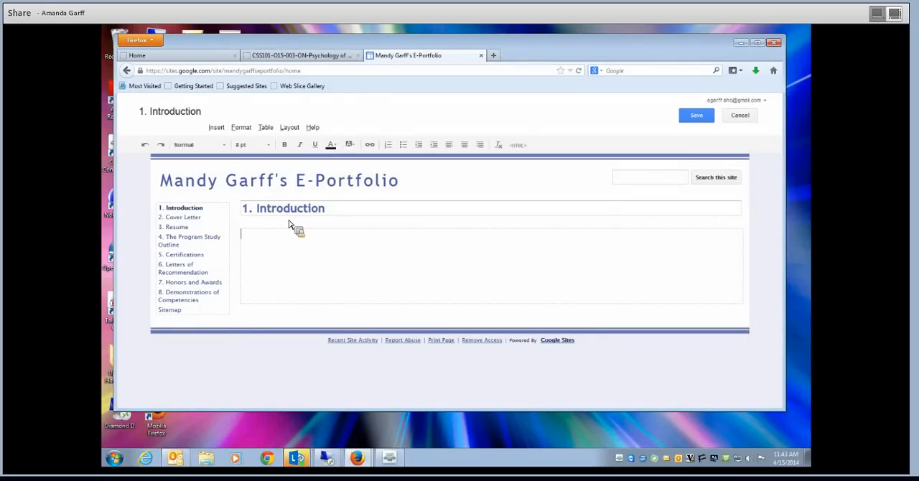
# - Begin the introduction body with a "My name is" sentence giving the author's full name, followed by "I am", and check the surname's spelling suggestions
pyautogui.write('My name')
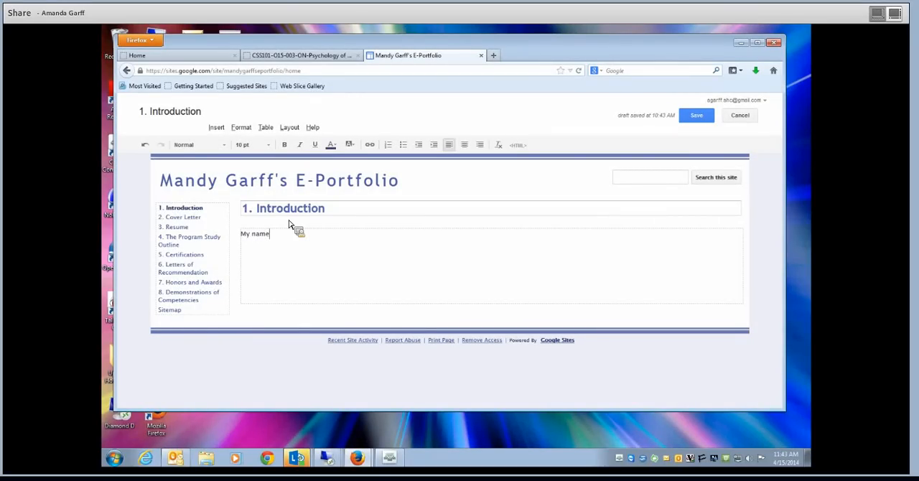
pyautogui.write(' is Mandy Garff. I am')
pyautogui.click(311, 237)
pyautogui.rightClick(311, 236)
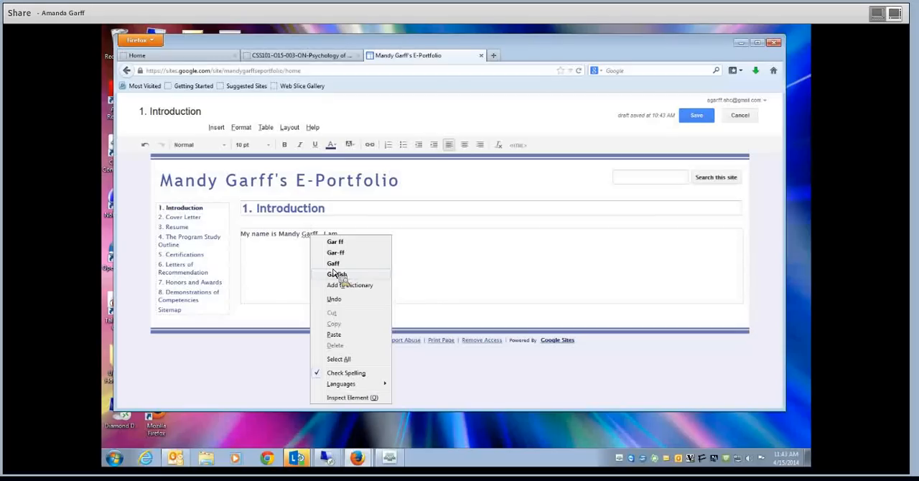
pyautogui.click(395, 242)
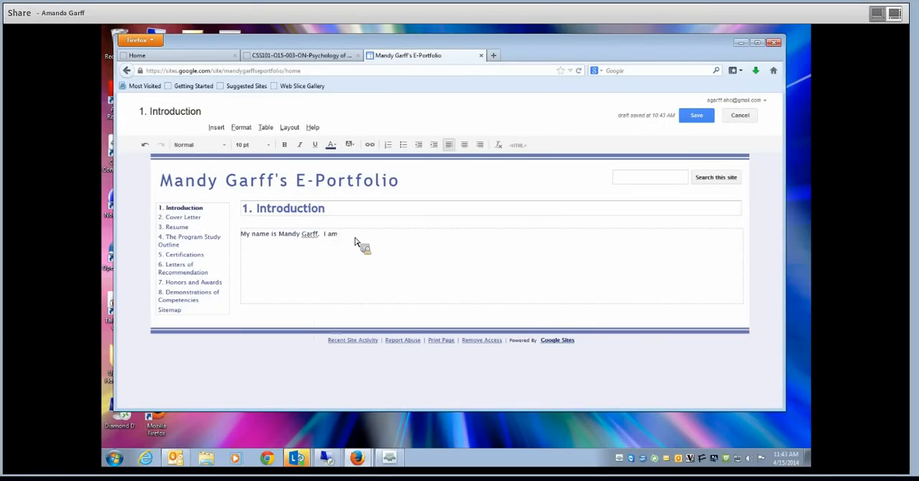
# - Continue the introduction's second sentence with "creating this e-Portfolio to showcase my knowledge and skills in"
pyautogui.write('creating this e-Portfolio to showcase my knw')
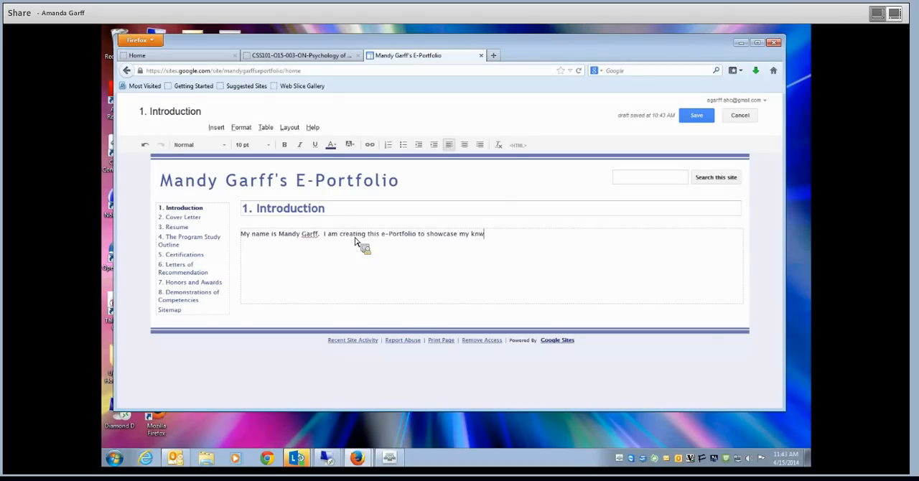
pyautogui.press('BackSpace')
pyautogui.write('owleg')
pyautogui.press('BackSpace')
pyautogui.write('dge and skills in the ')
pyautogui.write('filed of Busi')
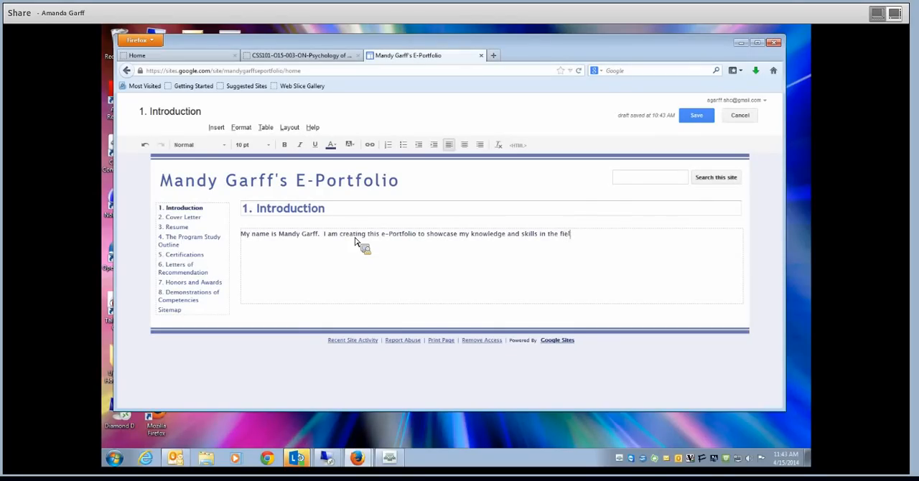
pyautogui.write('ness Adminstration')
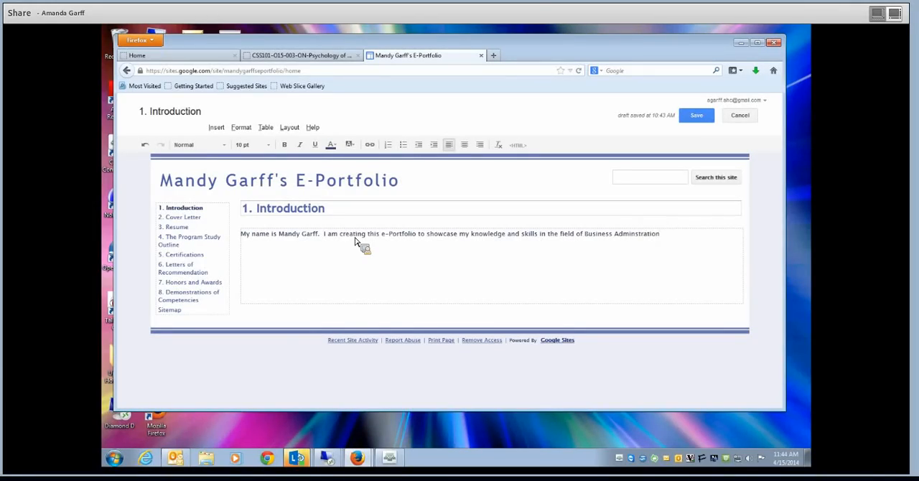
pyautogui.write('.  I')
# - Finish the sentence with "the field of Business Administration.", fixing the misspelled last word with the spelling suggestion, and start another sentence with "I"
pyautogui.rightClick(625, 238)
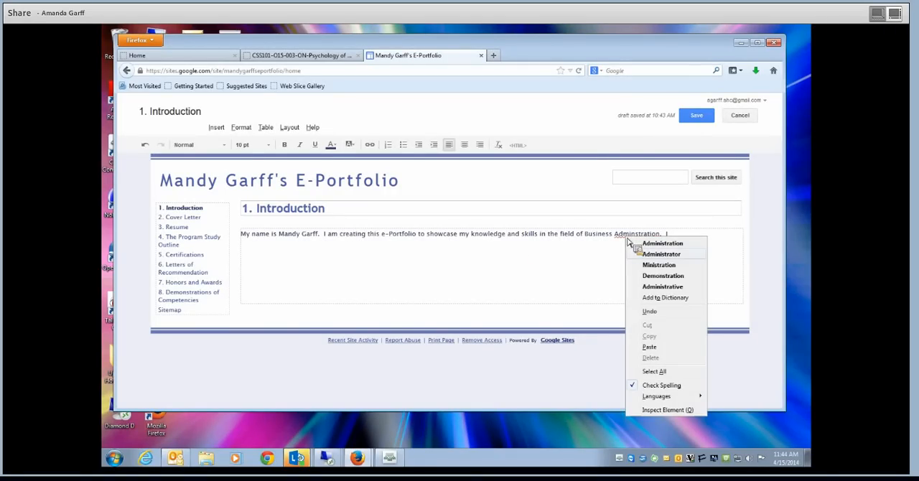
pyautogui.click(648, 246)
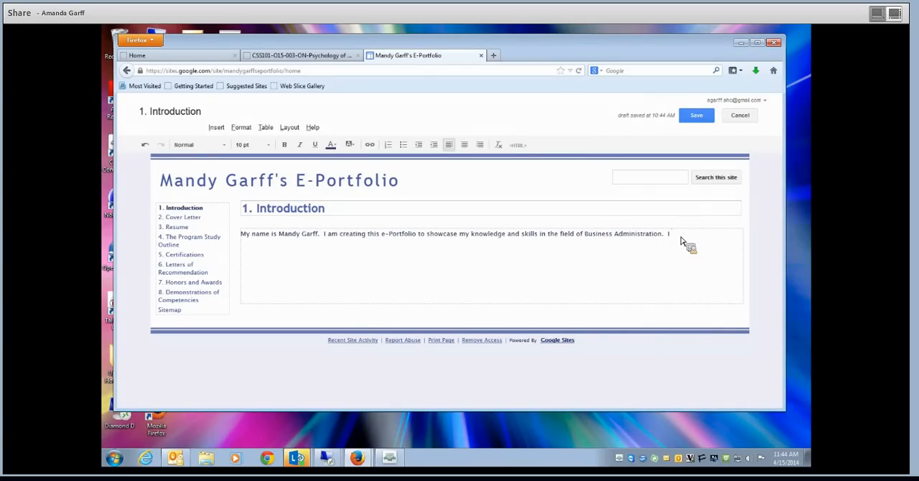
# - Continue the introduction's third sentence with "became interested in this field from working"
pyautogui.write('became interested in the')
pyautogui.press('BackSpace')
pyautogui.press('BackSpace')
pyautogui.write('is field from wro')
pyautogui.press('BackSpace')
pyautogui.press('BackSpace')
pyautogui.write('orking in a')
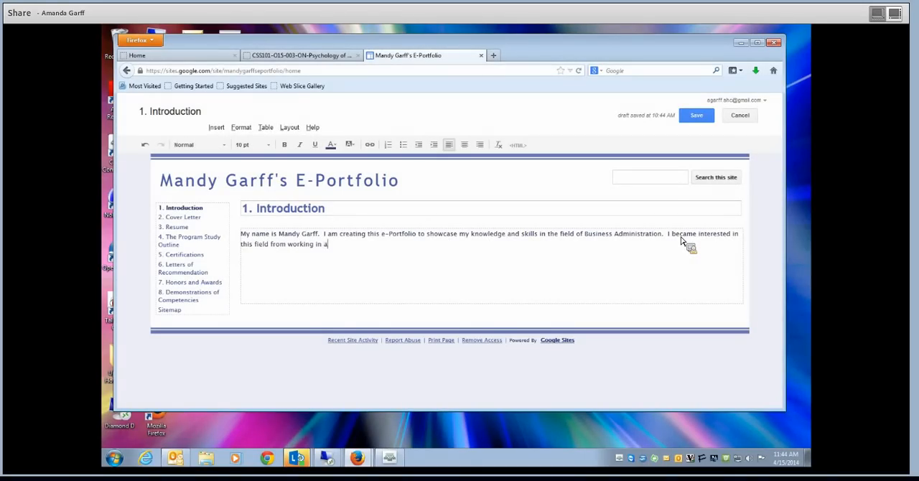
# - Add "as an office manager of a small" after "working" in the introduction's third sentence
pyautogui.press('BackSpace')
pyautogui.write('as an office managere')
pyautogui.press('BackSpace')
pyautogui.press('BackSpace')
pyautogui.write('of a small ')
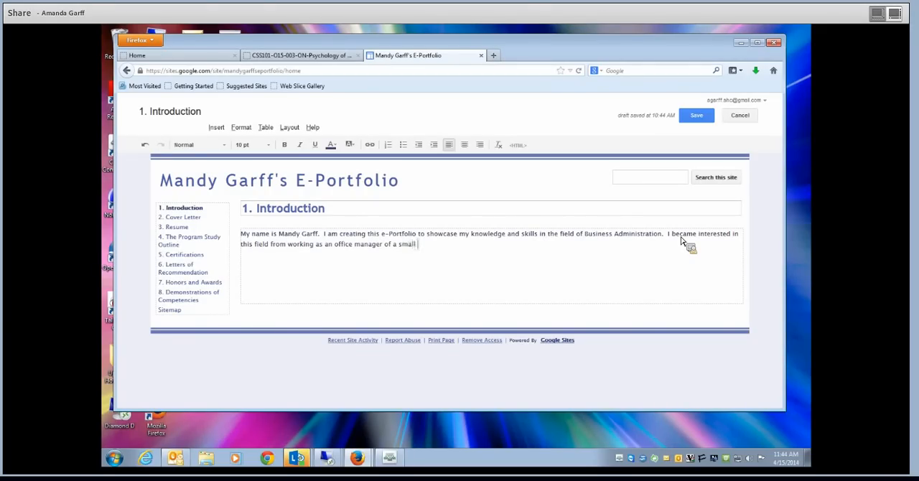
pyautogui.write('research and development compnay')
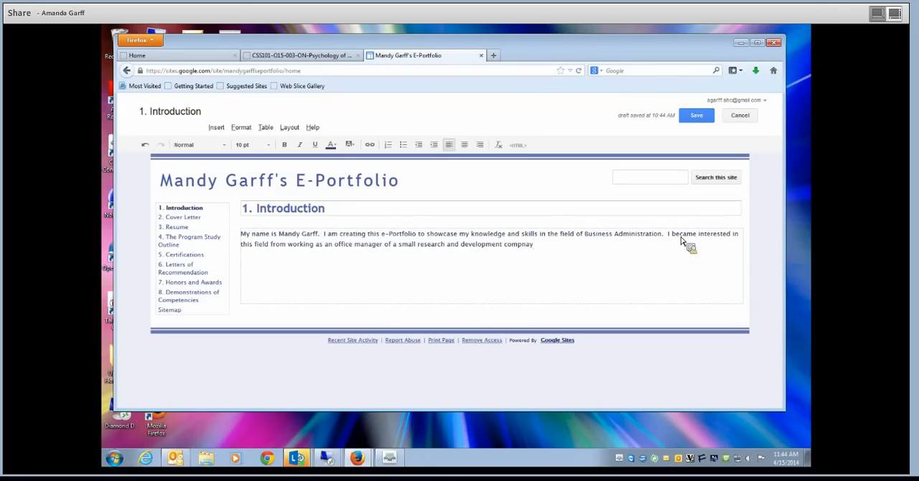
# - Add "research and development company" to the introduction's third sentence, with "company" spelled correctly
pyautogui.press('BackSpace')
pyautogui.press('BackSpace')
pyautogui.press('BackSpace')
pyautogui.write('any')
# - End the introduction's third sentence with a period and begin the fourth with "The company's business was"
pyautogui.write('.  The compn')
pyautogui.press('BackSpace')
pyautogui.write("any's business was ")
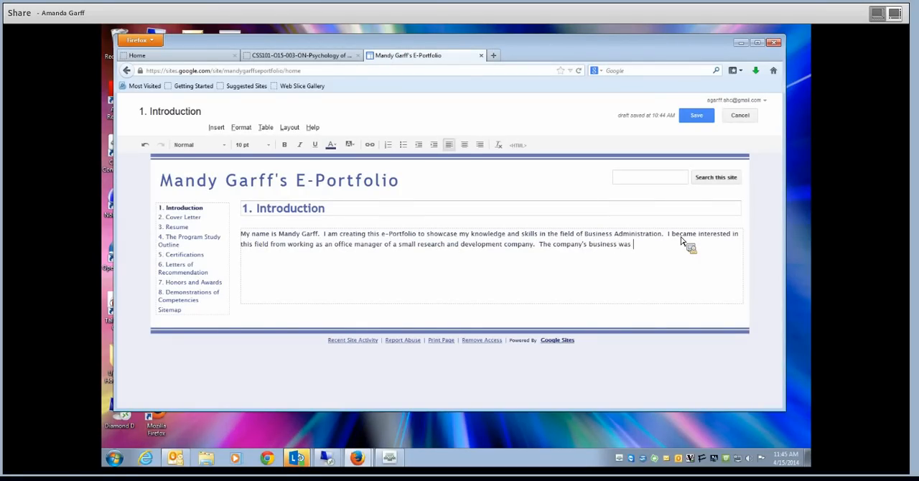
pyautogui.write('in develop')
pyautogui.write('ing ')
pyautogui.write('new the')
pyautogui.write('mical coati')
pyautogui.write('ng ')
pyautogui.write('to place on ')
pyautogui.write('jet')
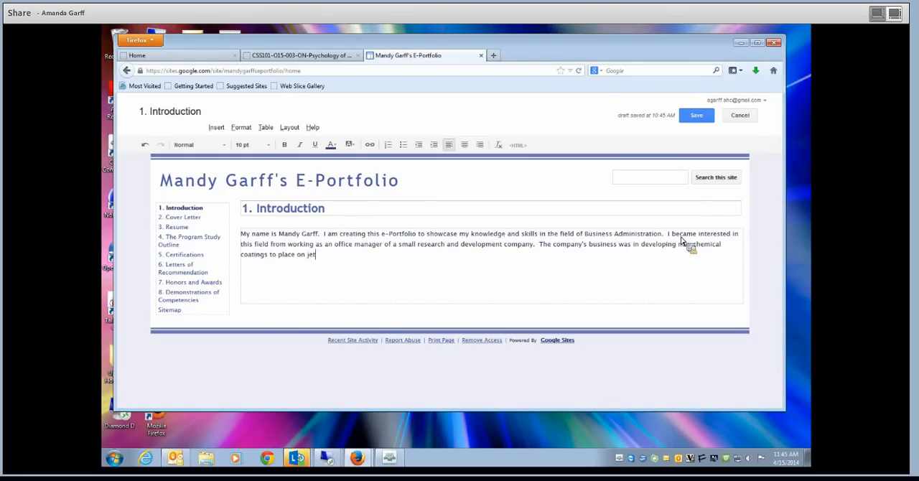
pyautogui.write(' engine blade s to help the t')
# - Add "blades to help them last" after "jet engine" in the introduction's fourth sentence
pyautogui.press('BackSpace')
pyautogui.press('BackSpace')
pyautogui.press('BackSpace')
pyautogui.press('BackSpace')
pyautogui.write('hem last ')
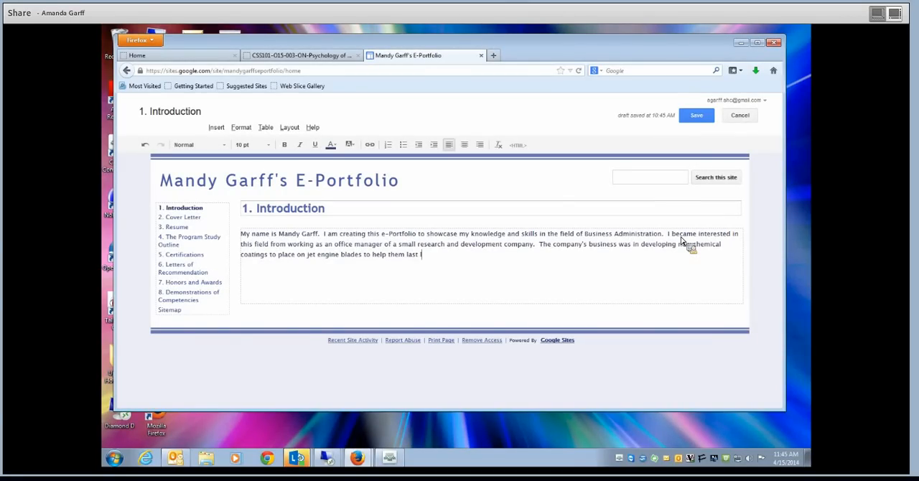
pyautogui.write('longer and to be less expensive.  In th')
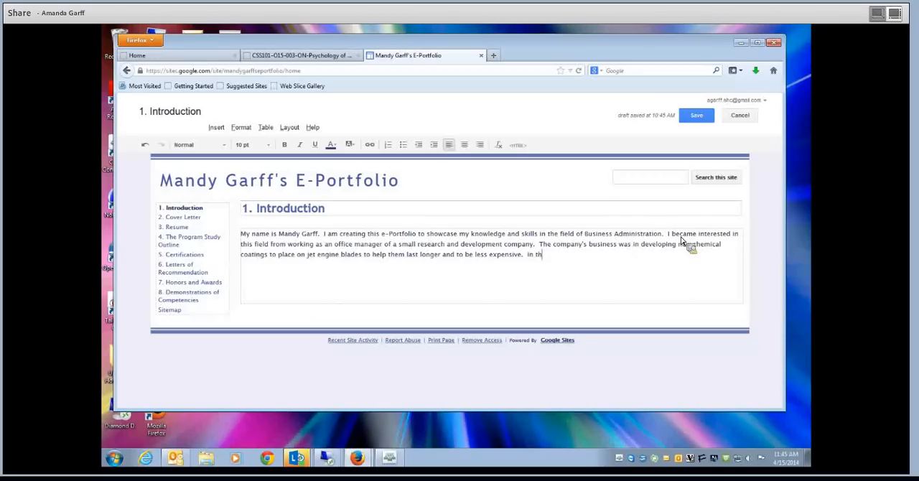
pyautogui.write('is position I learned to manage outgoing an')
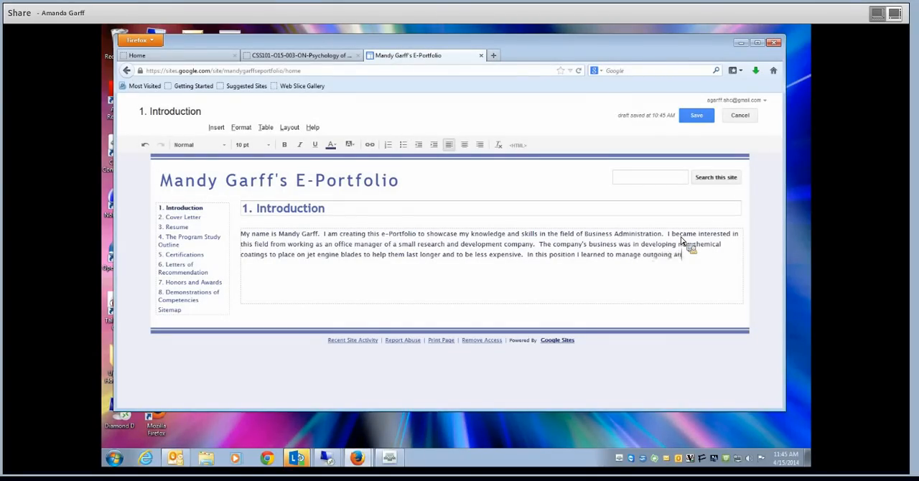
pyautogui.write('d incoming a')
pyautogui.write('ccounts ')
pyautogui.write('(')
pyautogui.write('bills and inc')
# - Continue the introduction's fifth sentence with "and incoming accounts (bills and invoices)"
pyautogui.press('BackSpace')
pyautogui.write('voices')
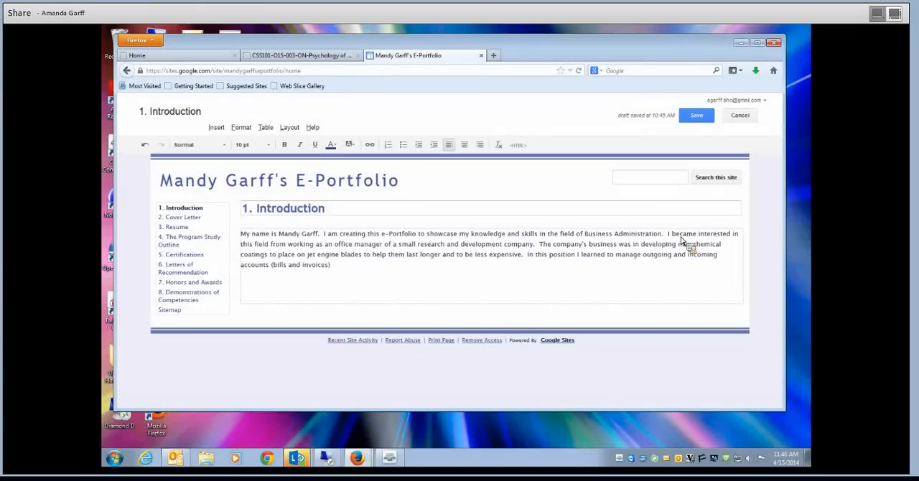
# - Add ", to place purchase for raw materials" to the introduction's fifth sentence, with "materials" spelled correctly
pyautogui.write('to place purchase for rwa')
pyautogui.press('BackSpace')
pyautogui.press('BackSpace')
pyautogui.write('aw ')
pyautogui.write('materials')
pyautogui.write('s, a')
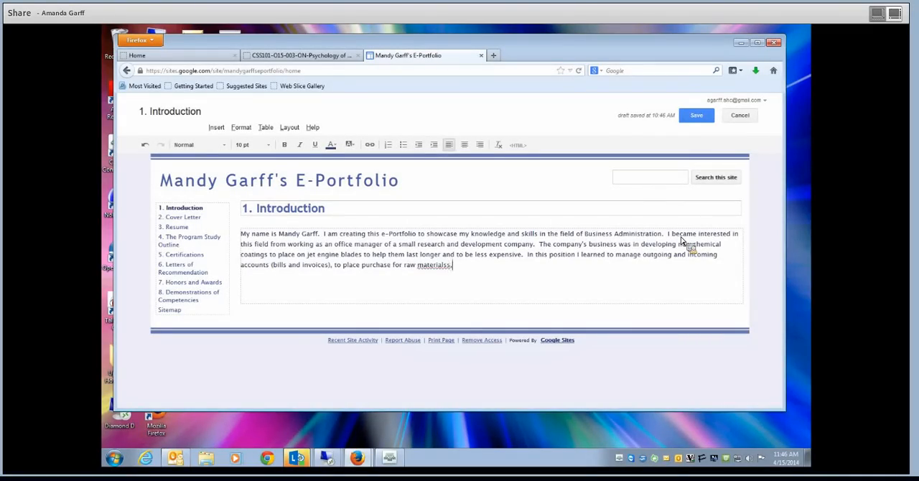
pyautogui.press('BackSpace')
pyautogui.press('BackSpace')
pyautogui.press('BackSpace')
pyautogui.press('BackSpace')
# - Add ", and how to conduct experiments" after "raw materials" in the introduction's fifth sentence
pyautogui.write(', and how to conduct')
pyautogui.press('BackSpace')
pyautogui.press('BackSpace')
pyautogui.write('experiments')
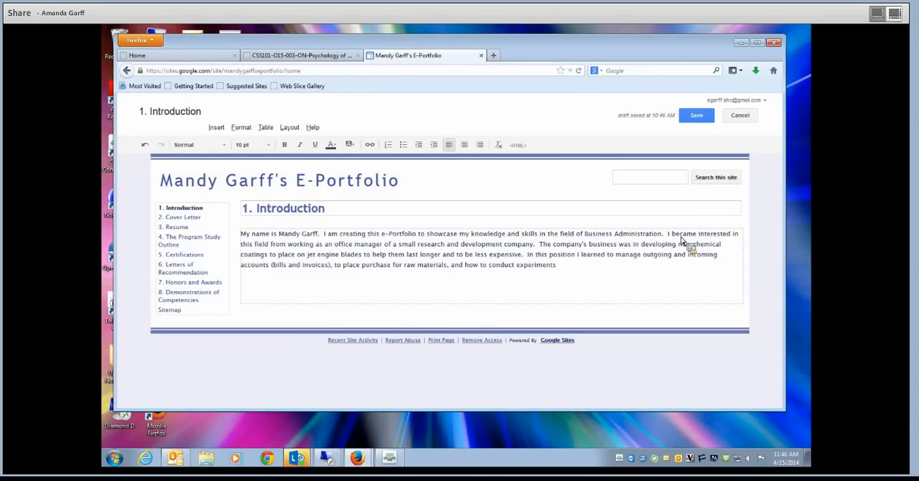
pyautogui.write(' and reco')
pyautogui.write('rd and pr')
pyautogui.write('esent ')
pyautogui.write('e')
pyautogui.write('xperiment')
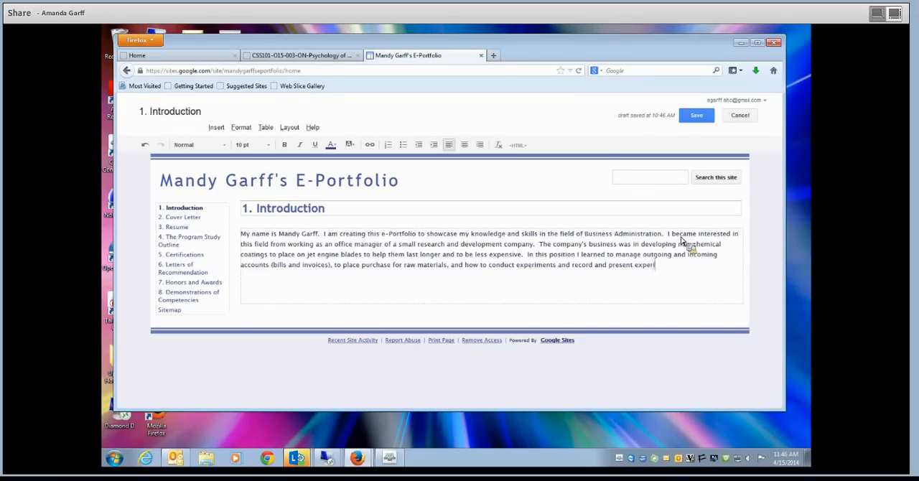
pyautogui.write('al data correctly')
# - Finish the introduction's fifth sentence with "and record and present experimental data correctly."
pyautogui.write('.')
# - Add two line breaks after the introduction paragraph and save the Introduction page
pyautogui.press('Return')
pyautogui.press('Return')
pyautogui.click(695, 116)
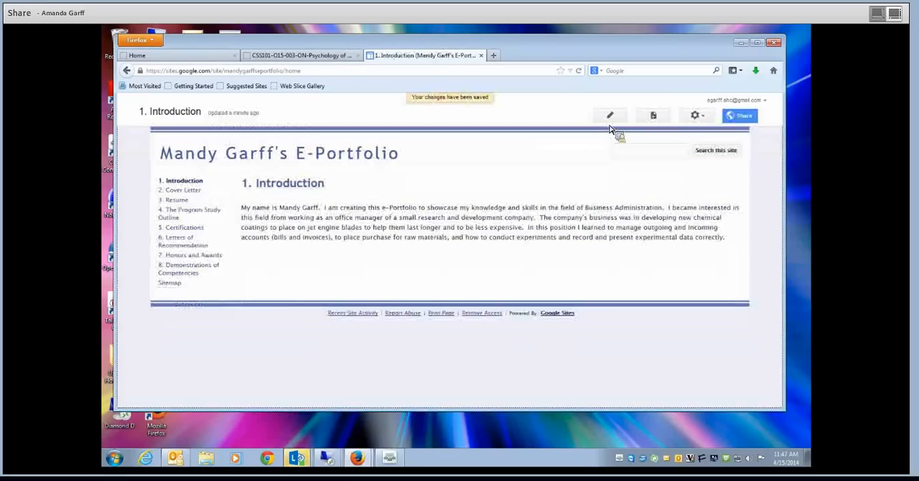
# - Open the "4. The Program Study Outline" page for editing and check the assignment's instructions for that page
pyautogui.click(214, 211)
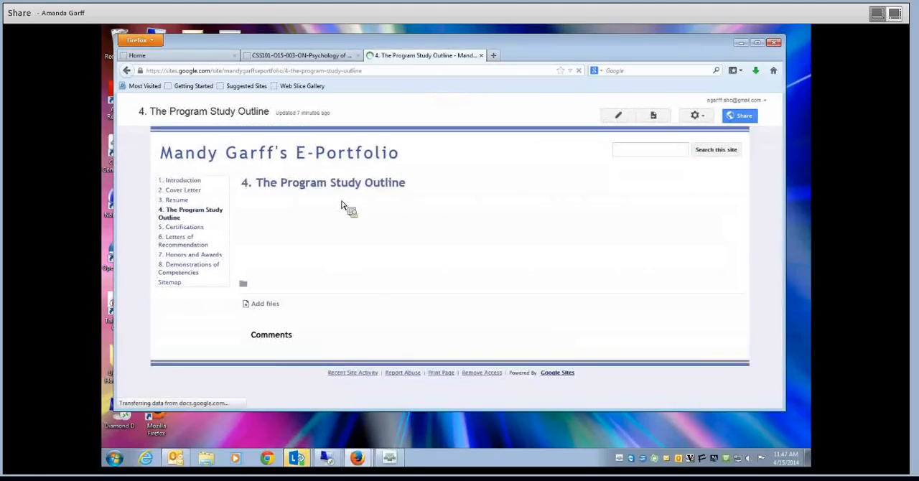
pyautogui.click(610, 119)
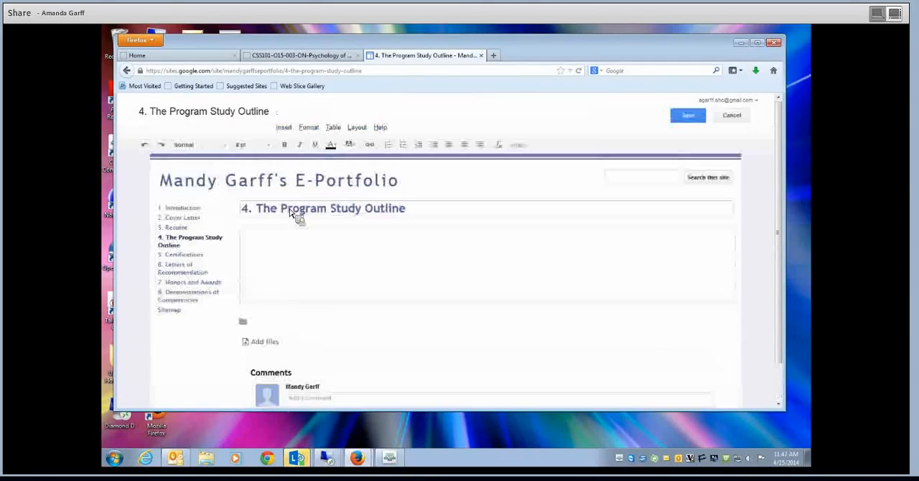
pyautogui.click(343, 58)
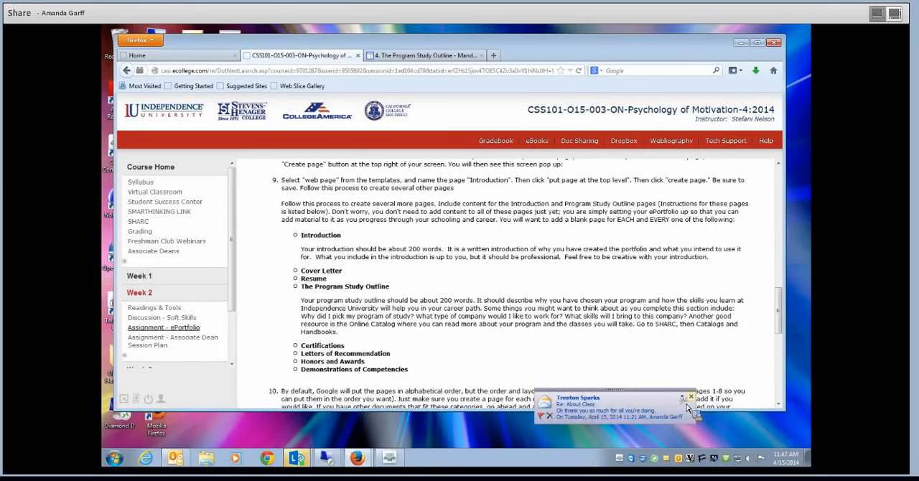
pyautogui.click(427, 56)
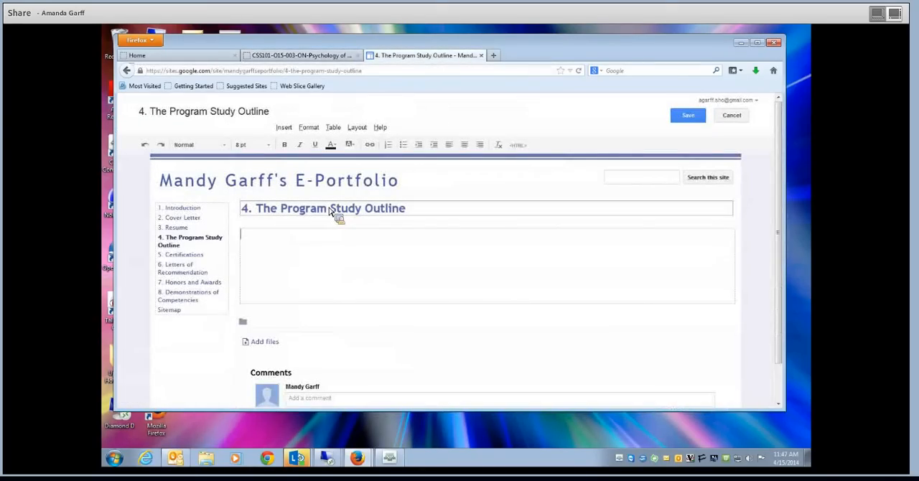
# - Begin the Program Study Outline text with "I chose to study Business Administration"
pyautogui.write('I chose this')
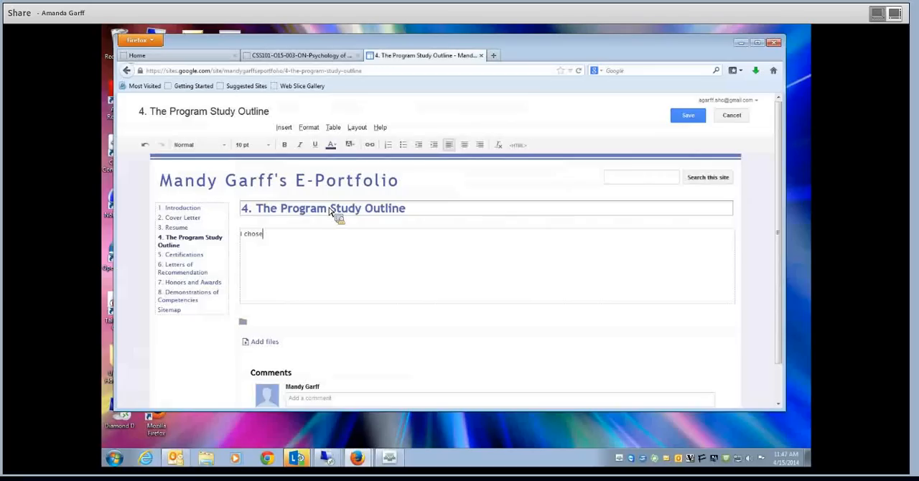
pyautogui.press('BackSpace')
pyautogui.press('BackSpace')
pyautogui.press('BackSpace')
pyautogui.press('BackSpace')
pyautogui.write('o su')
pyautogui.press('BackSpace')
pyautogui.write('tudy Business Am')
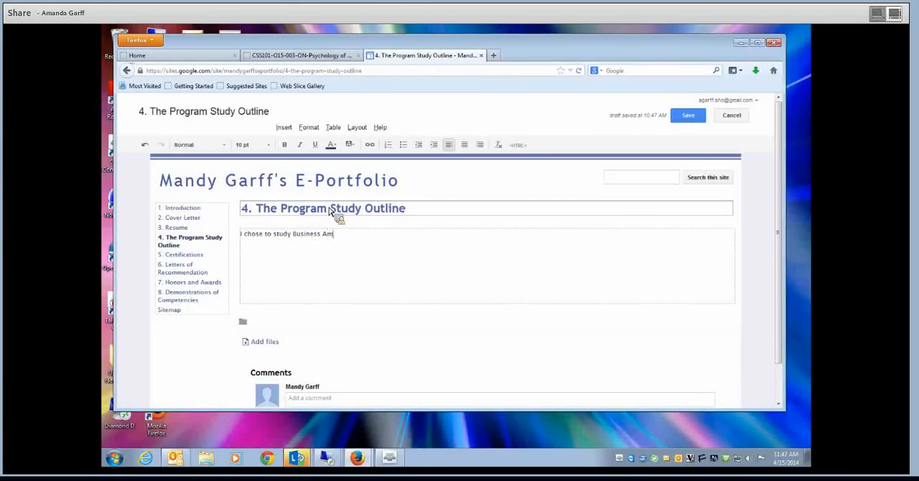
pyautogui.press('BackSpace')
pyautogui.write('dministration to add more knowl')
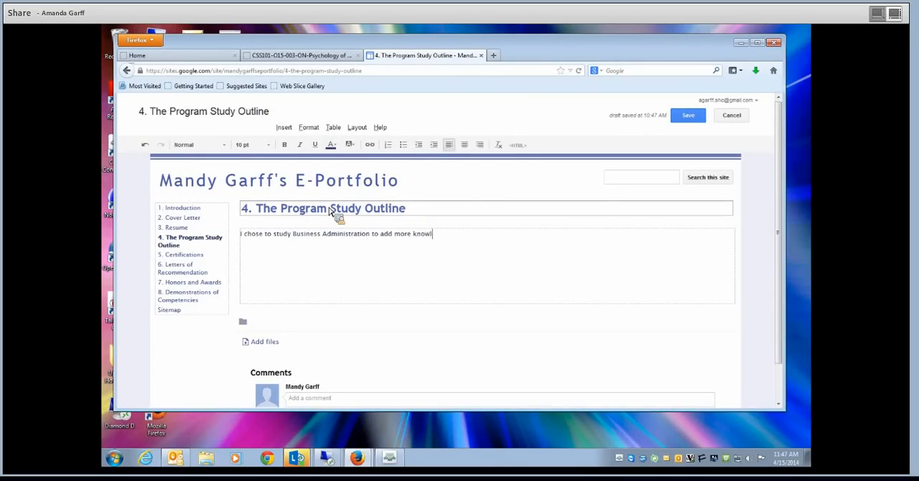
pyautogui.write('edge and skills oo those that ')
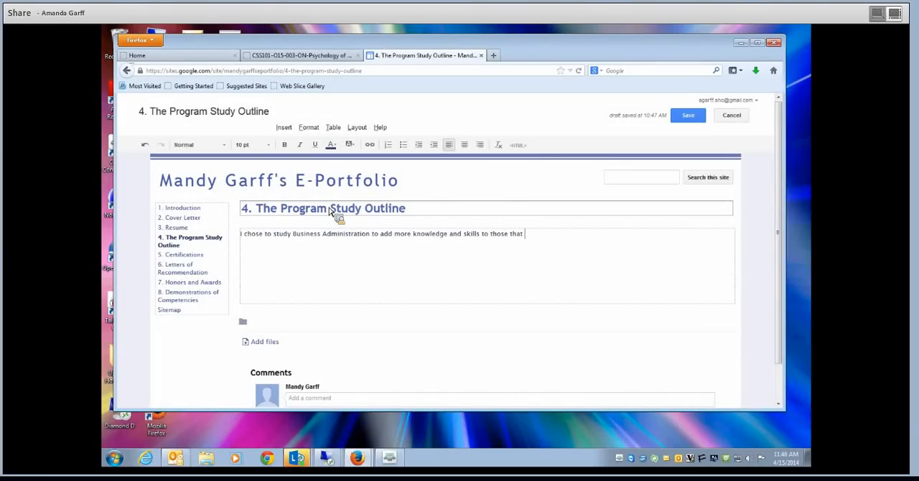
pyautogui.write('I developed on the job.  I know it is ')
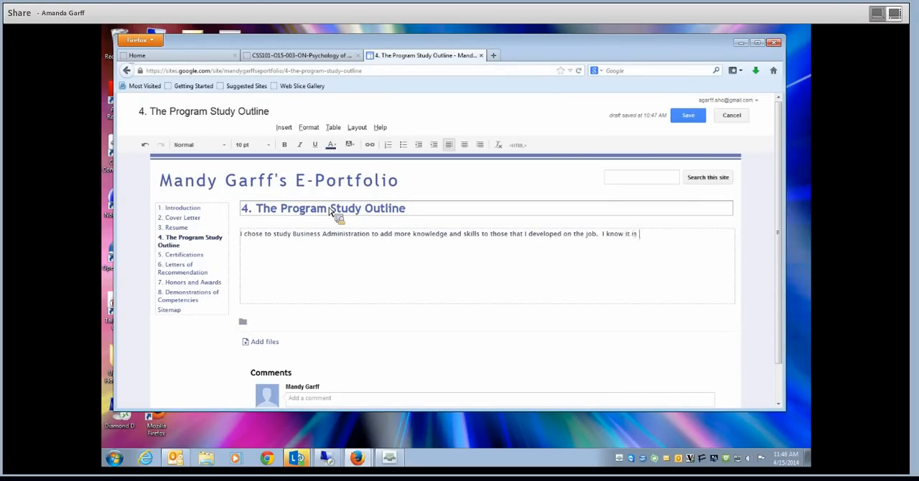
pyautogui.write('important to have a greater u')
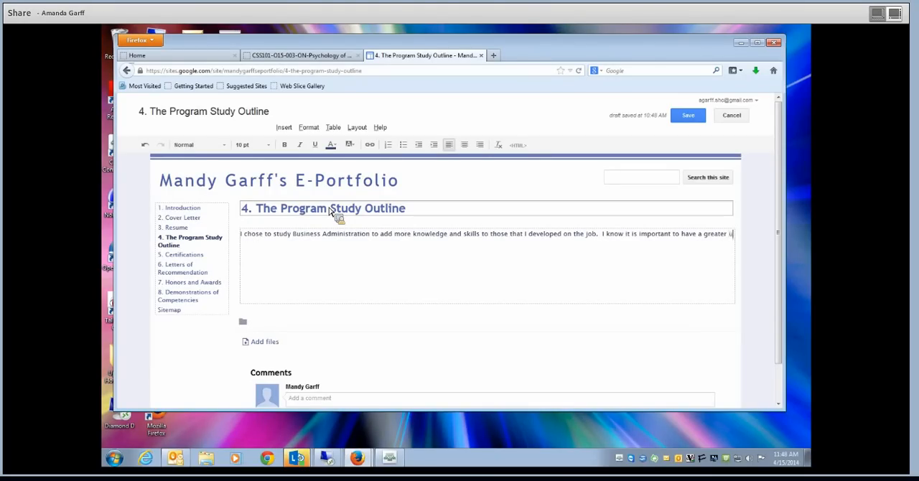
# - Close the outline's first sentence and begin the second with "I know it is important to have a greater understanding"
pyautogui.write('nderstanding of all aspects of a ')
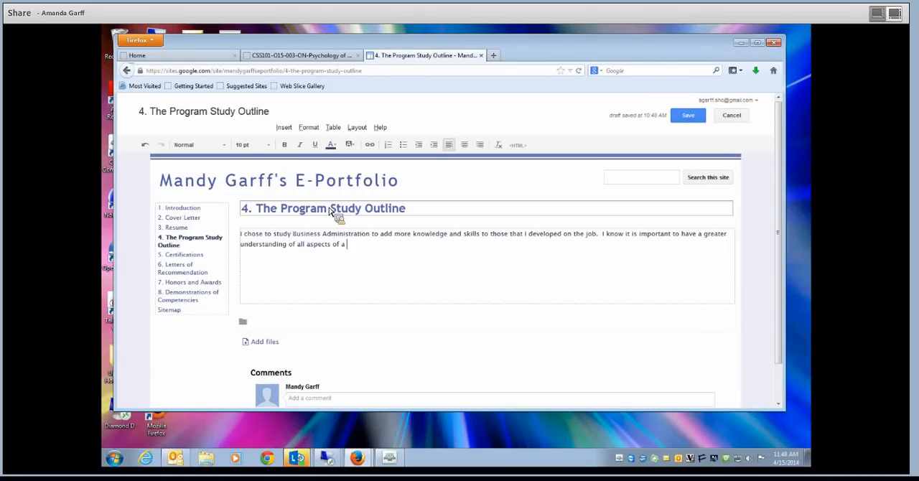
pyautogui.write('business from marketing to the lawa')
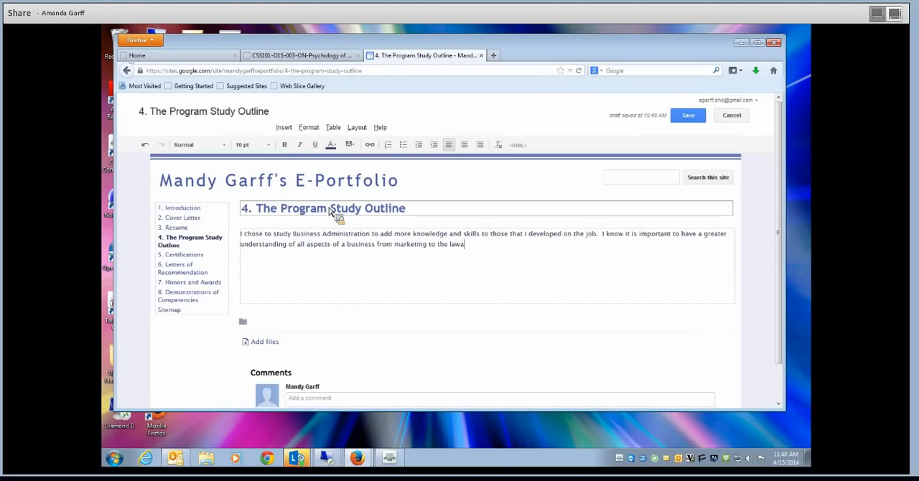
# - Finish the outline's second sentence with "to the laws and regulations a business must operate under."
pyautogui.press('BackSpace')
pyautogui.write('s and regulations a business must operate')
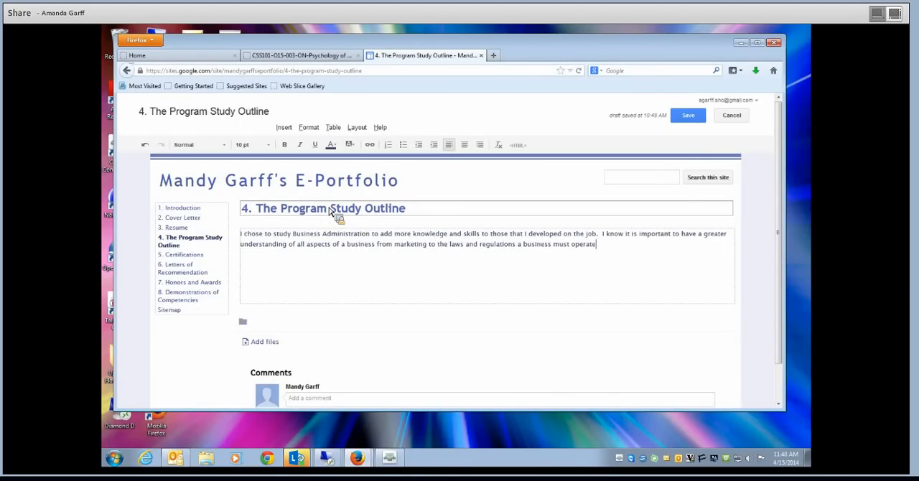
pyautogui.write(' under.  My goal is to be able to ')
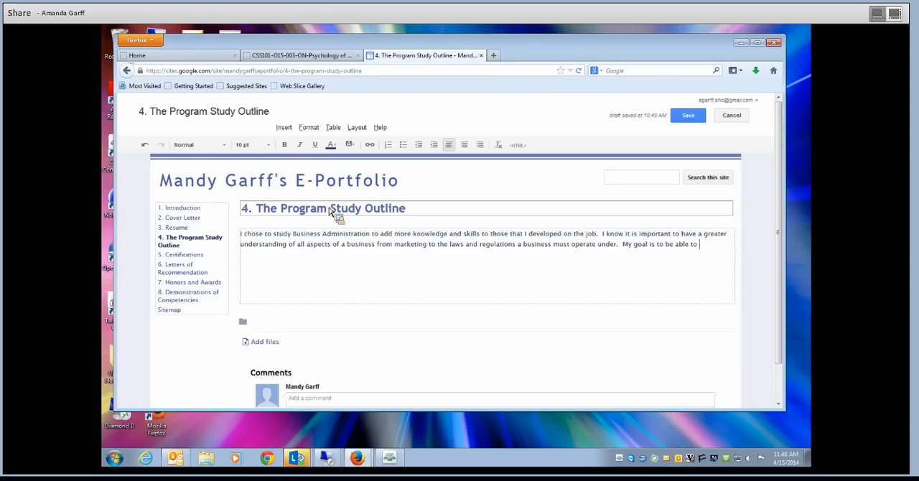
pyautogui.write('be placed')
pyautogui.write(' in a postion ')
pyautogui.write('in')
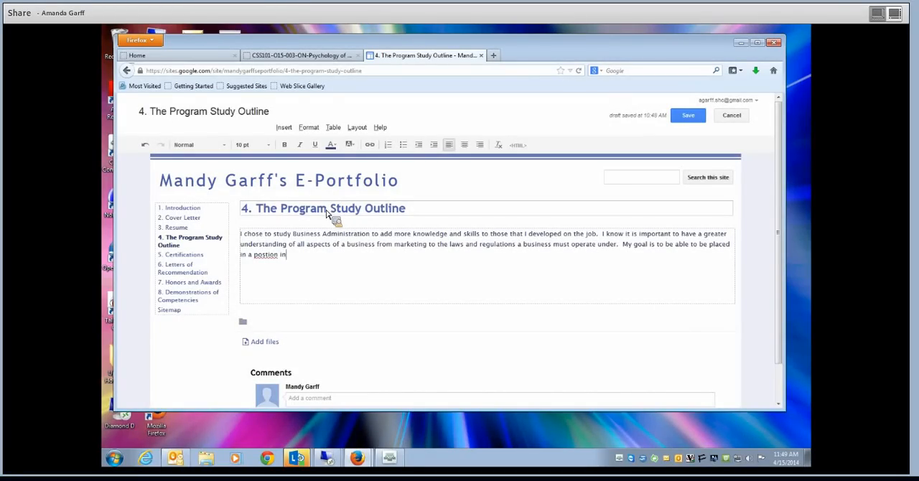
# - Start the outline's third sentence with "My goal is to be able to be placed in a position in", correcting "position" with the spelling suggestion
pyautogui.rightClick(269, 256)
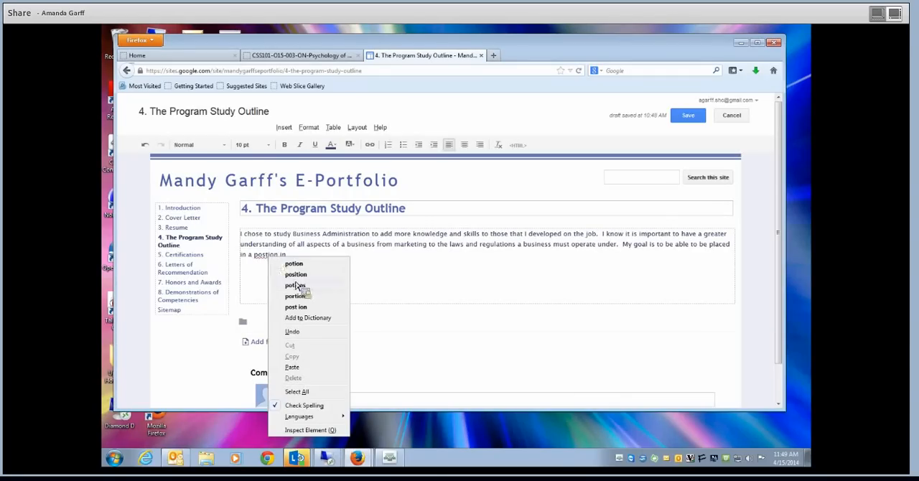
pyautogui.click(298, 275)
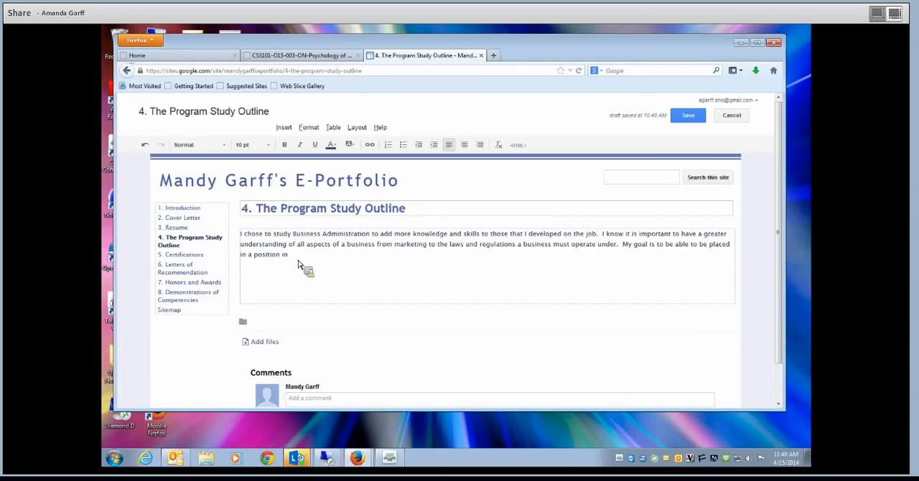
# - Continue the outline's third sentence with "a company in"
pyautogui.write('a c')
pyautogui.write('company')
pyautogui.write(' of')
pyautogui.press('BackSpace')
pyautogui.click(339, 256)
pyautogui.press('BackSpace')
pyautogui.press('BackSpace')
pyautogui.write('in u')
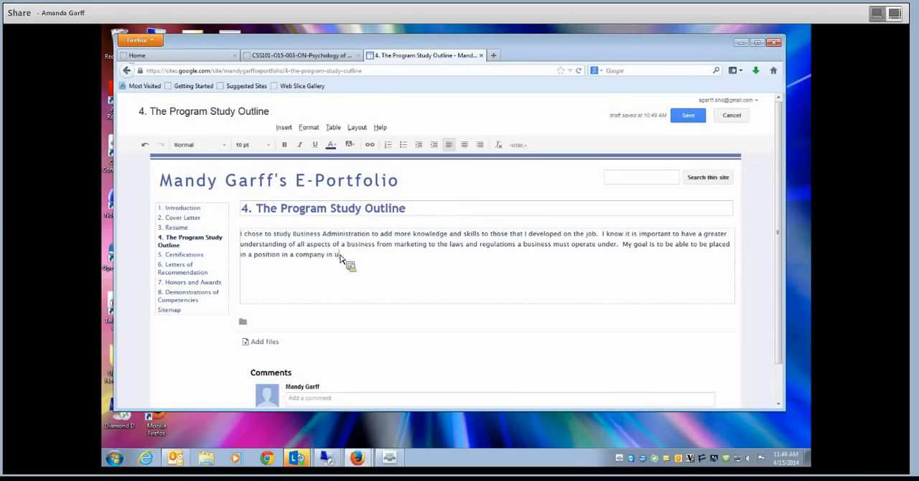
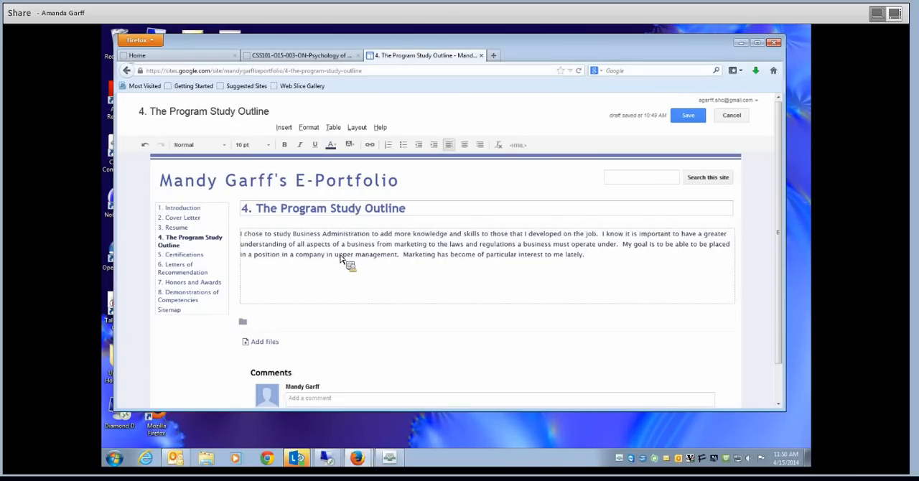
# - Save the Program Study Outline page and copy the web address of the portfolio's Introduction page
pyautogui.click(693, 119)
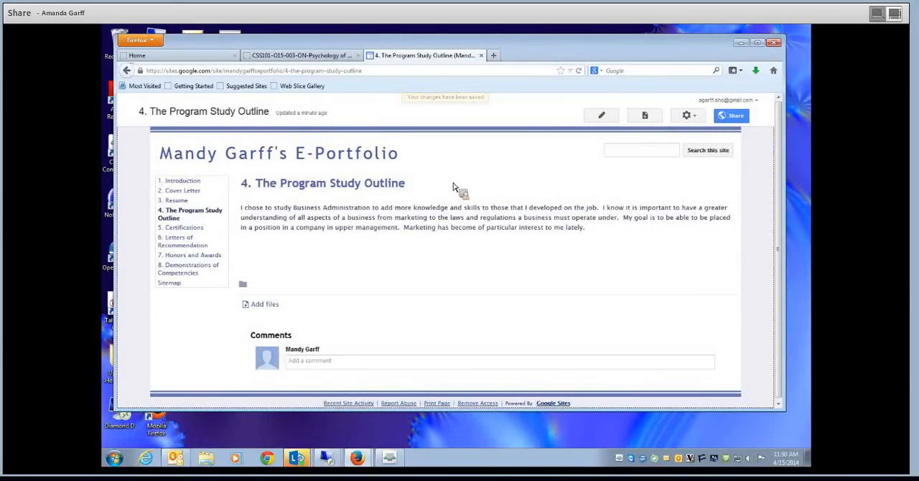
pyautogui.click(197, 182)
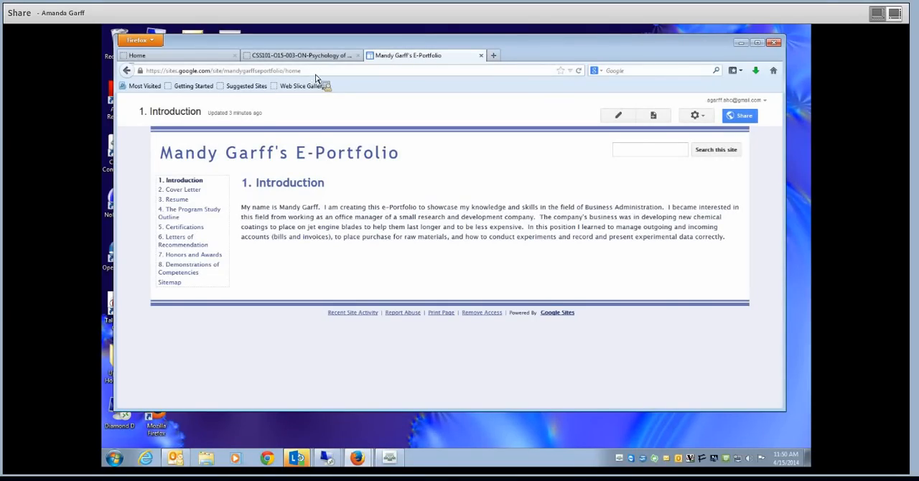
pyautogui.moveTo(313, 71); pyautogui.dragTo(143, 72)
pyautogui.hotkey('ctrl', 'c')
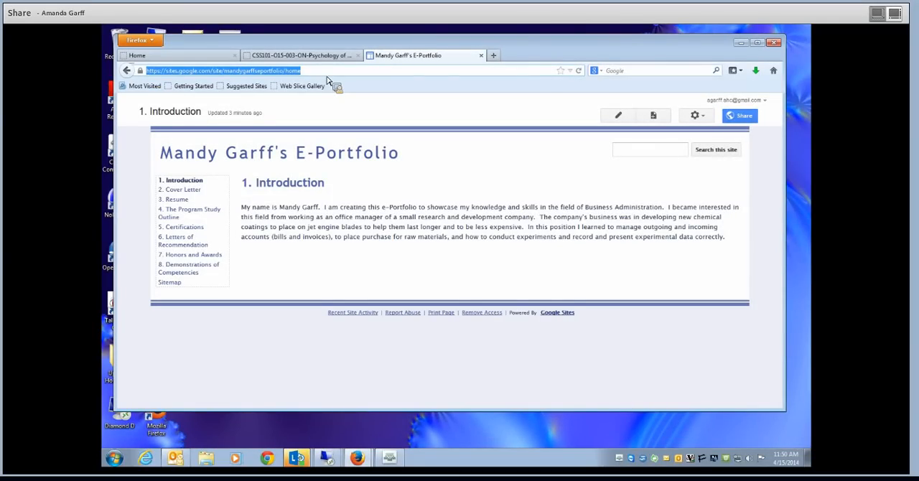
pyautogui.moveTo(326, 79); pyautogui.dragTo(272, 76)
pyautogui.rightClick(271, 76)
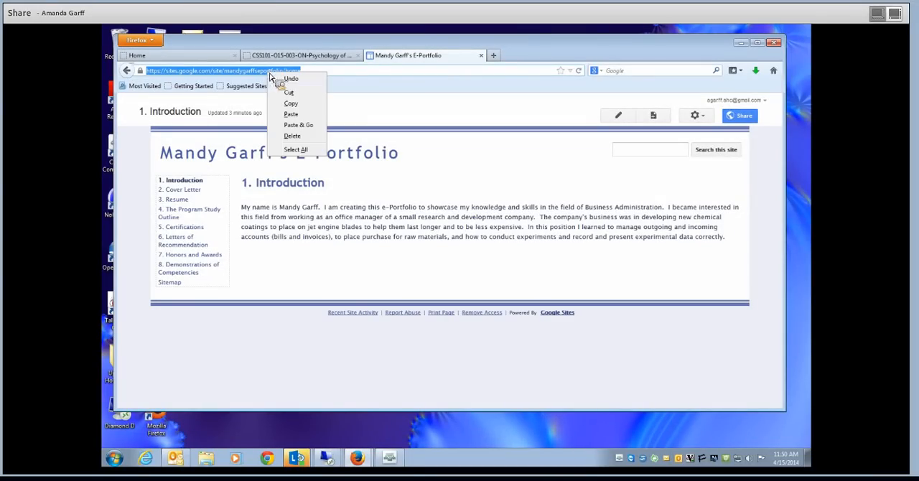
pyautogui.click(285, 108)
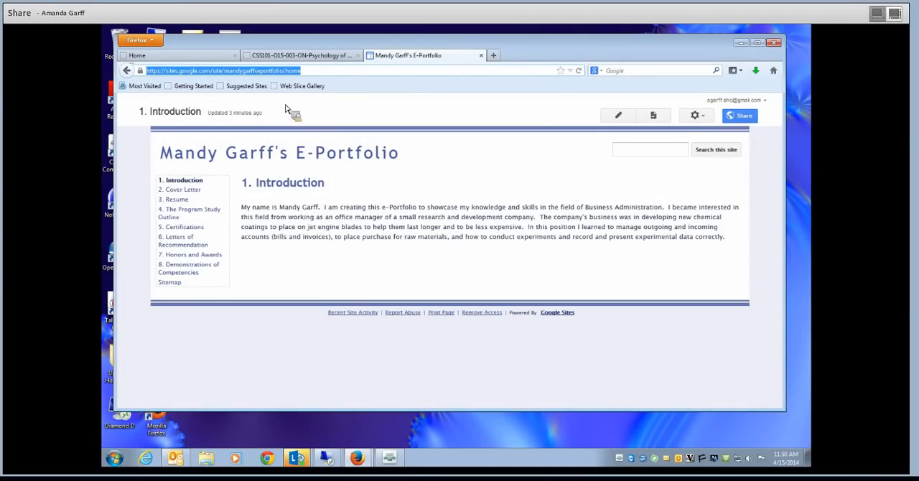
# - Switch to Chrome, bookmark the blank new tab page and open the bookmarked Learning Studio login page
pyautogui.click(741, 42)
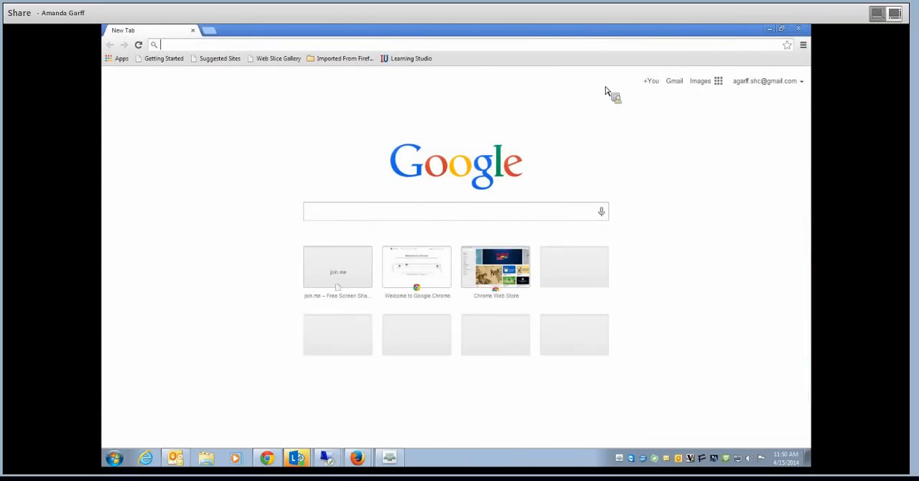
pyautogui.click(787, 46)
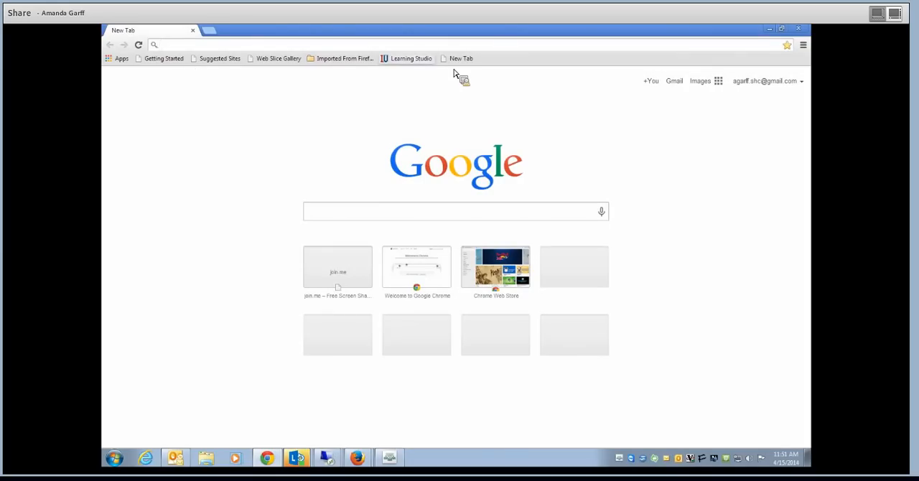
pyautogui.click(406, 61)
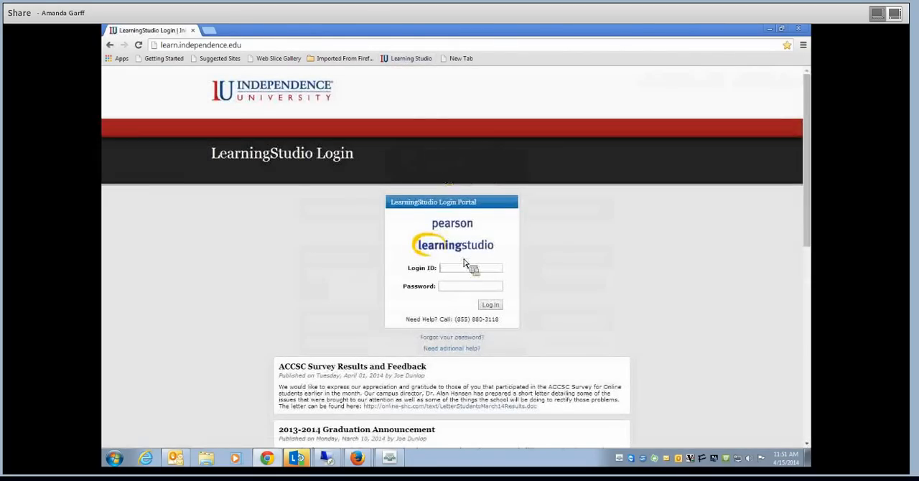
# - Log in to LearningStudio with the demo account's login ID and password
pyautogui.click(464, 267)
pyautogui.write('s')
pyautogui.press('BackSpace')
pyautogui.write('de')
pyautogui.click(459, 279)
pyautogui.click(458, 288)
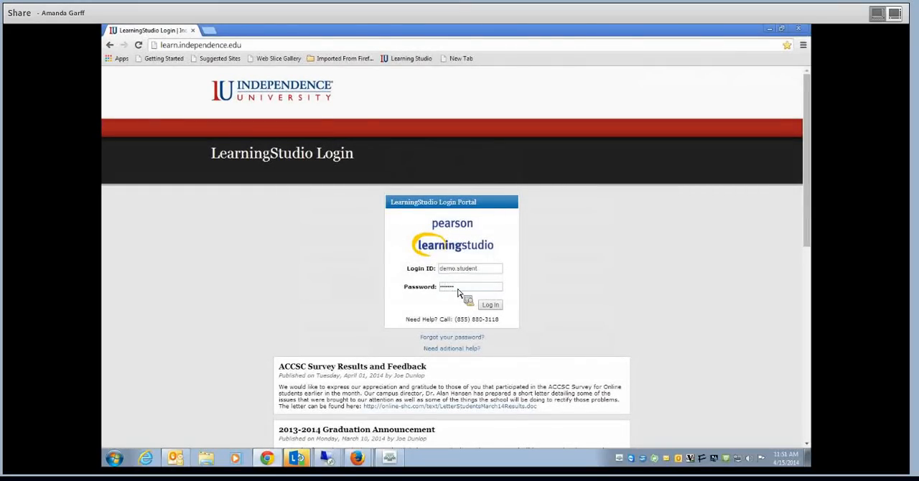
pyautogui.click(491, 305)
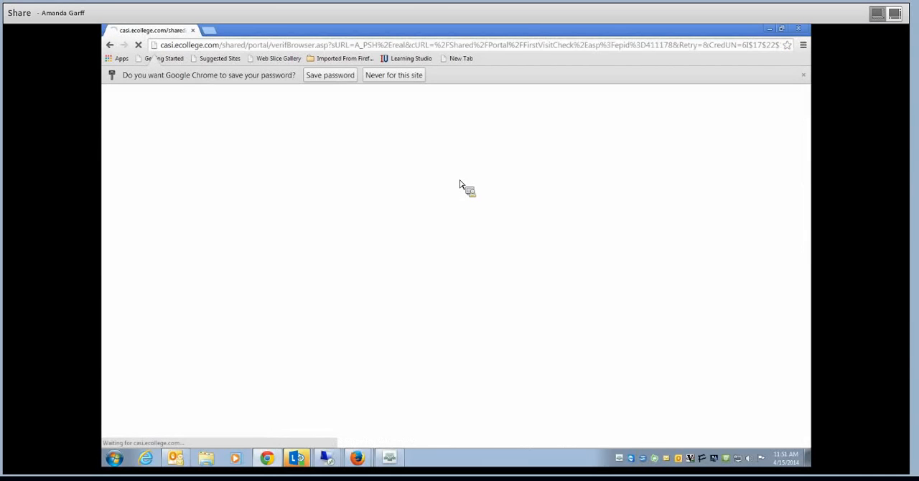
# - Open the Dropbox of the CSS101-Student Demo course
pyautogui.scroll(-10, 439, 248)
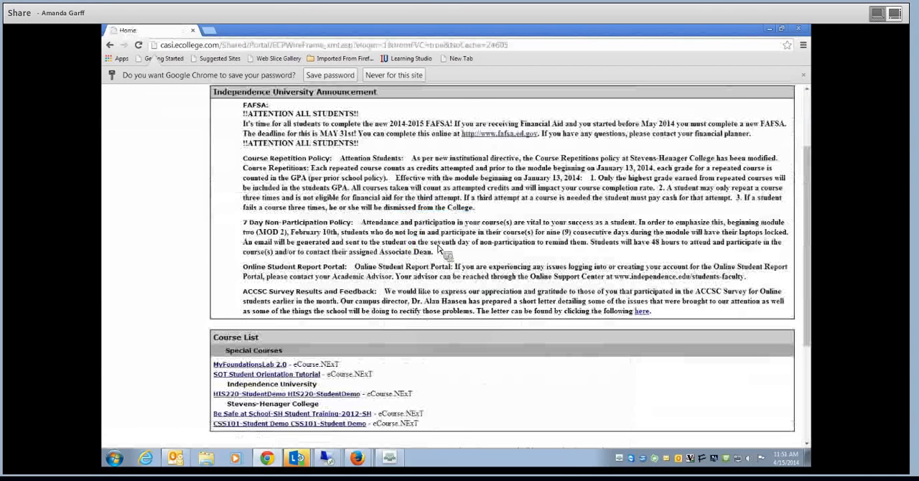
pyautogui.click(255, 276)
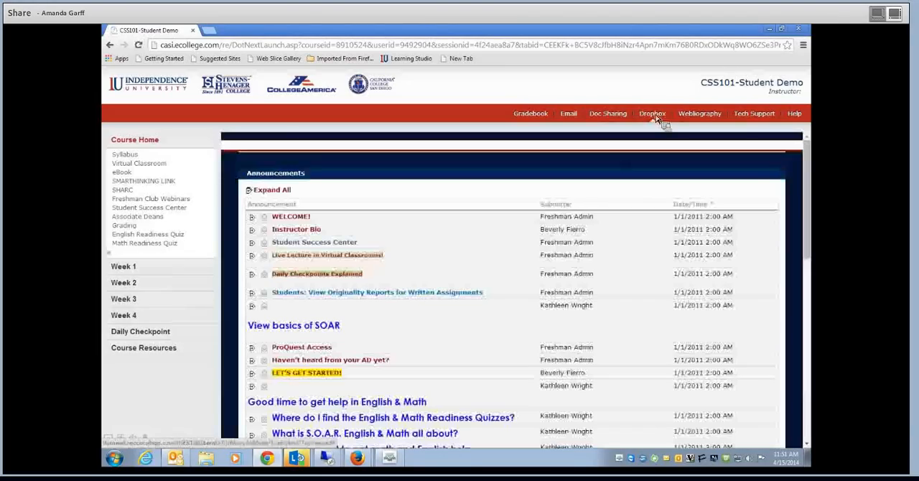
pyautogui.click(654, 117)
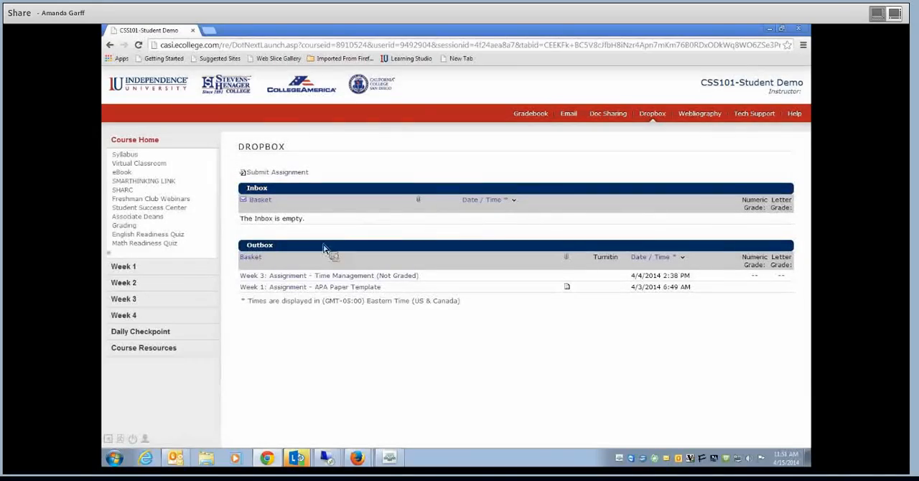
# - Start a new assignment submission with the basket "Week 2: Assignment - ePortfolio"
pyautogui.click(292, 175)
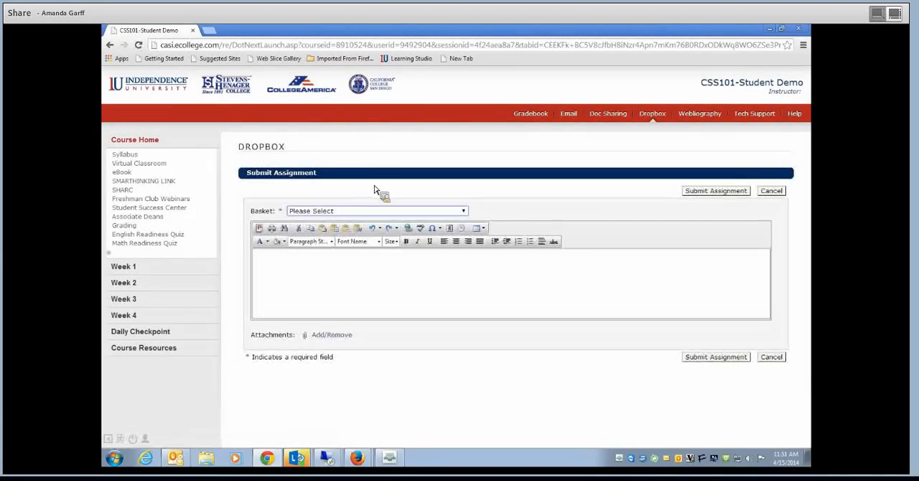
pyautogui.click(464, 212)
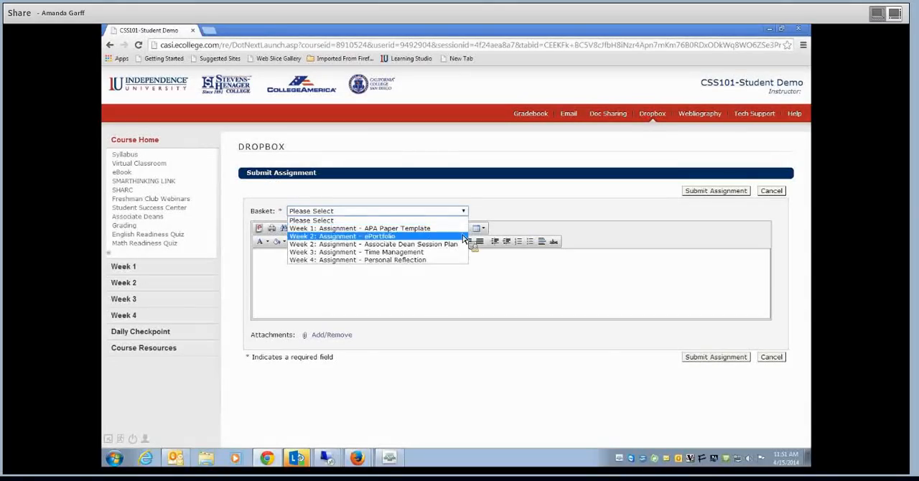
pyautogui.click(463, 236)
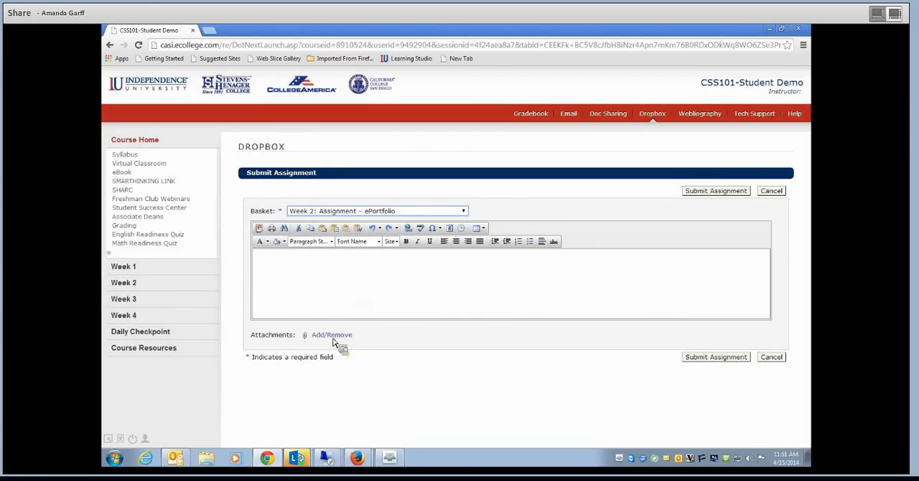
# - Paste the copied portfolio web address into the submission's message and cancel the submission
pyautogui.click(283, 267)
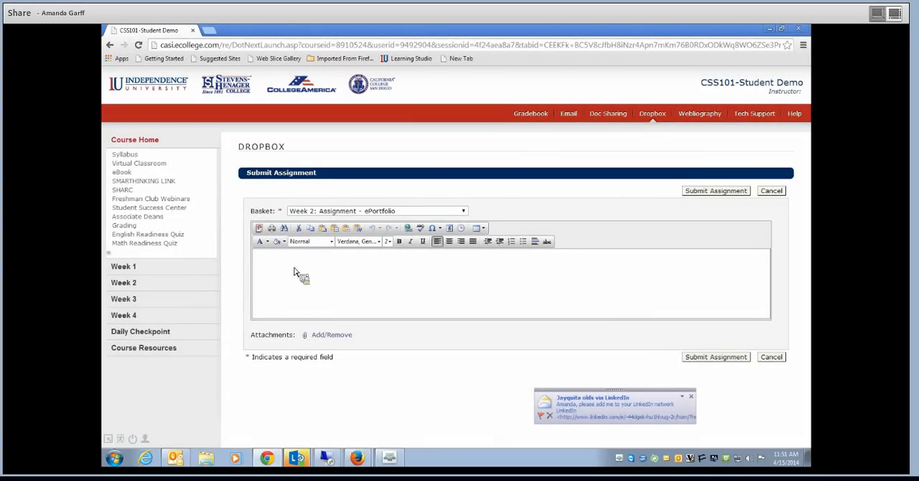
pyautogui.write('adf')
pyautogui.press('BackSpace')
pyautogui.press('BackSpace')
pyautogui.press('BackSpace')
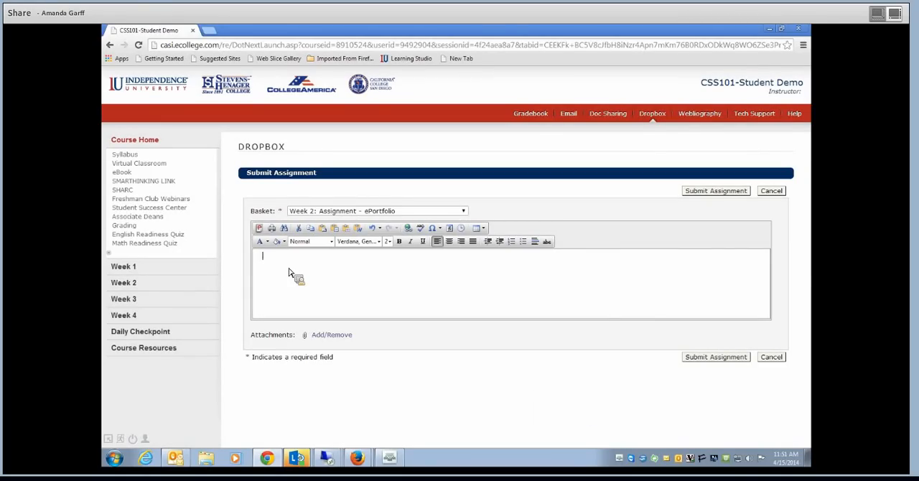
pyautogui.rightClick(289, 273)
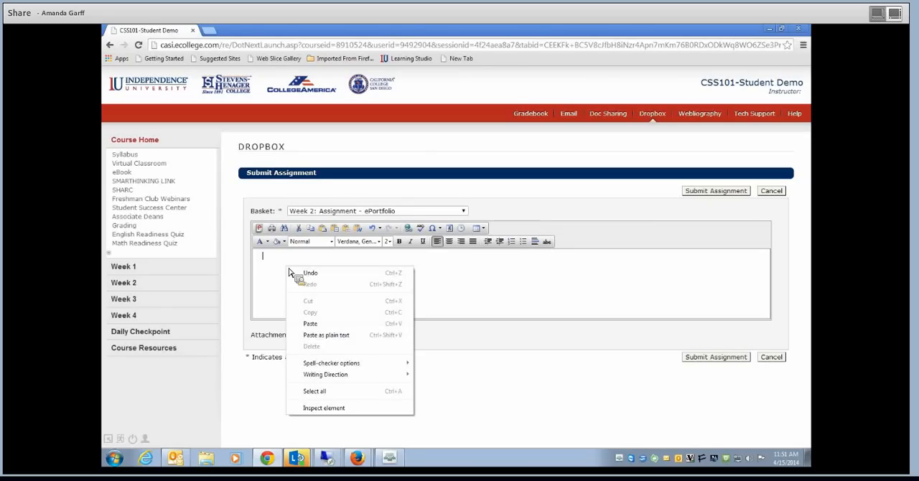
pyautogui.click(310, 323)
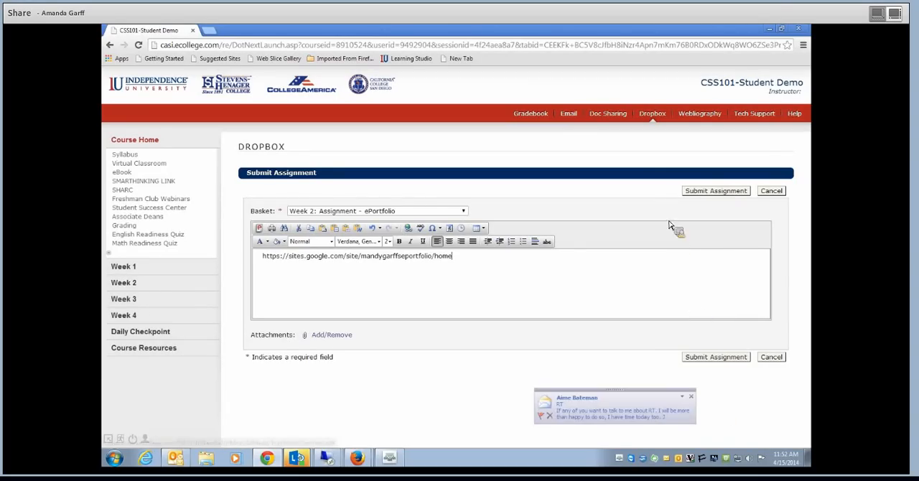
pyautogui.click(772, 357)
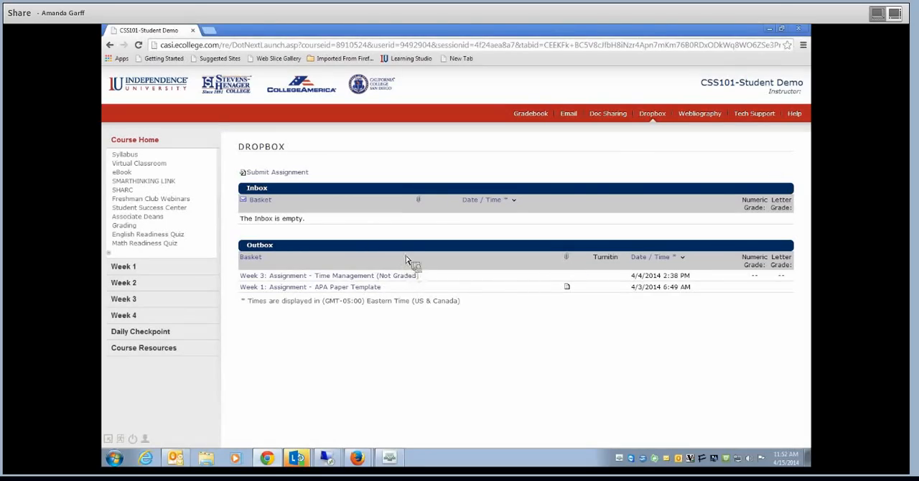
# - Close Chrome, return to Firefox and review the Week 2 ePortfolio assignment instructions
pyautogui.click(808, 30)
pyautogui.moveTo(346, 470)
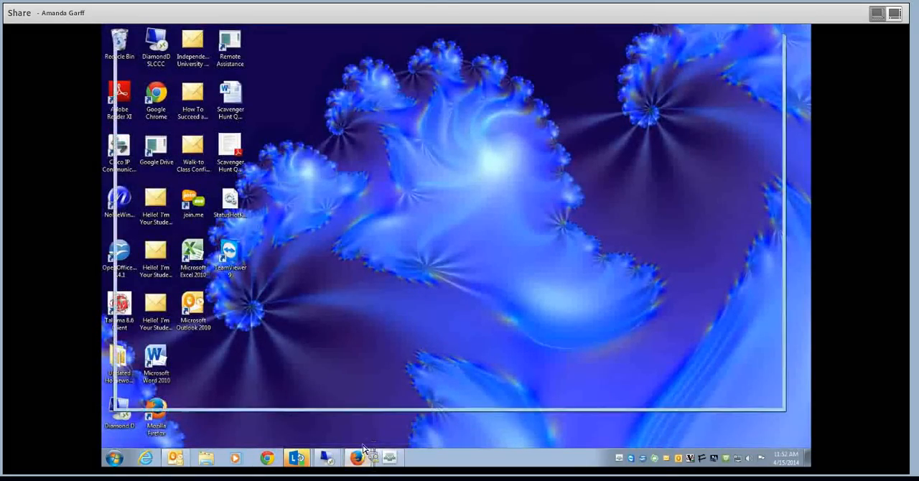
pyautogui.click(362, 431)
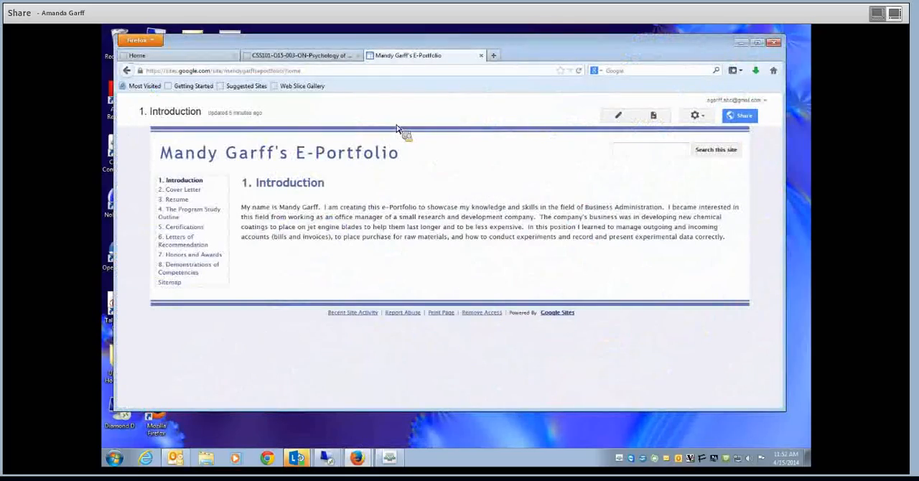
pyautogui.click(340, 57)
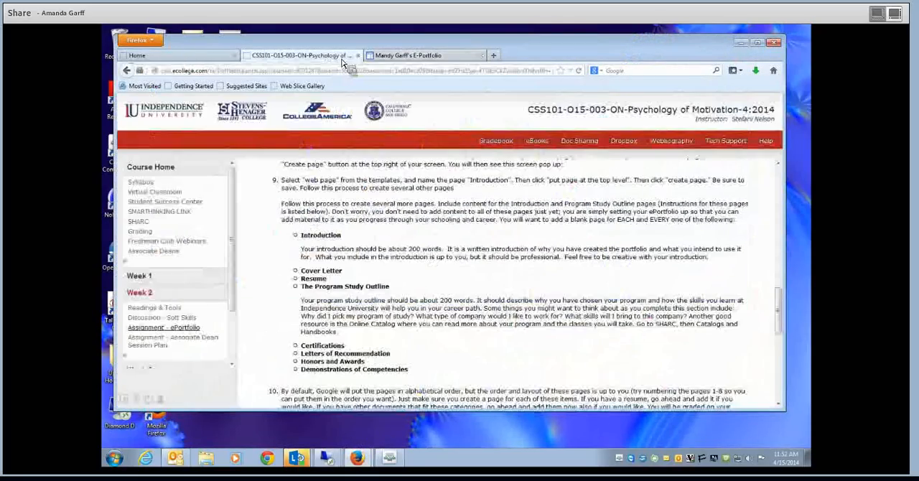
pyautogui.scroll(-6, 366, 316)
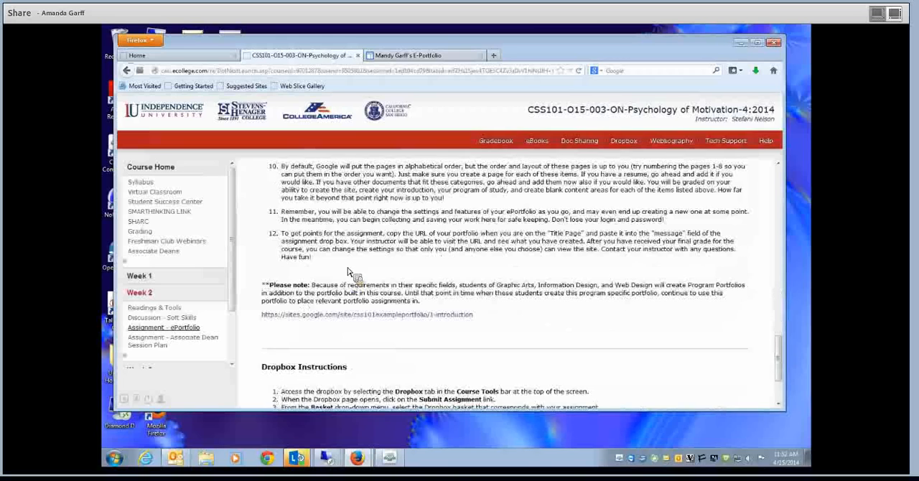
pyautogui.scroll(-3, 359, 326)
pyautogui.scroll(4, 355, 348)
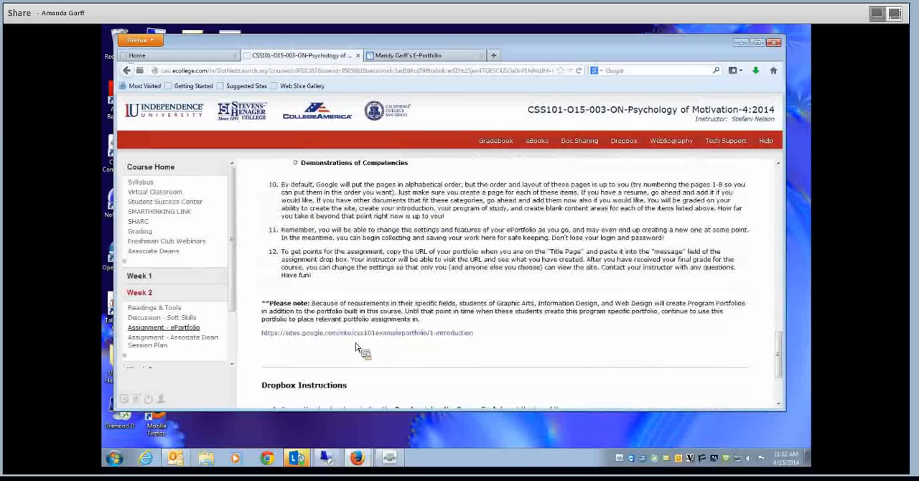
pyautogui.scroll(10, 355, 348)
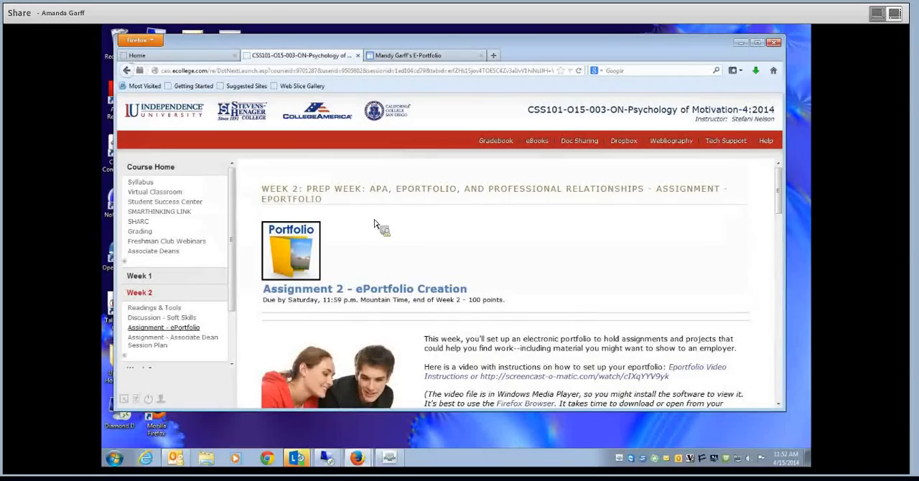
# - Close the course and portfolio pages and minimize the Firefox window
pyautogui.click(358, 56)
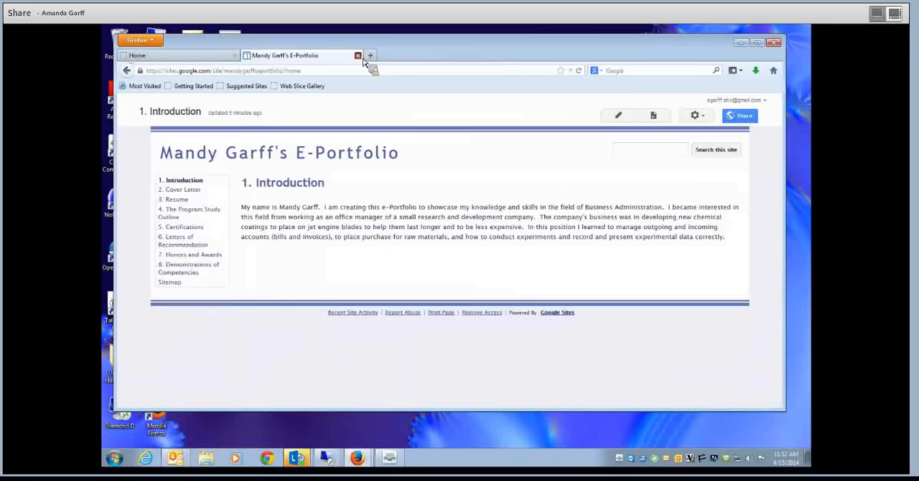
pyautogui.click(359, 56)
pyautogui.click(741, 42)
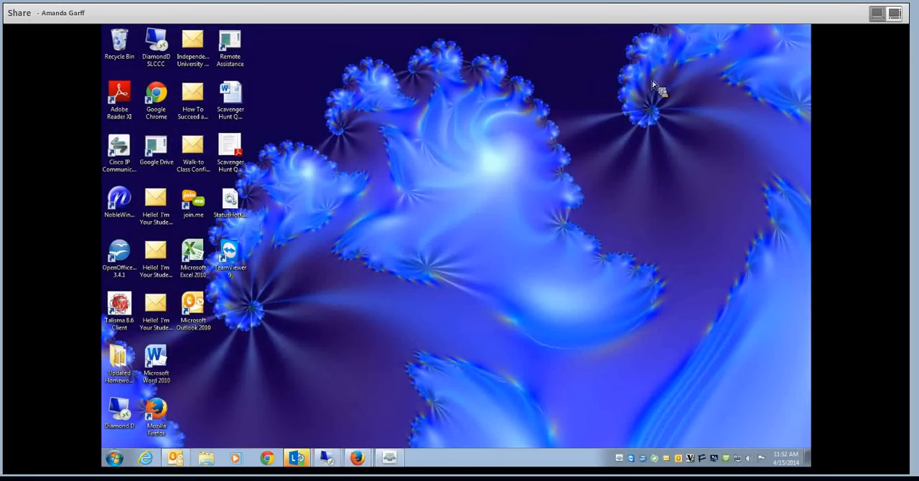
# - Reopen Firefox, view the list of own websites in Google Sites through Google's product directory, and close the browser window
pyautogui.doubleClick(162, 415)
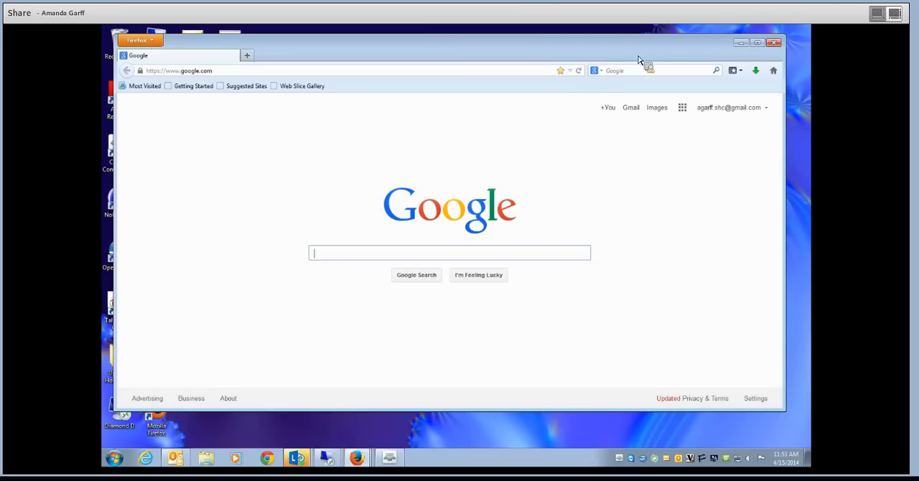
pyautogui.click(682, 110)
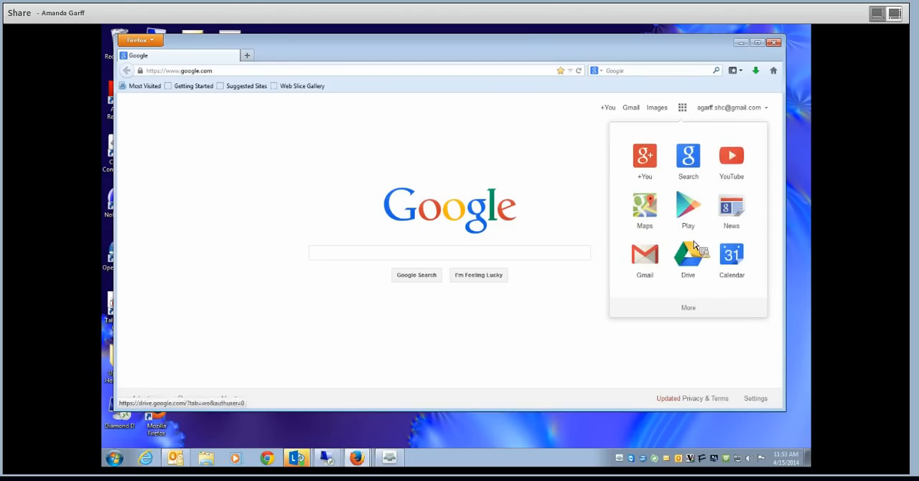
pyautogui.click(689, 308)
pyautogui.click(693, 315)
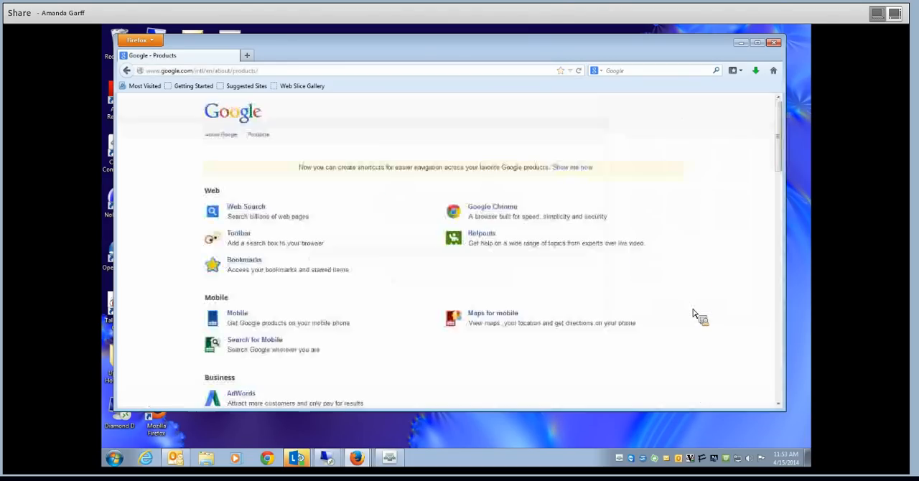
pyautogui.scroll(-1, 603, 276)
pyautogui.scroll(-12, 593, 269)
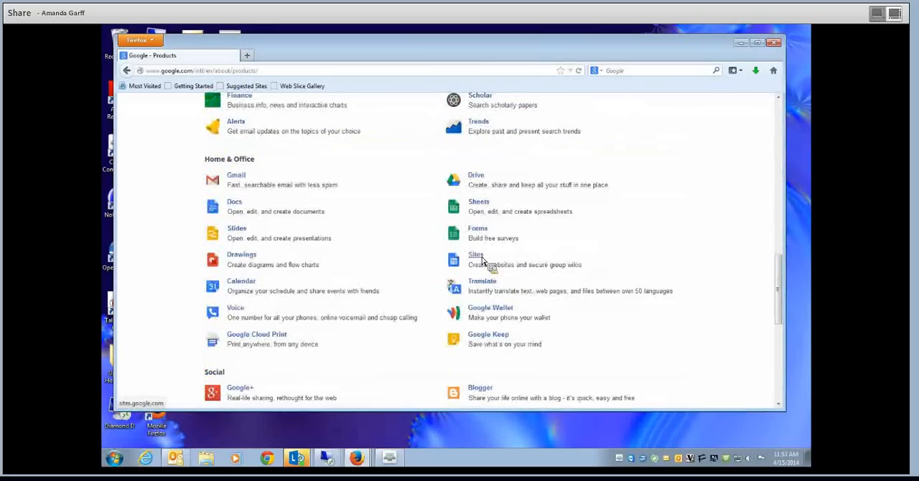
pyautogui.click(479, 257)
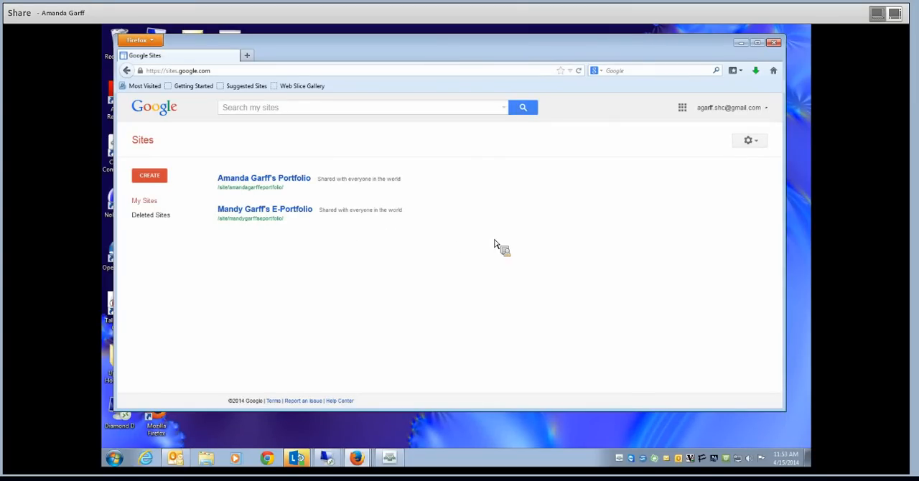
pyautogui.click(775, 44)
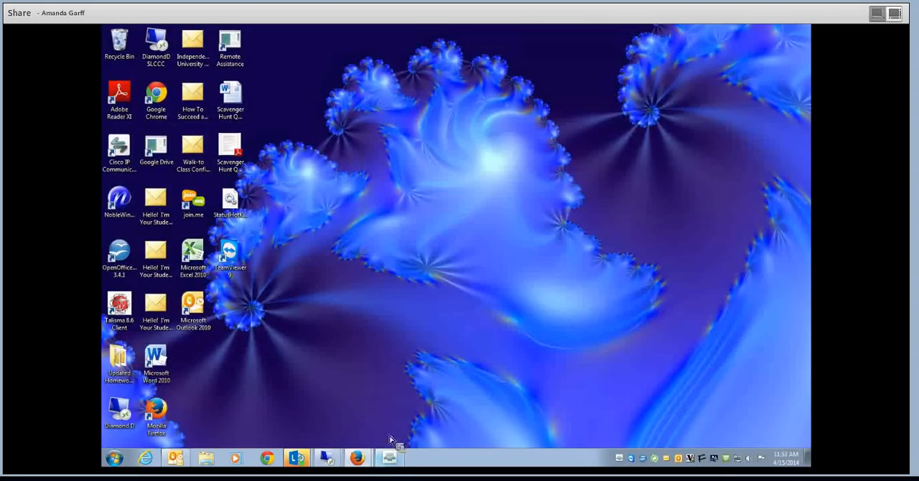
# - Switch to the Adobe Connect meeting and stop sharing the screen
pyautogui.moveTo(394, 462)
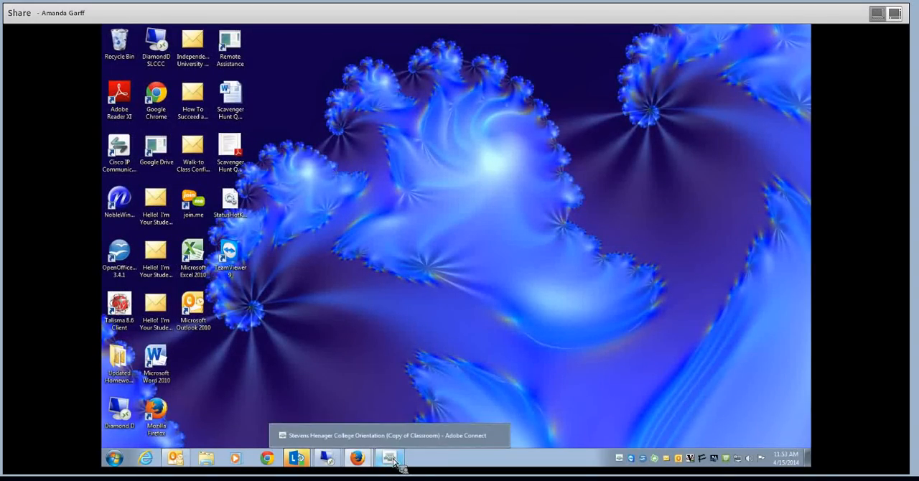
pyautogui.moveTo(305, 463)
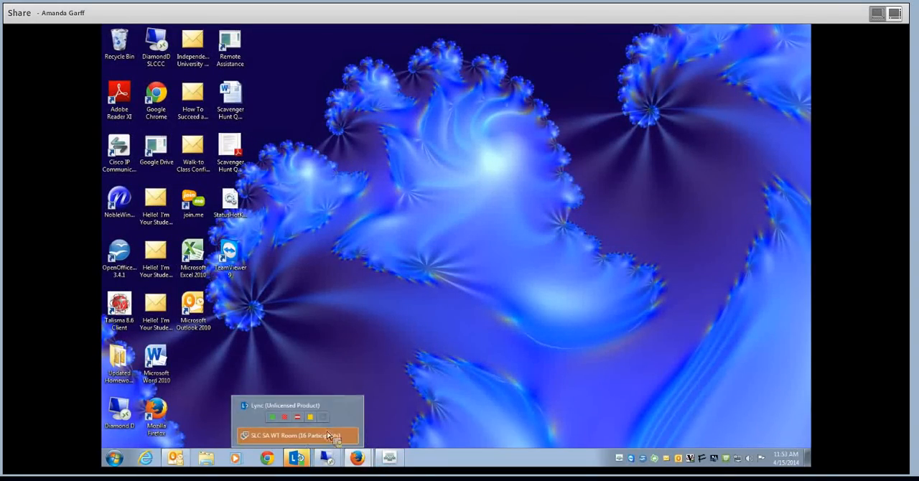
pyautogui.click(404, 464)
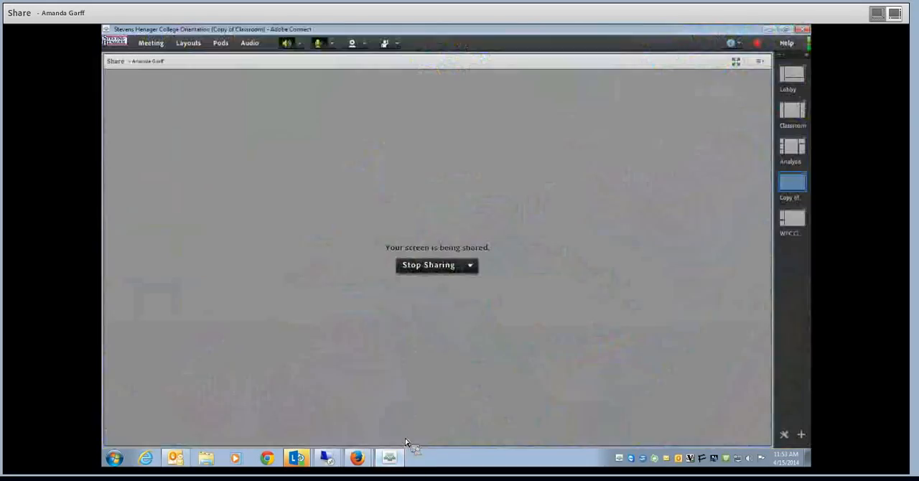
pyautogui.click(472, 267)
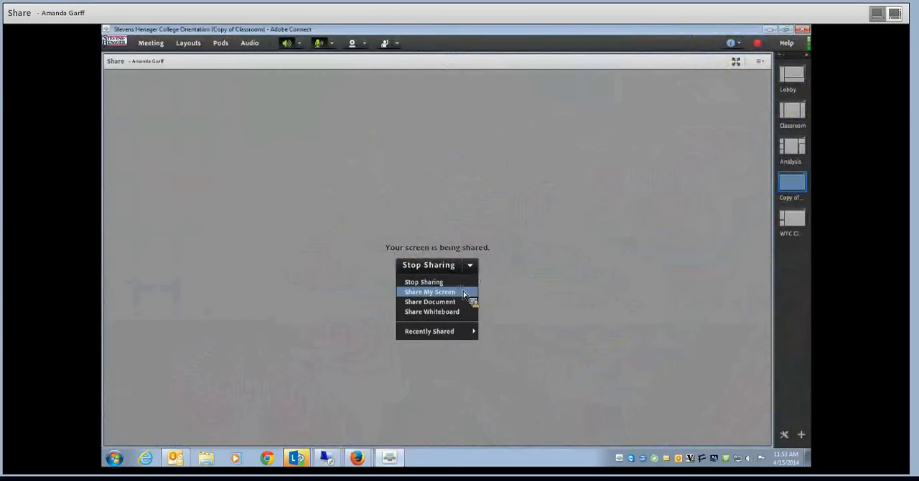
pyautogui.click(464, 293)
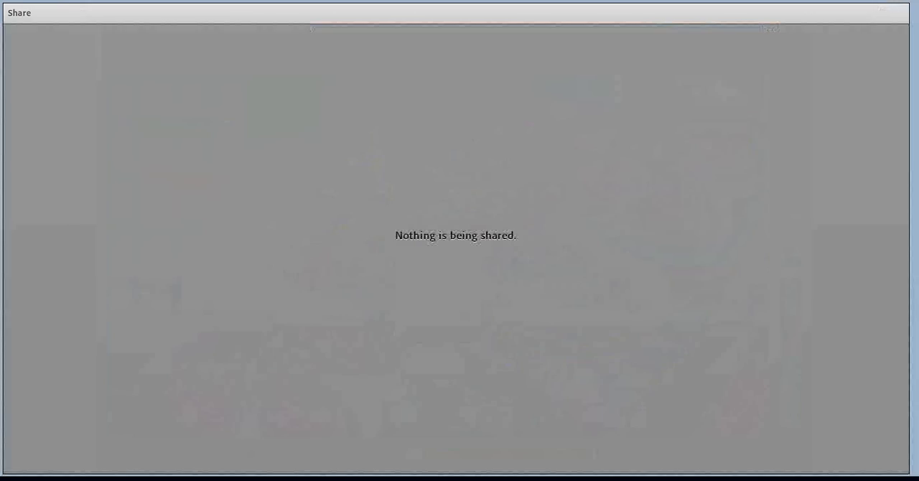